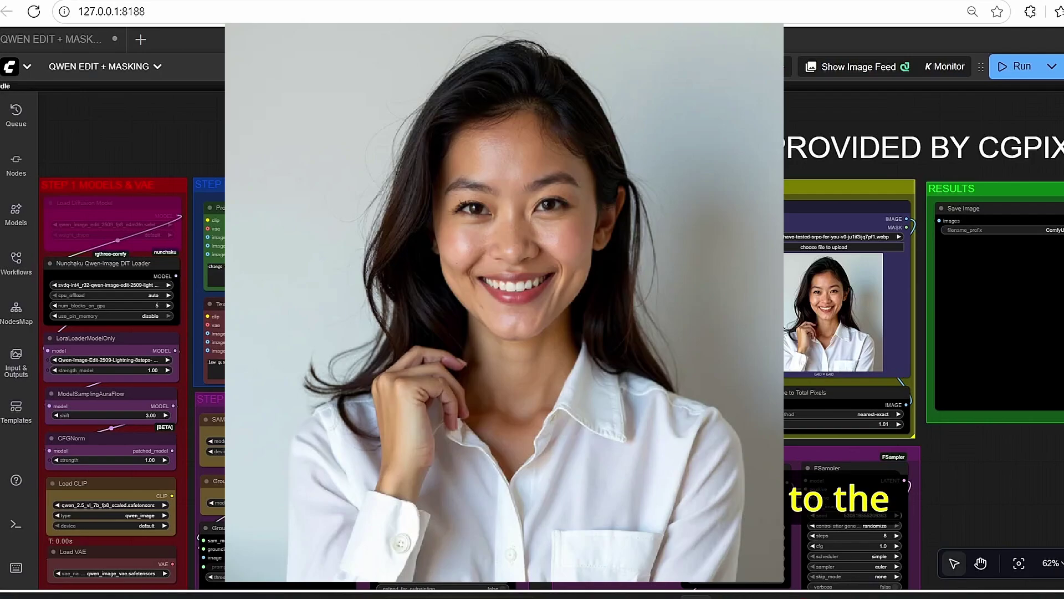
left_click_drag(505, 310, 595, 249)
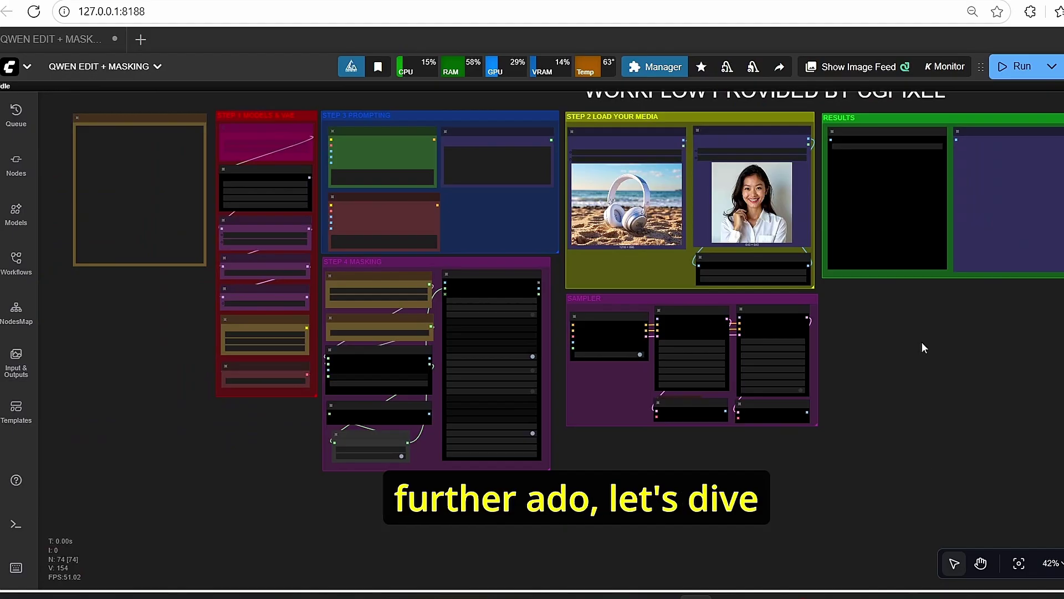
scroll(738, 435, "down", 2)
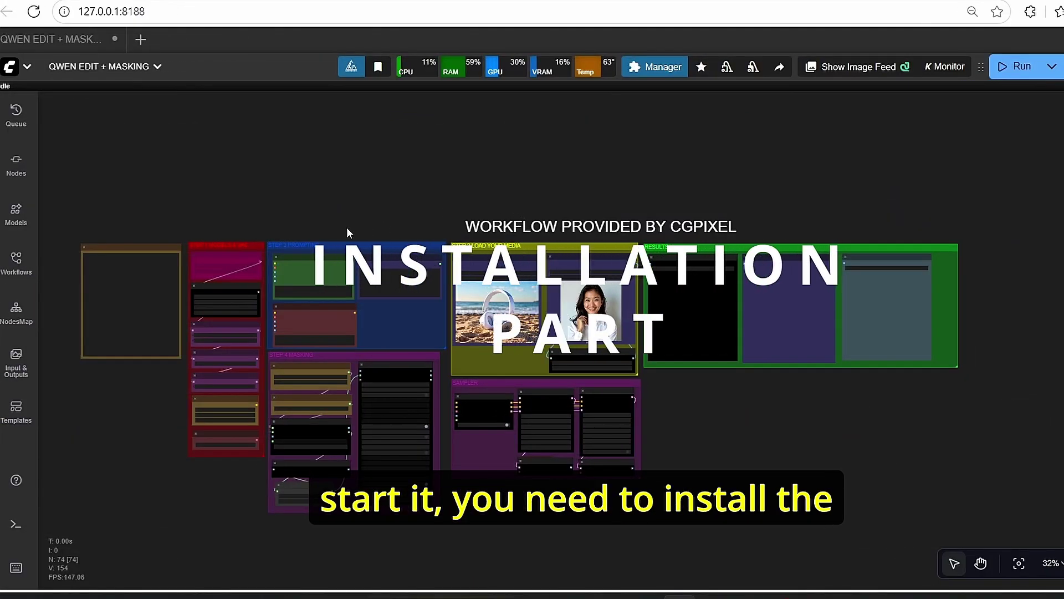
scroll(347, 227, "up", 9)
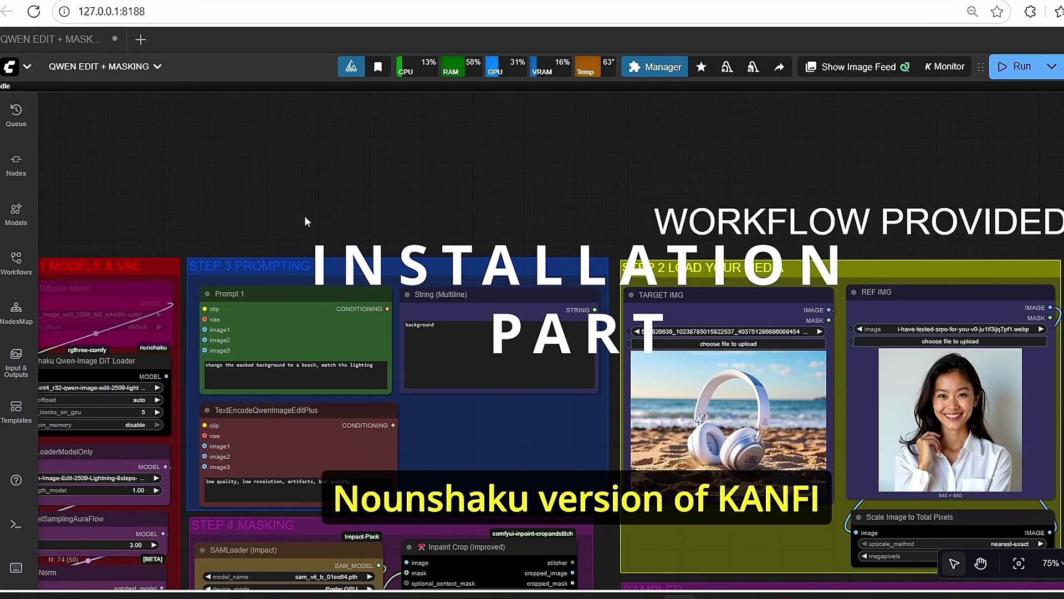
left_click_drag(331, 211, 401, 210)
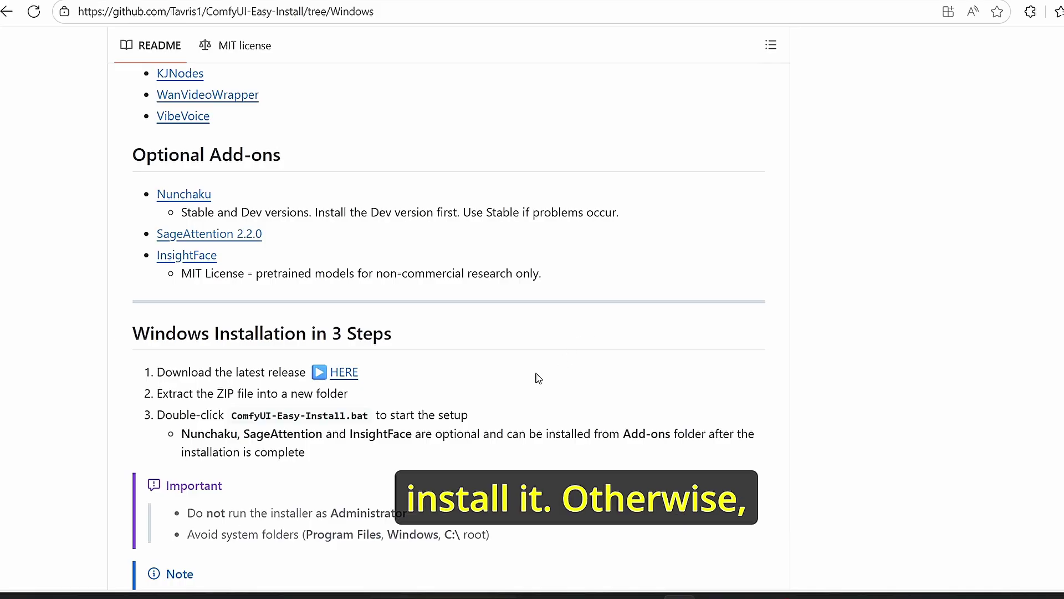
Examine the ComfyUI-Easy-Install README's Windows installation steps, included node list and optional add-ons.
scroll(528, 370, "up", 3)
scroll(527, 368, "down", 3)
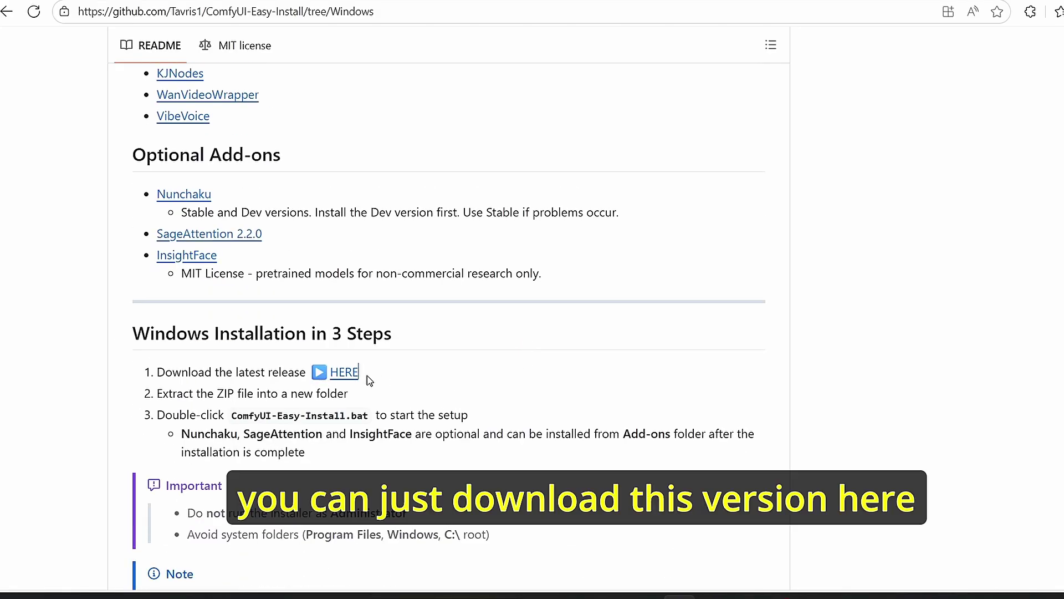
scroll(361, 411, "up", 10)
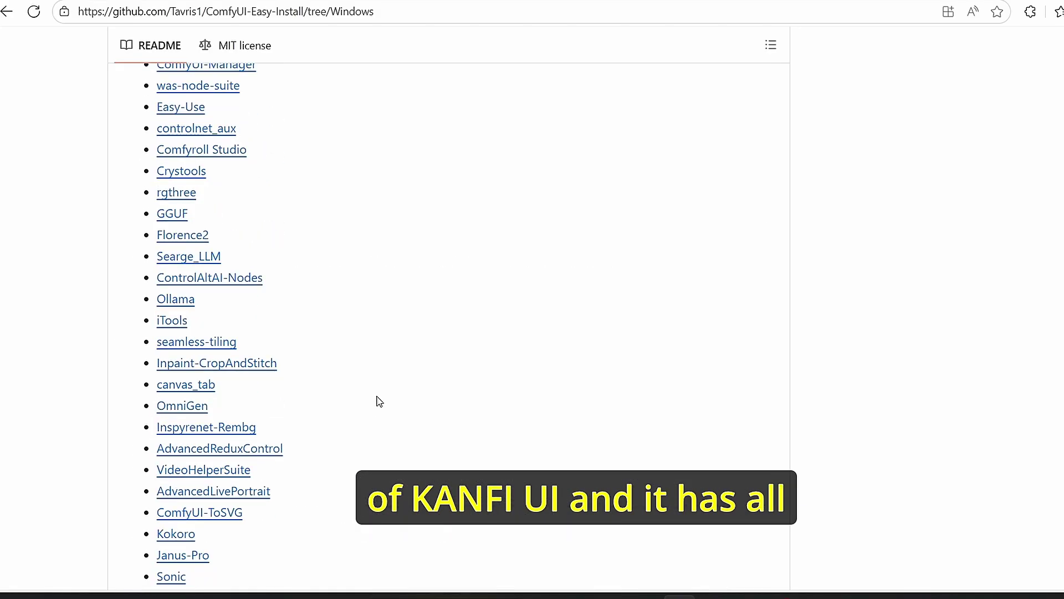
scroll(376, 404, "down", 3)
scroll(292, 147, "down", 10)
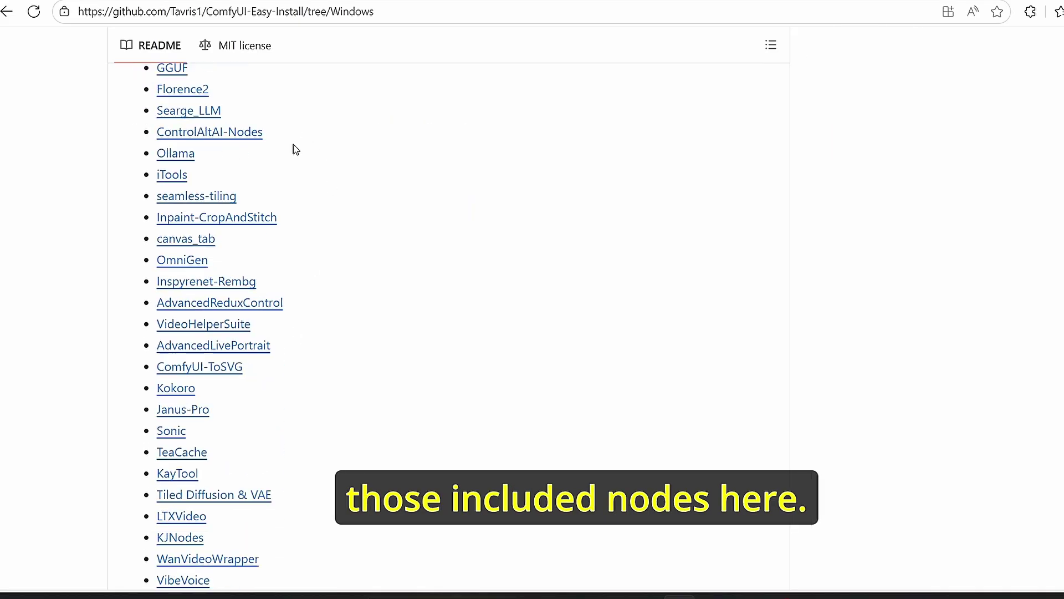
scroll(460, 310, "up", 6)
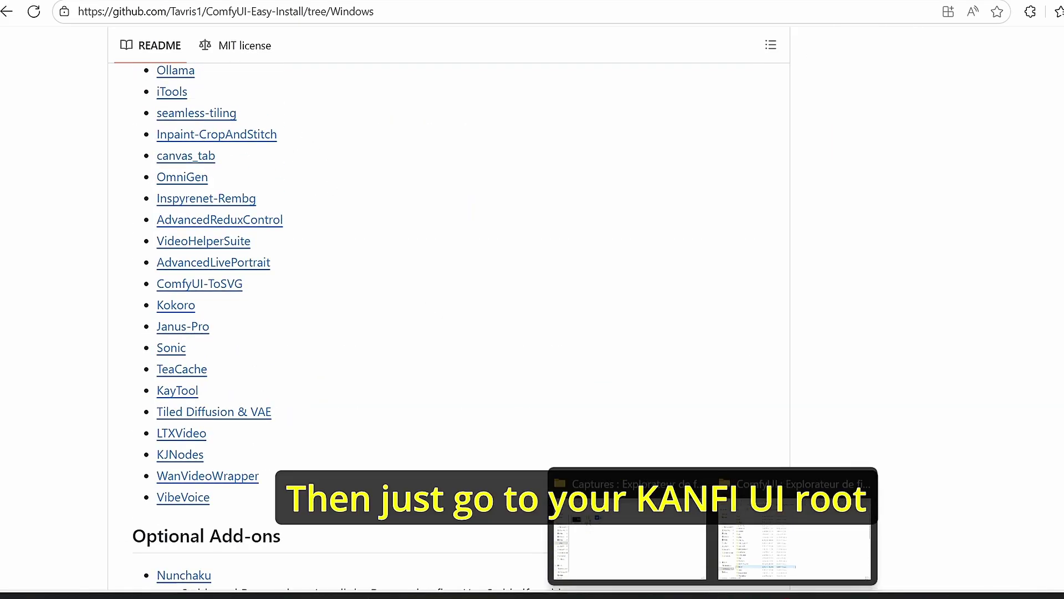
Switch to File Explorer and locate the Nunchaku script in the Add-ons folder of the inner ComfyUI-Easy-Install folder.
left_click(759, 536)
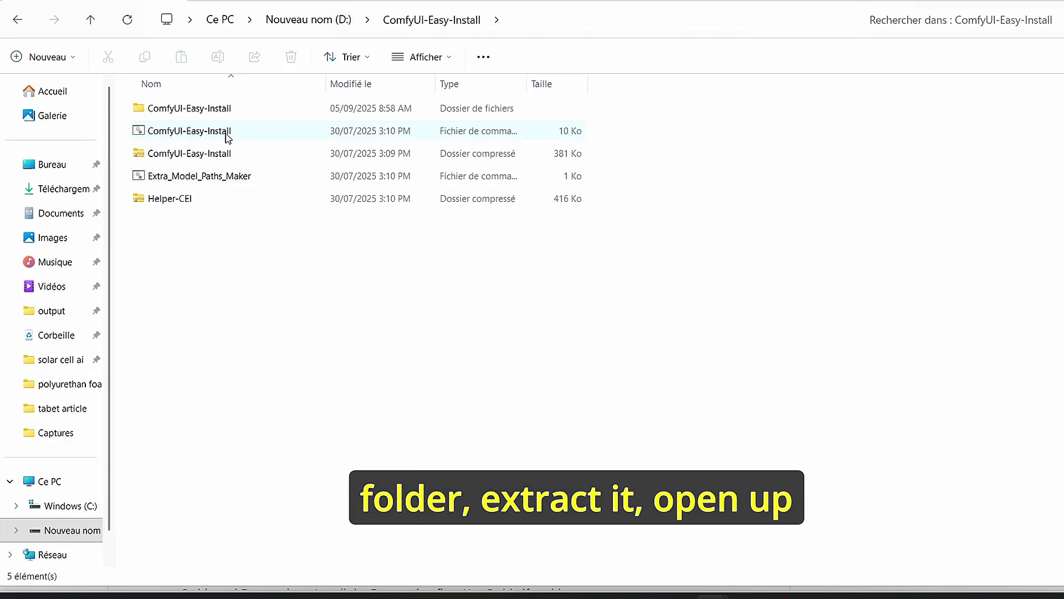
left_click(225, 135)
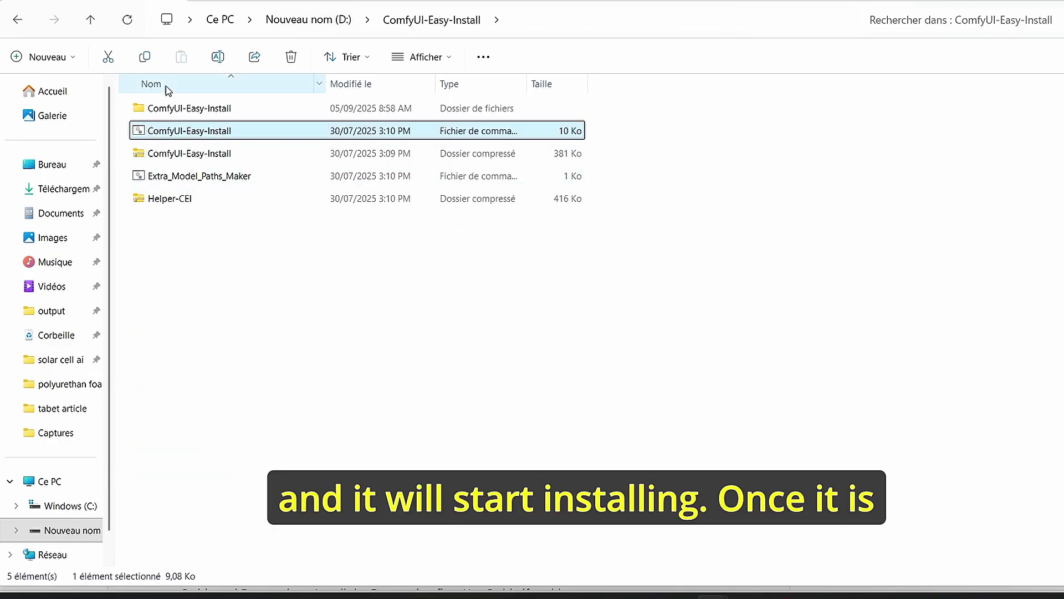
double_click(189, 109)
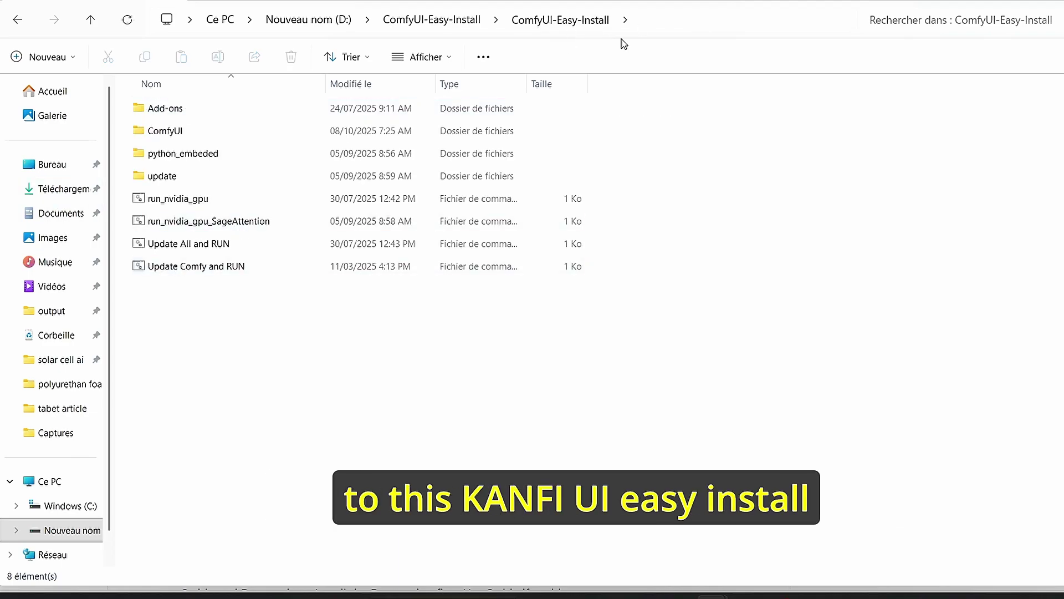
double_click(191, 110)
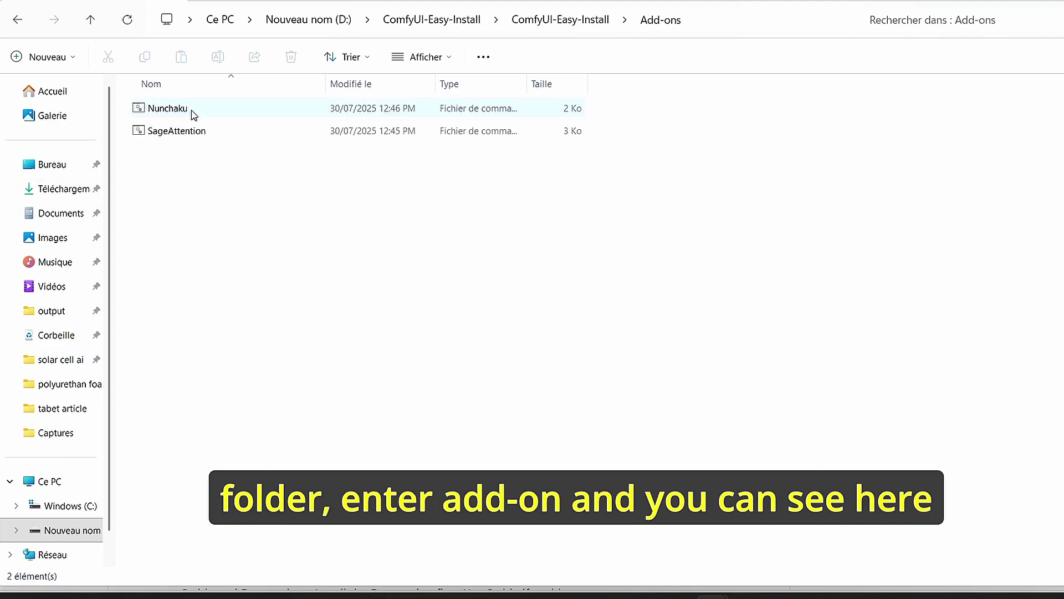
left_click(147, 108)
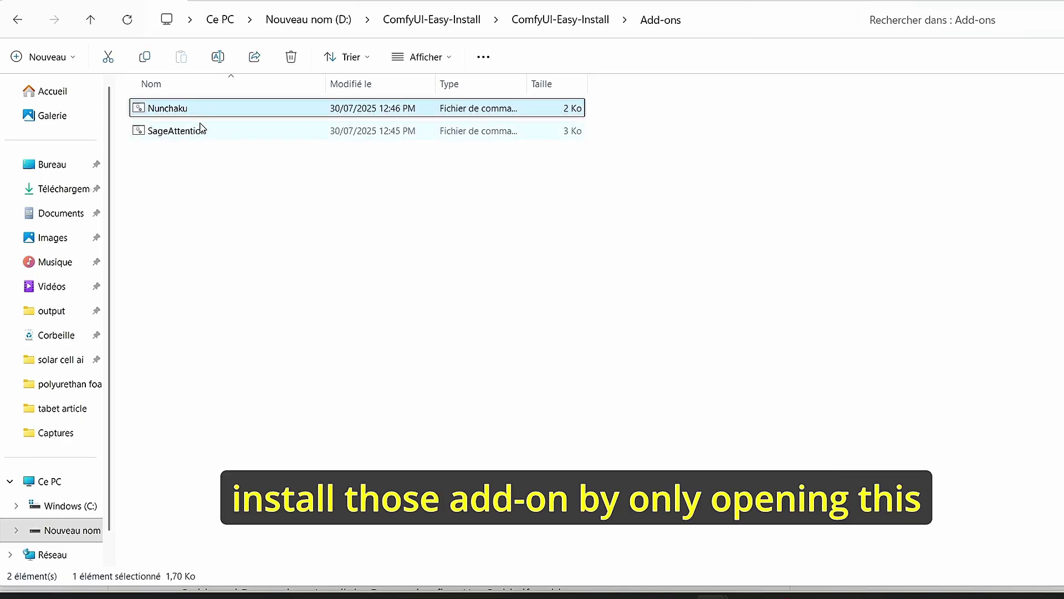
left_click(597, 23)
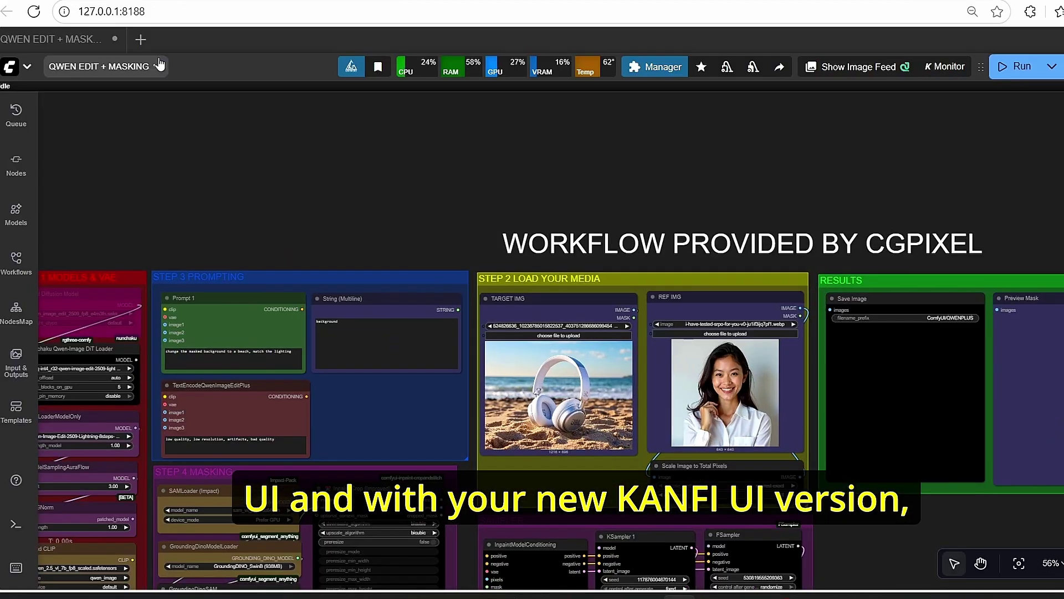
Create a new blank workflow in ComfyUI and add a Nunchaku Installer node to it.
left_click(140, 39)
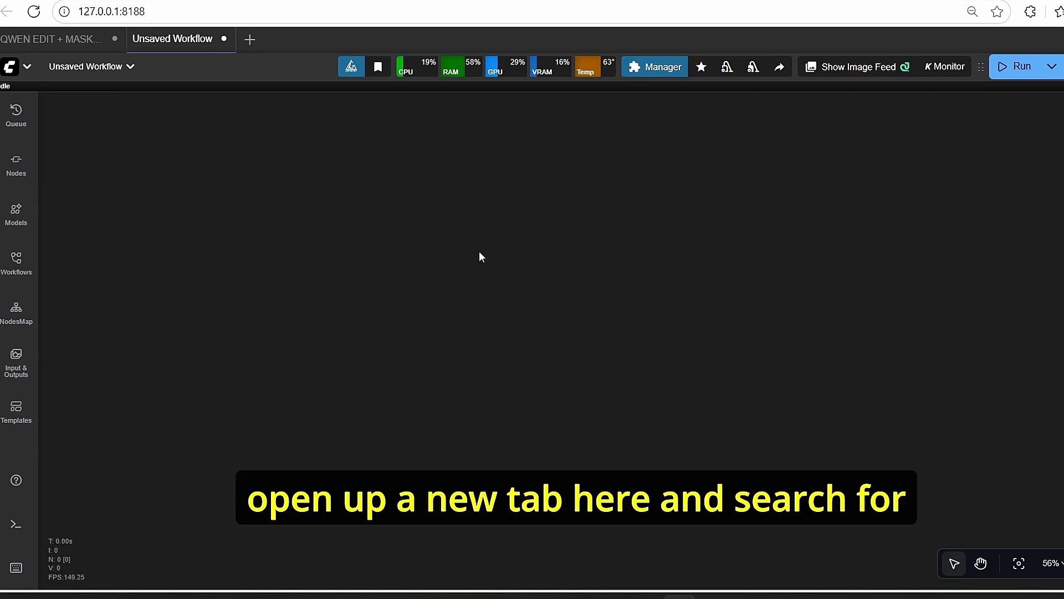
scroll(554, 291, "up", 2)
double_click(580, 303)
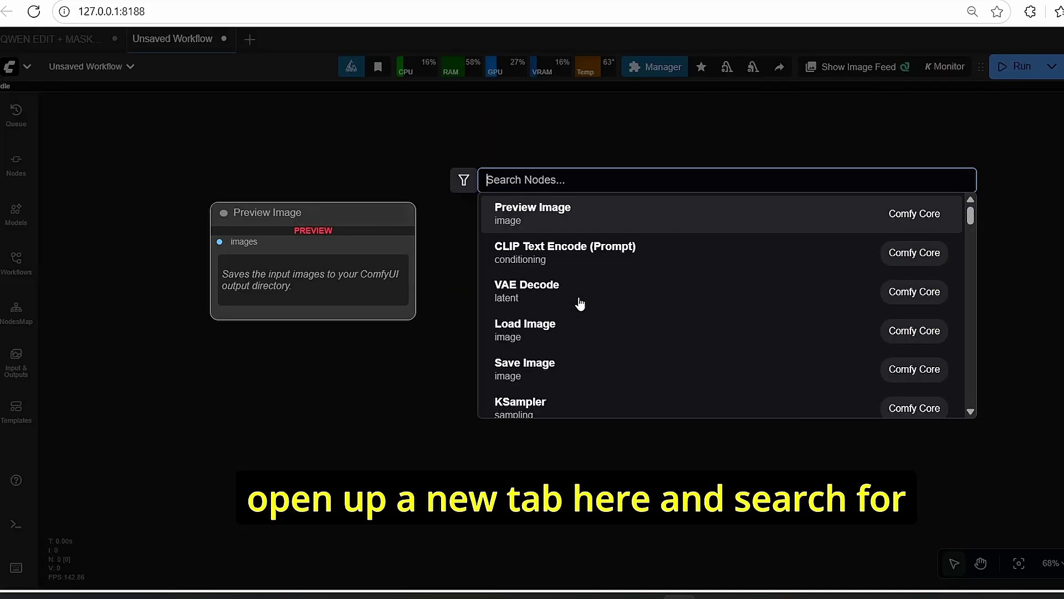
type("nunchak")
key("Return")
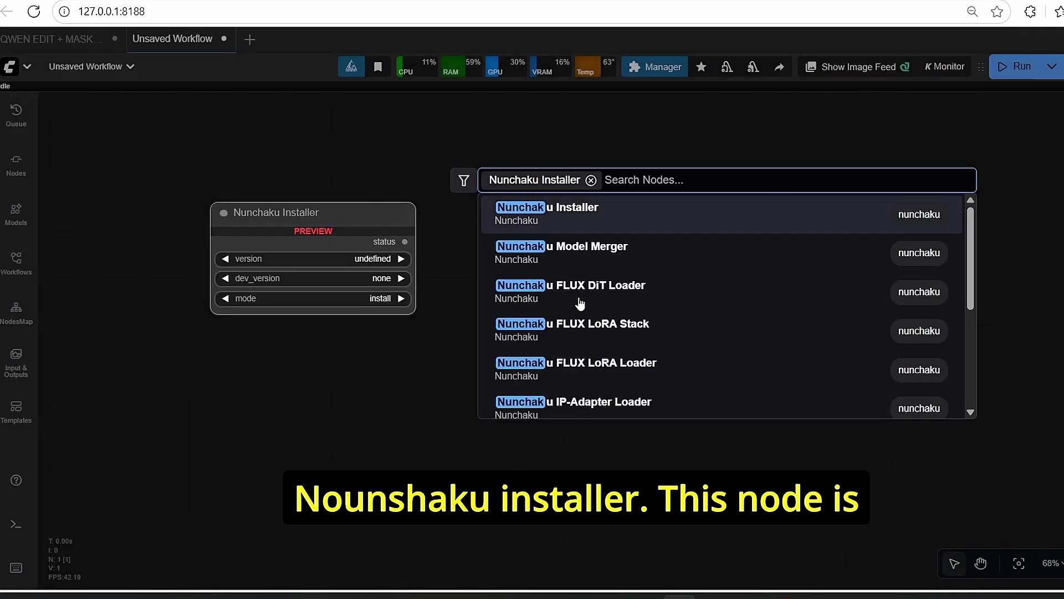
scroll(469, 293, "up", 8)
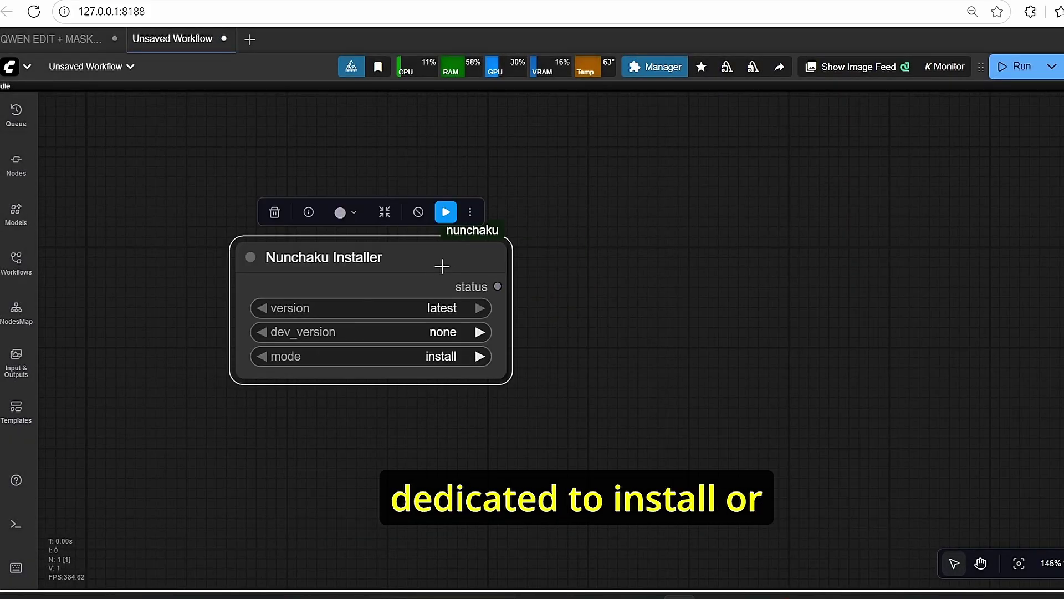
left_click(543, 275)
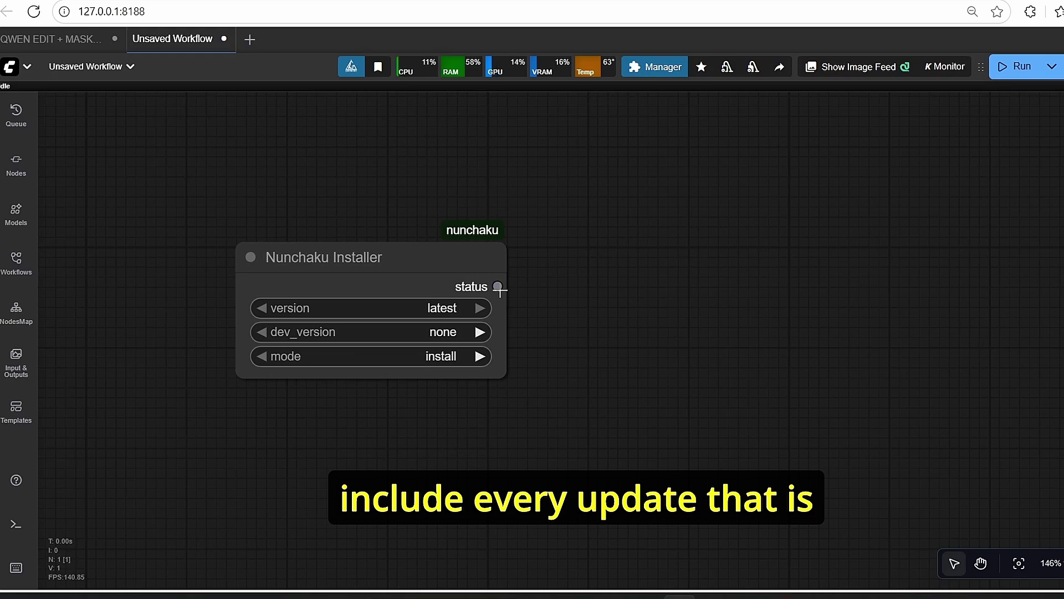
left_click(448, 272)
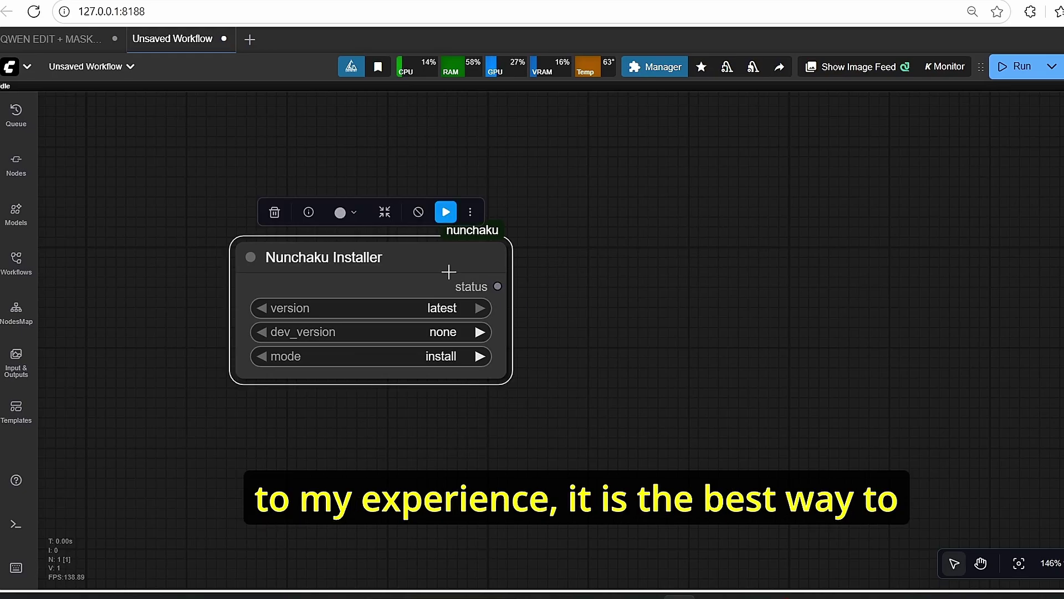
scroll(616, 424, "down", 2)
double_click(617, 424)
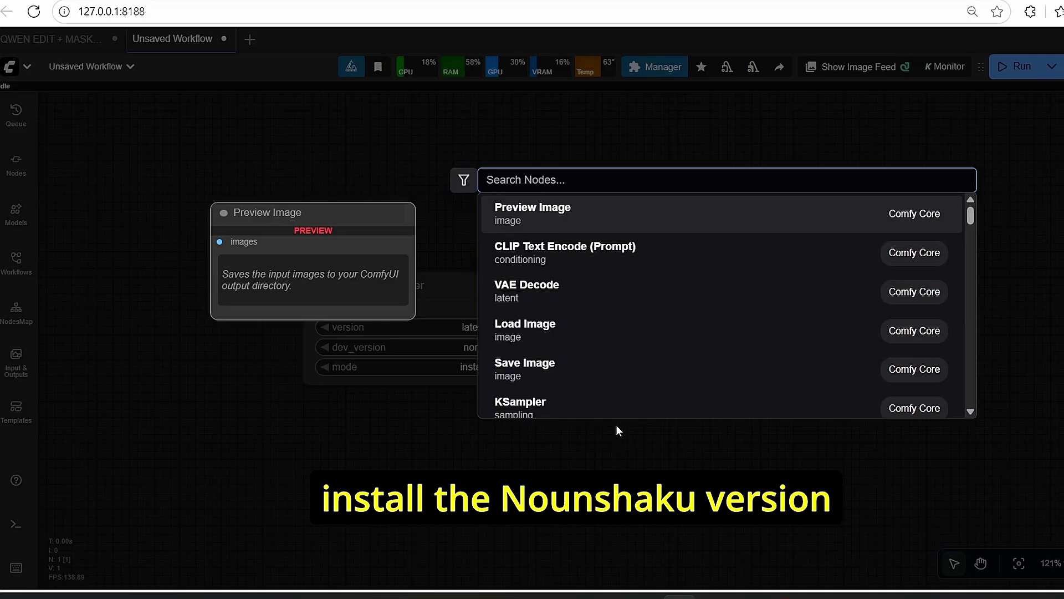
type("nuchakqw")
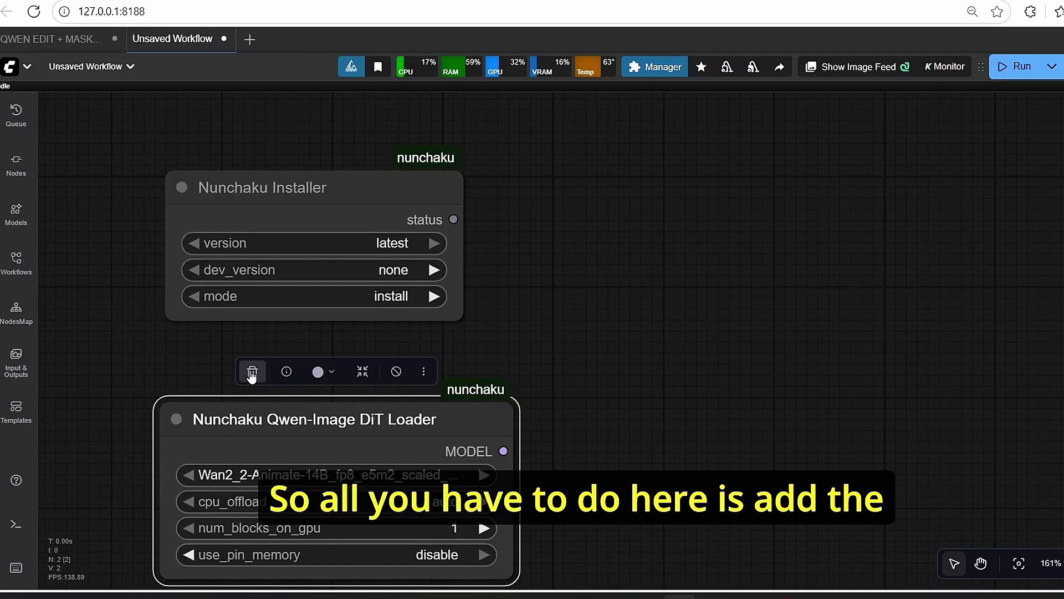
left_click(253, 372)
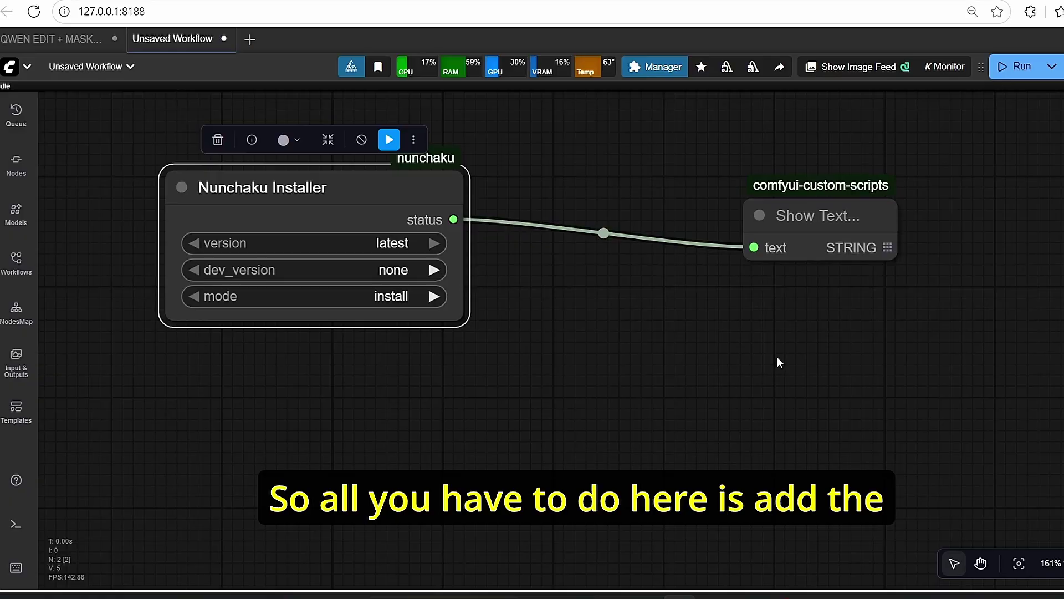
Move the Show Text node closer to the Nunchaku Installer node and enlarge it to make room for the installation details.
left_click(848, 224)
left_click_drag(849, 224, 734, 179)
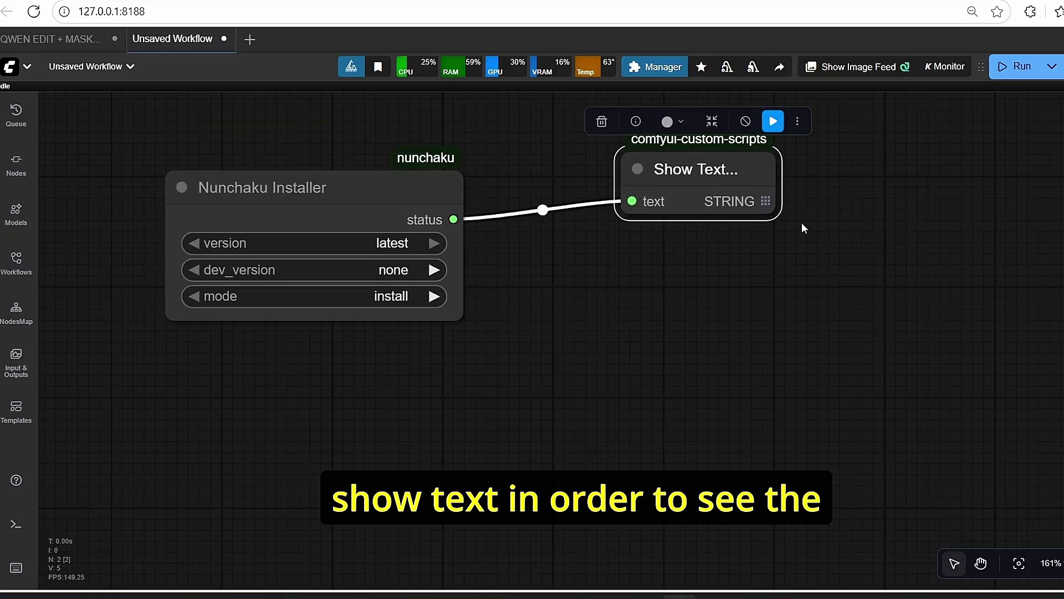
left_click_drag(772, 213, 1063, 515)
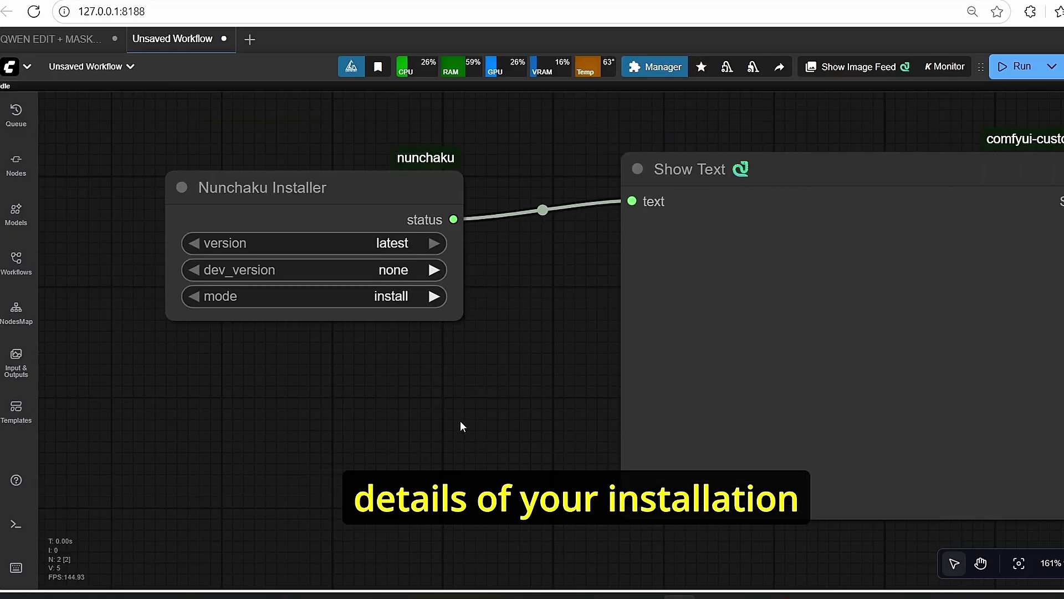
scroll(460, 427, "down", 3)
left_click_drag(490, 433, 473, 433)
scroll(1020, 236, "up", 4)
scroll(609, 321, "down", 4)
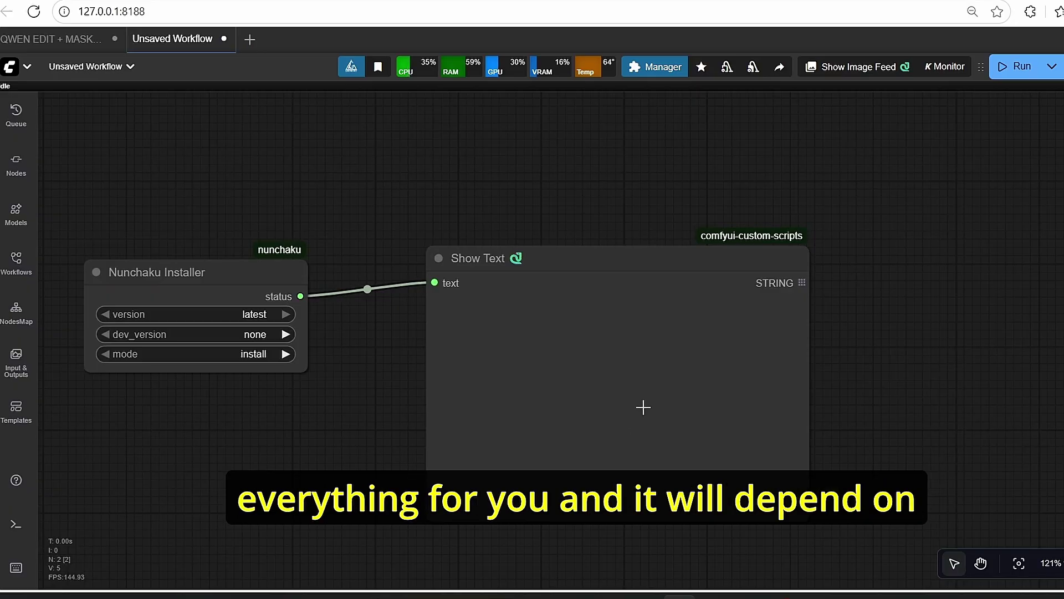
Delete the Nunchaku Installer and Show Text nodes together.
left_click(210, 274)
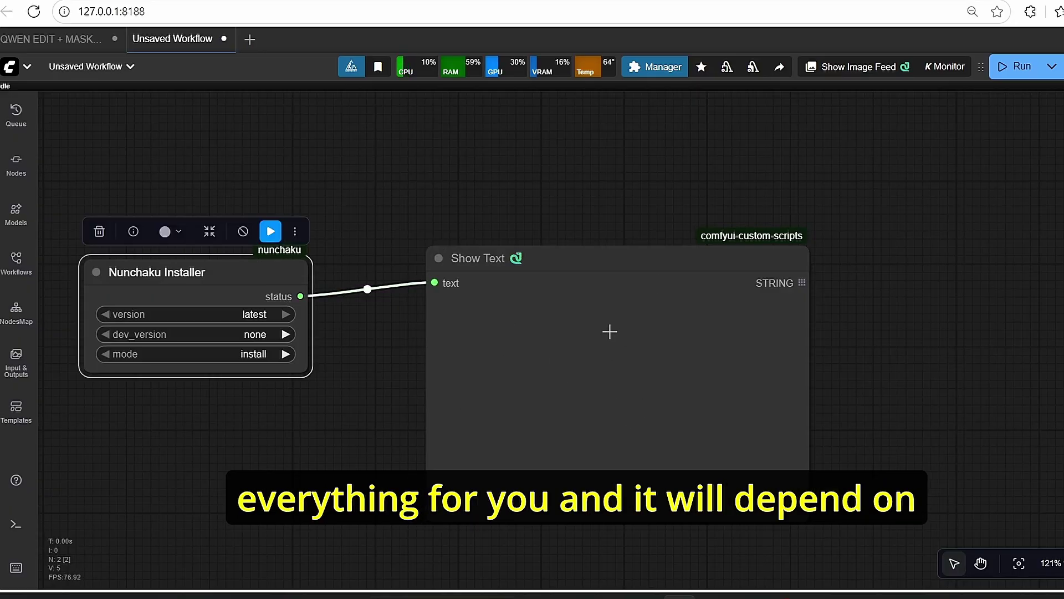
left_click(639, 326, "ctrl")
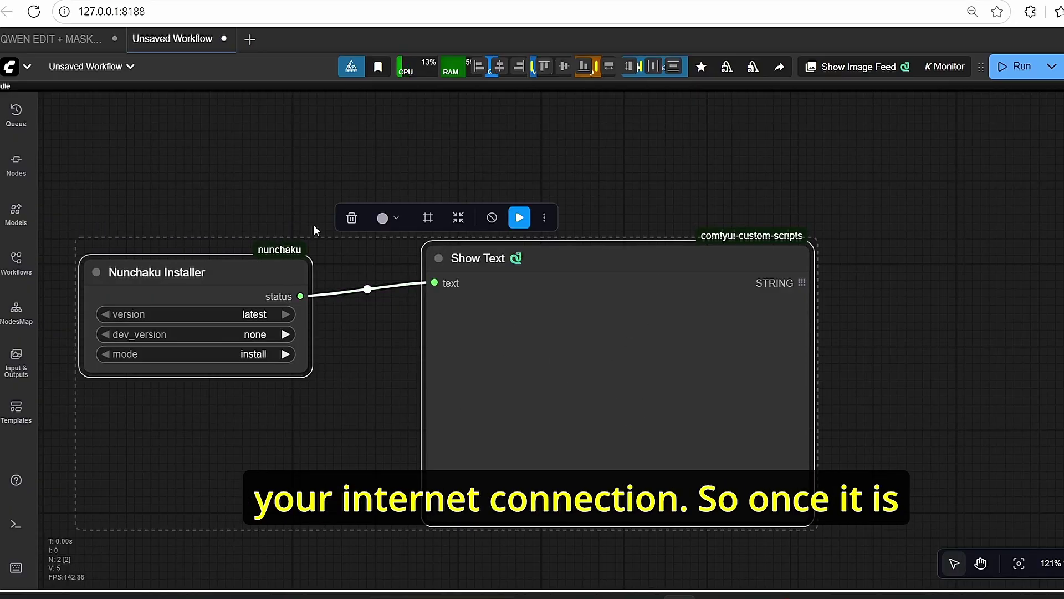
left_click(352, 224)
Check the update options in ComfyUI Manager and close the unsaved workflow.
left_click(640, 75)
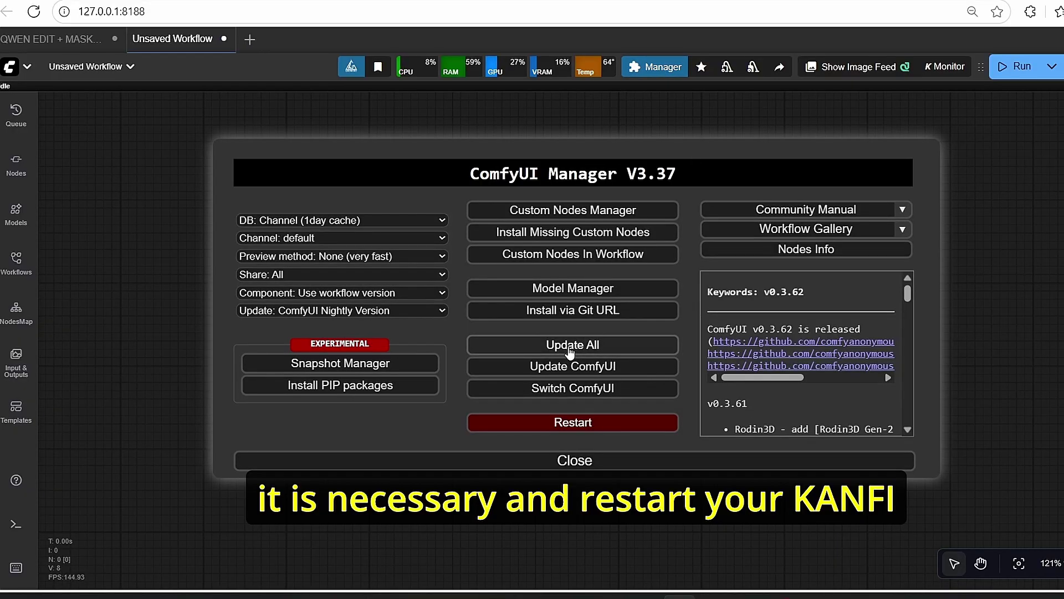
left_click(580, 463)
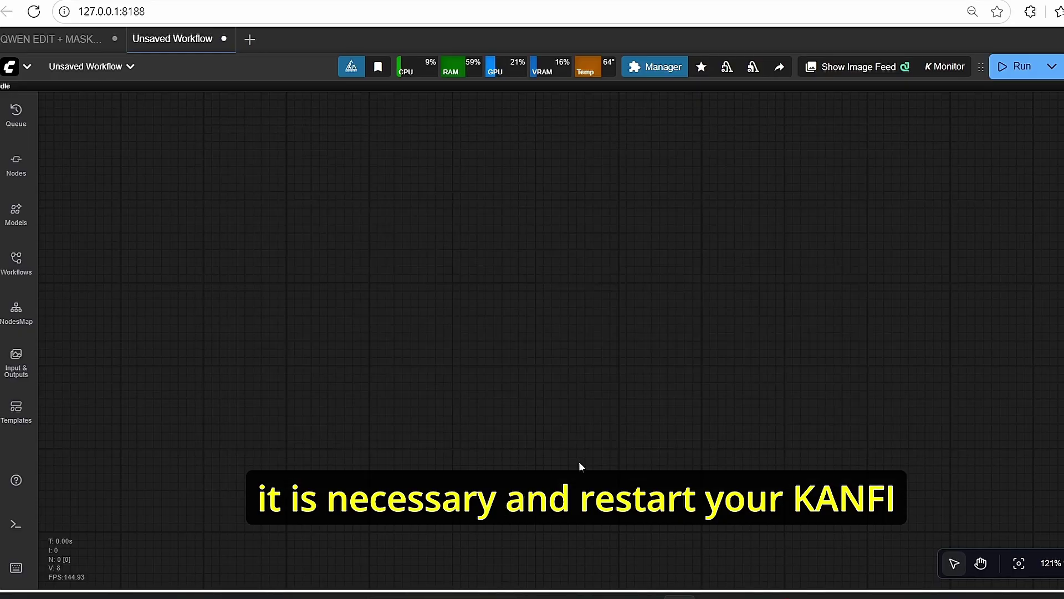
left_click(224, 39)
left_click_drag(504, 174, 586, 174)
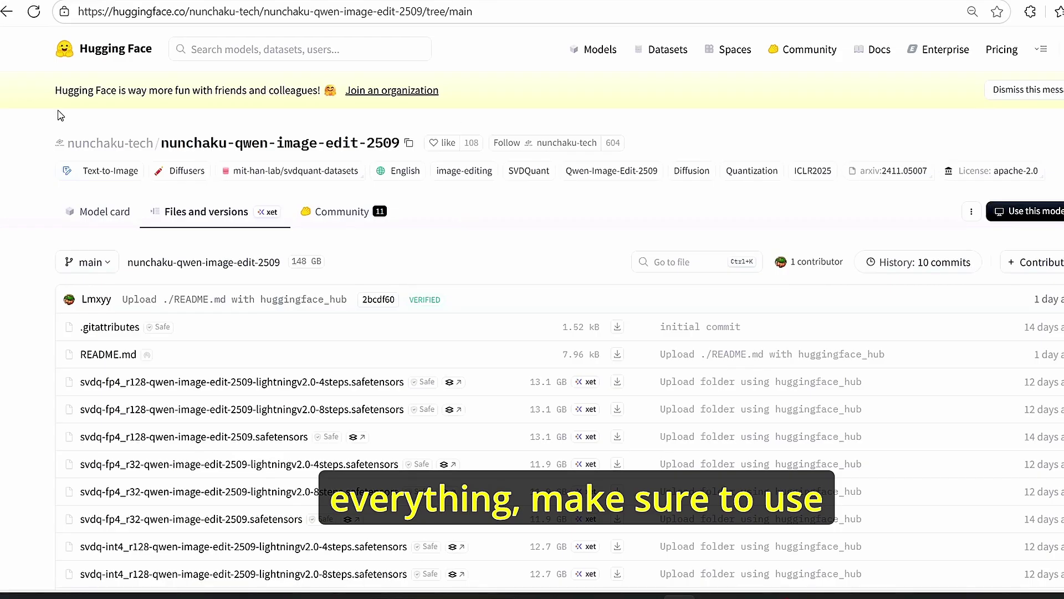
Review the nunchaku-qwen-image-edit-2509 model files and return to the QWEN EDIT + MASKING workflow to inspect its model loader nodes.
scroll(403, 442, "down", 3)
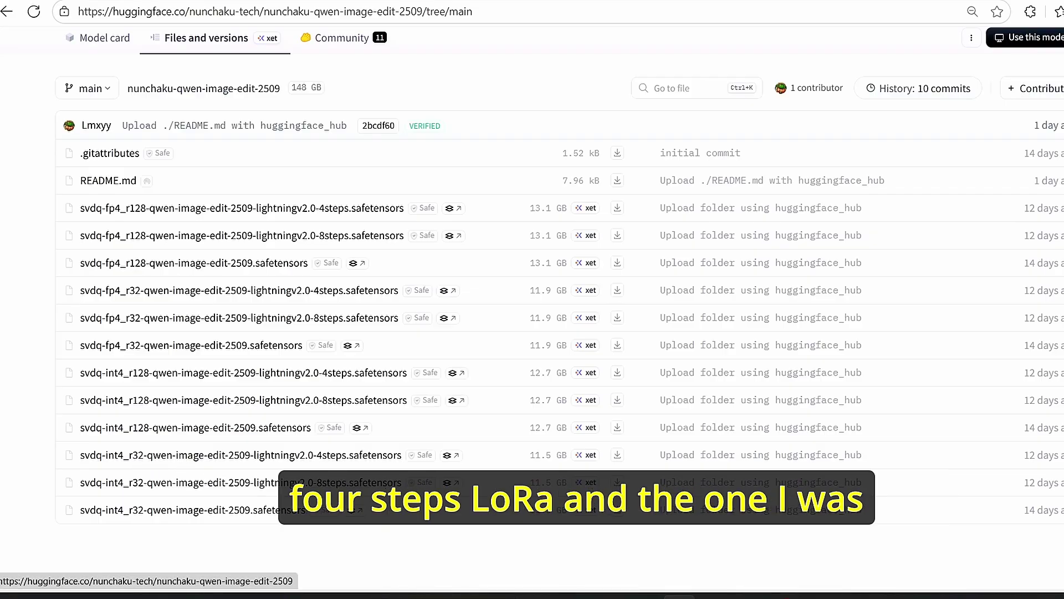
key("ctrl+Tab")
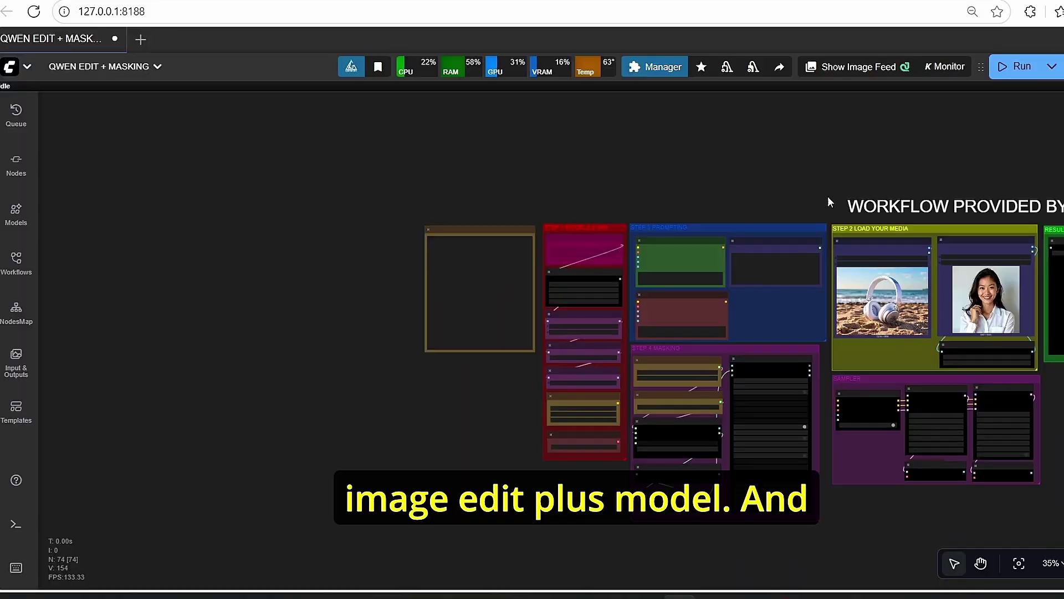
scroll(827, 196, "up", 6)
scroll(1052, 460, "down", 3)
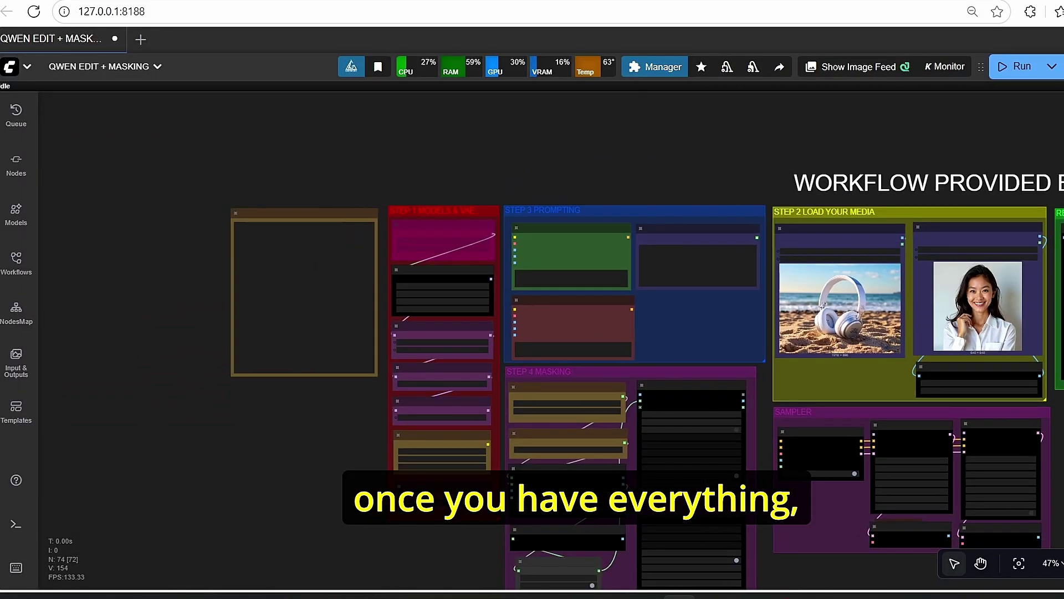
left_click_drag(1052, 459, 793, 390)
scroll(815, 382, "up", 2)
left_click_drag(501, 542, 900, 529)
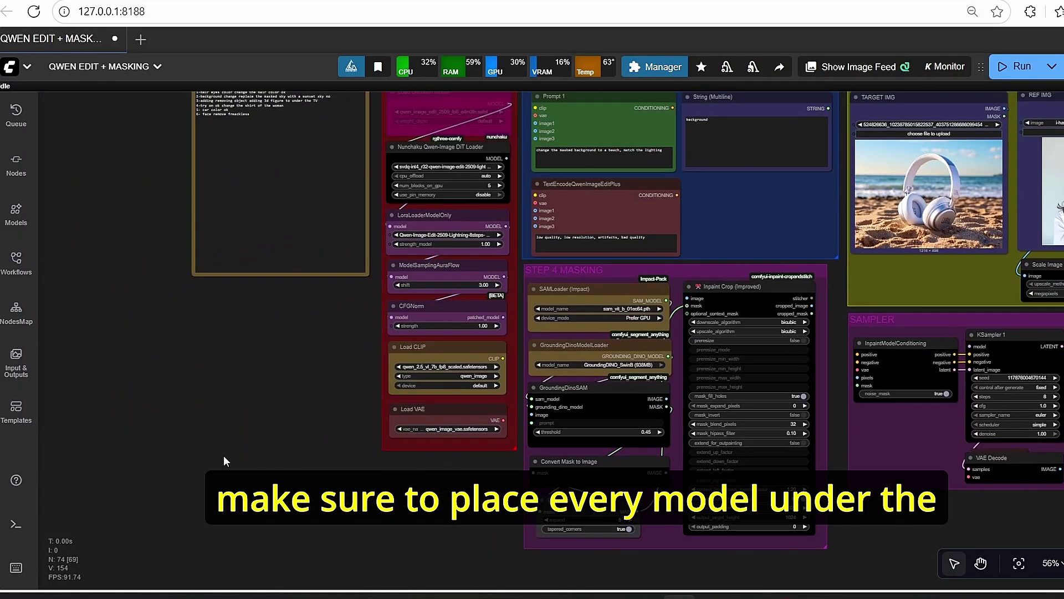
Examine the LoraLoaderModelOnly and Nunchaku Qwen-Image DiT Loader nodes and the model file selected in each.
left_click_drag(296, 345, 290, 445)
scroll(423, 334, "up", 6)
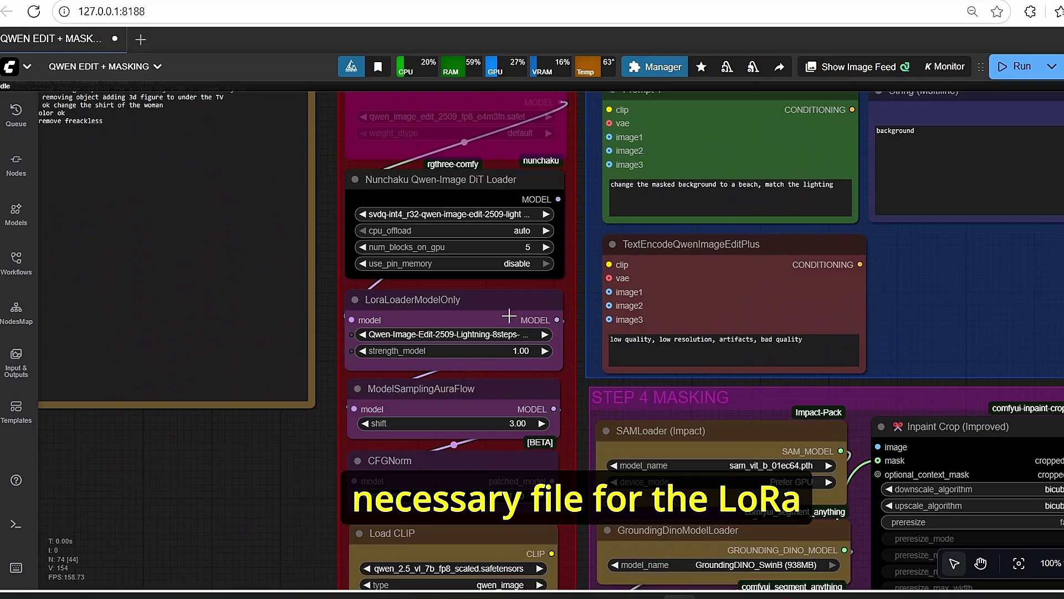
scroll(329, 340, "up", 2)
left_click(478, 307)
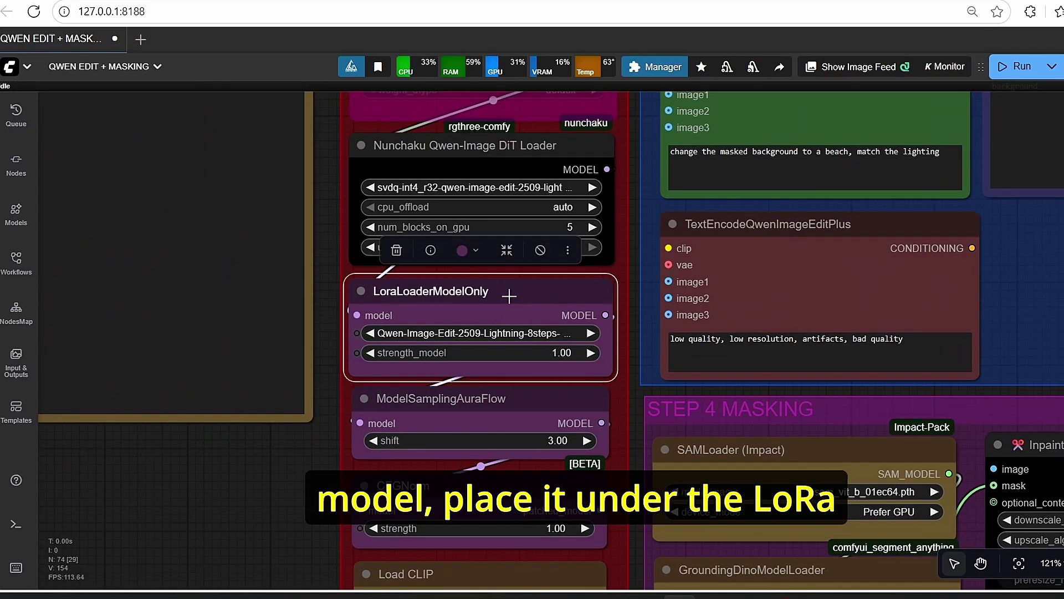
scroll(327, 431, "down", 2)
left_click_drag(328, 433, 323, 480)
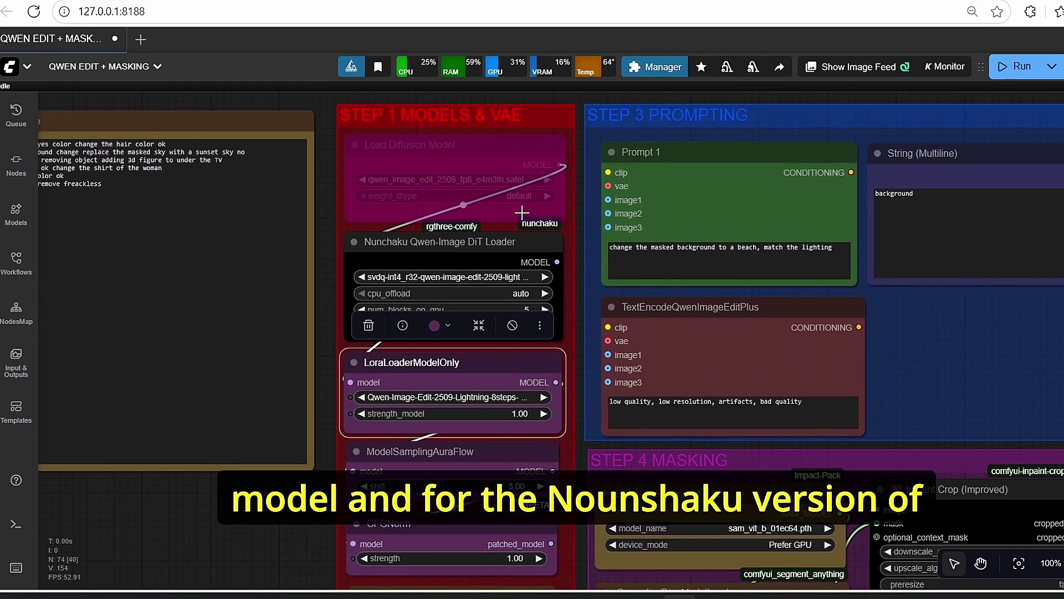
left_click(459, 262)
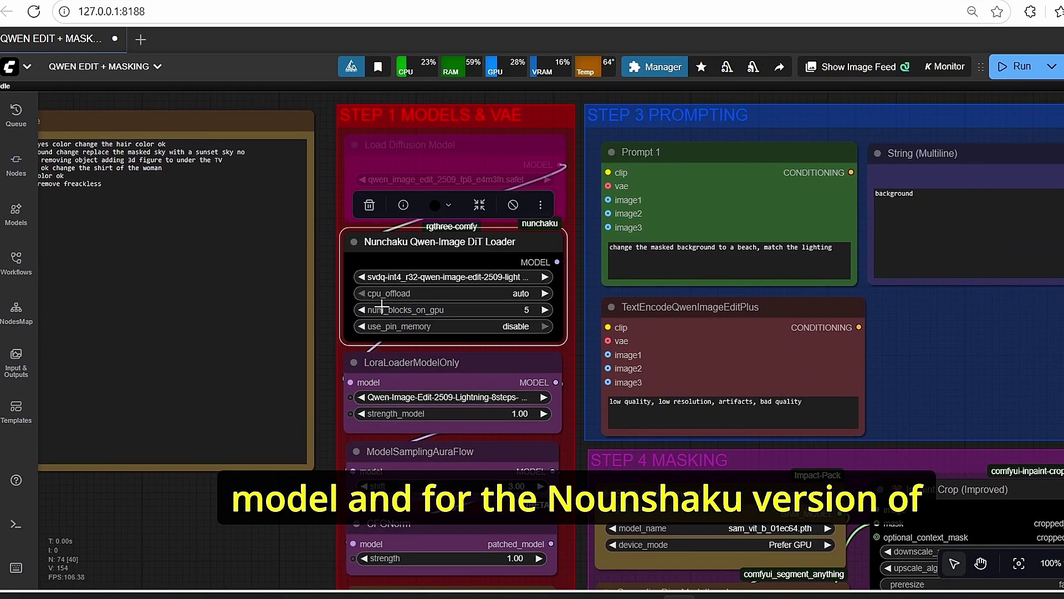
left_click(308, 478)
scroll(415, 385, "down", 4)
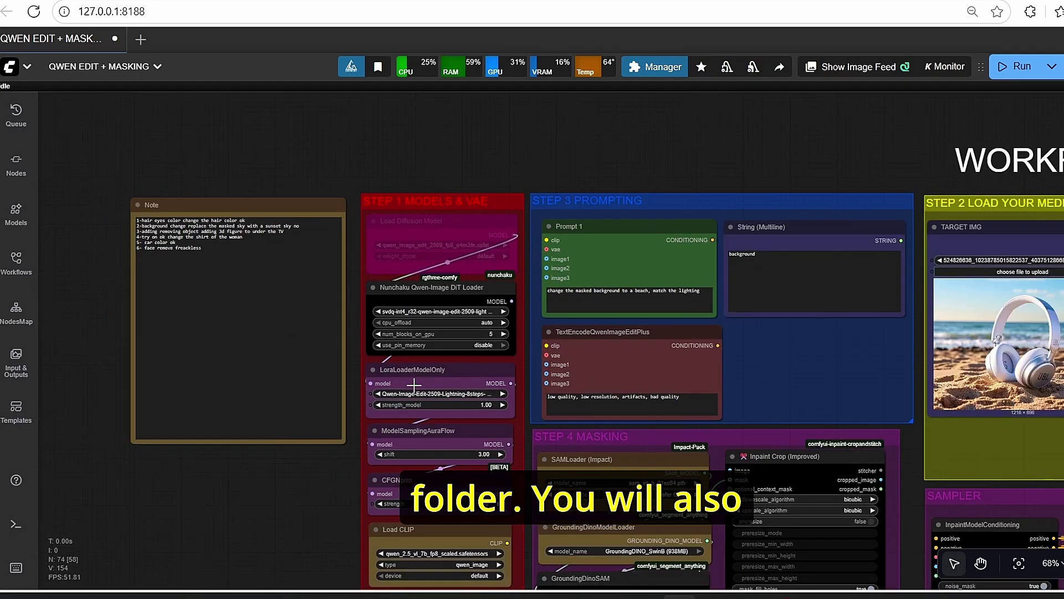
Examine the GroundingDinoSAM node and the loader nodes above it in the STEP 4 MASKING group.
left_click_drag(621, 554, 405, 385)
scroll(404, 385, "up", 5)
left_click(320, 381)
scroll(151, 329, "up", 5)
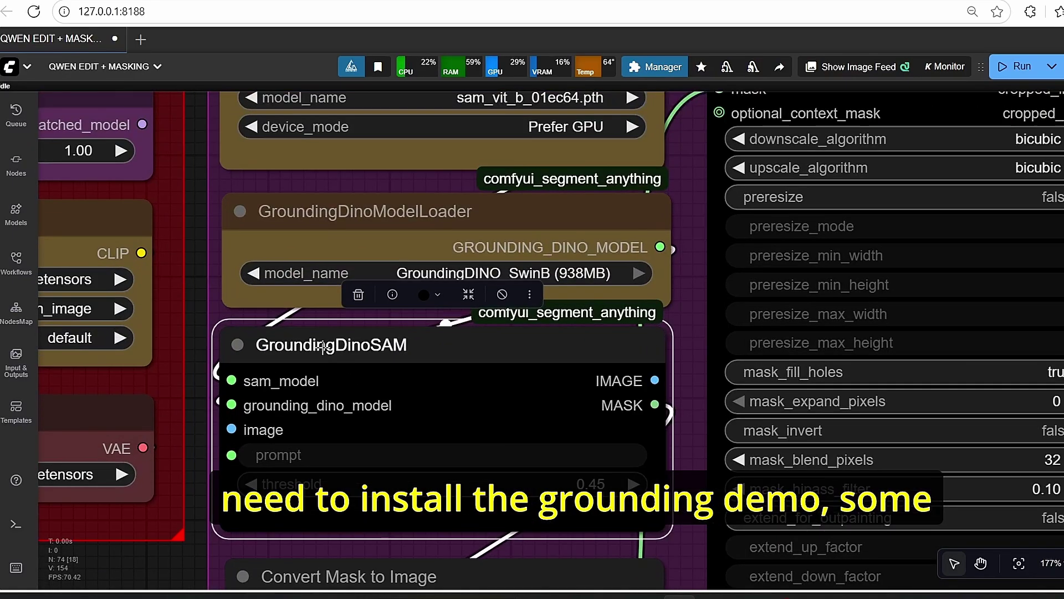
scroll(389, 353, "down", 2)
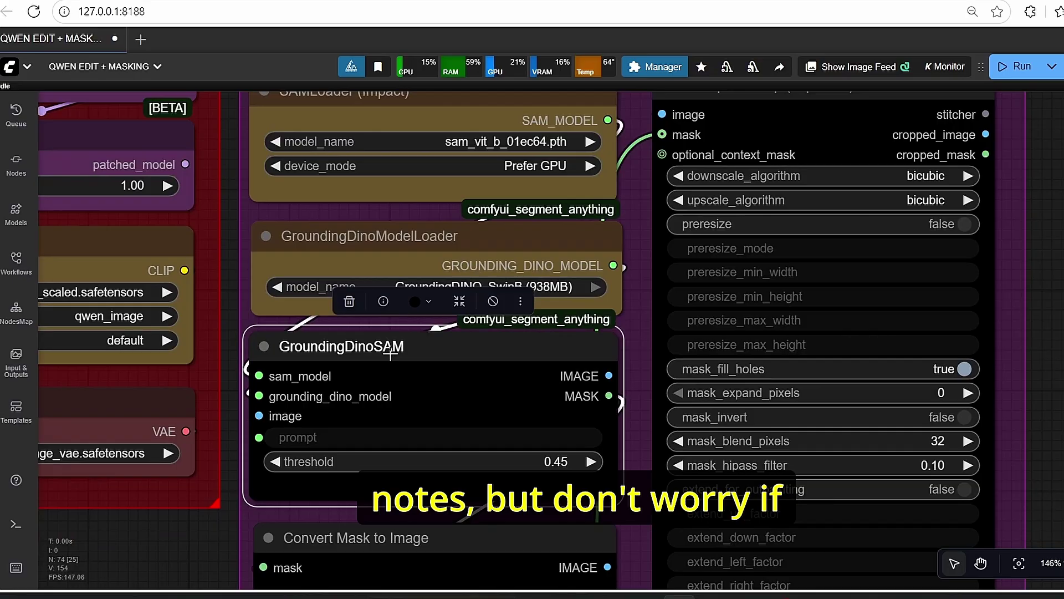
Look up the Install Missing Custom Nodes option in ComfyUI Manager and close the manager.
scroll(390, 352, "down", 2)
scroll(455, 358, "down", 2)
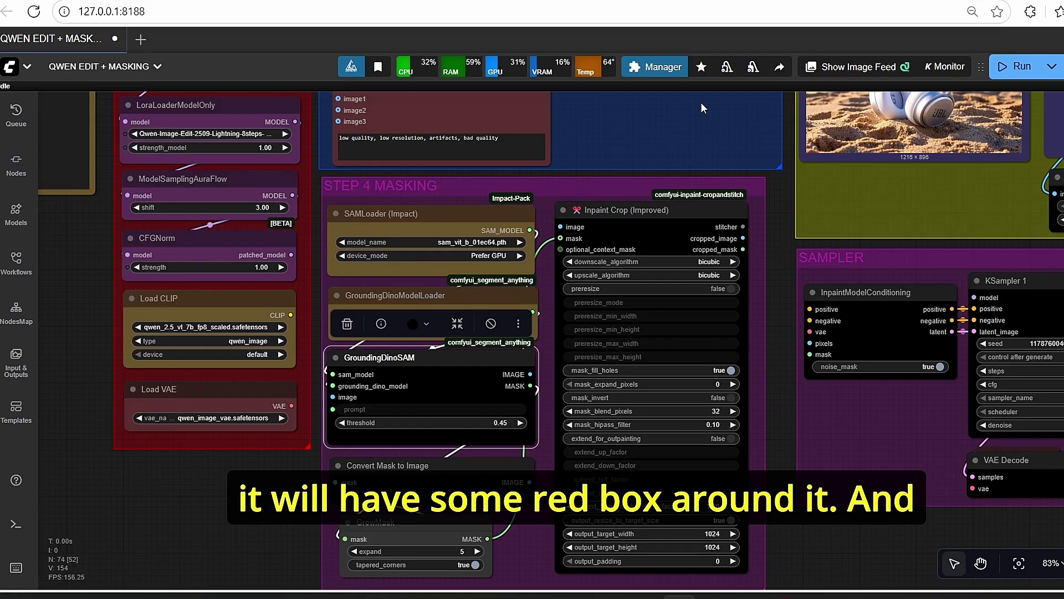
left_click(660, 67)
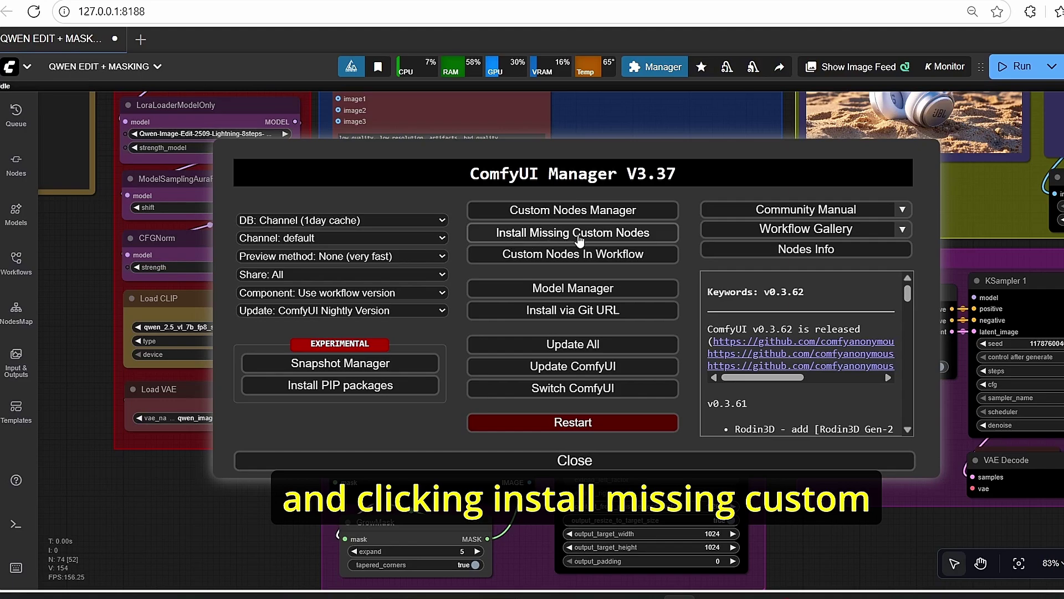
left_click(677, 467)
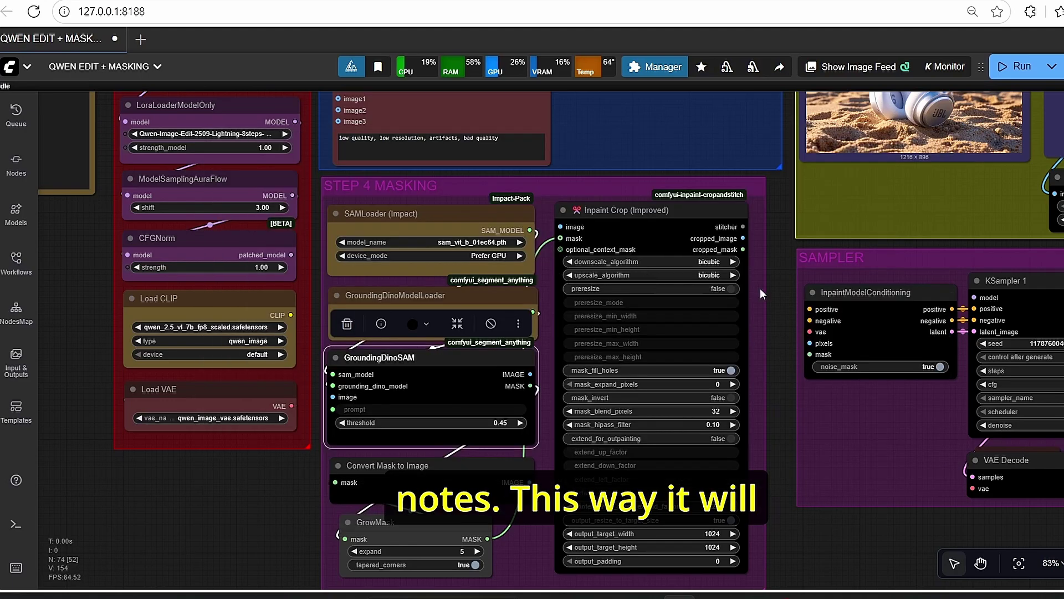
Survey the overall workflow layout across the models, prompting, media, masking, sampler and results groups.
scroll(761, 289, "down", 3)
left_click_drag(780, 285, 418, 381)
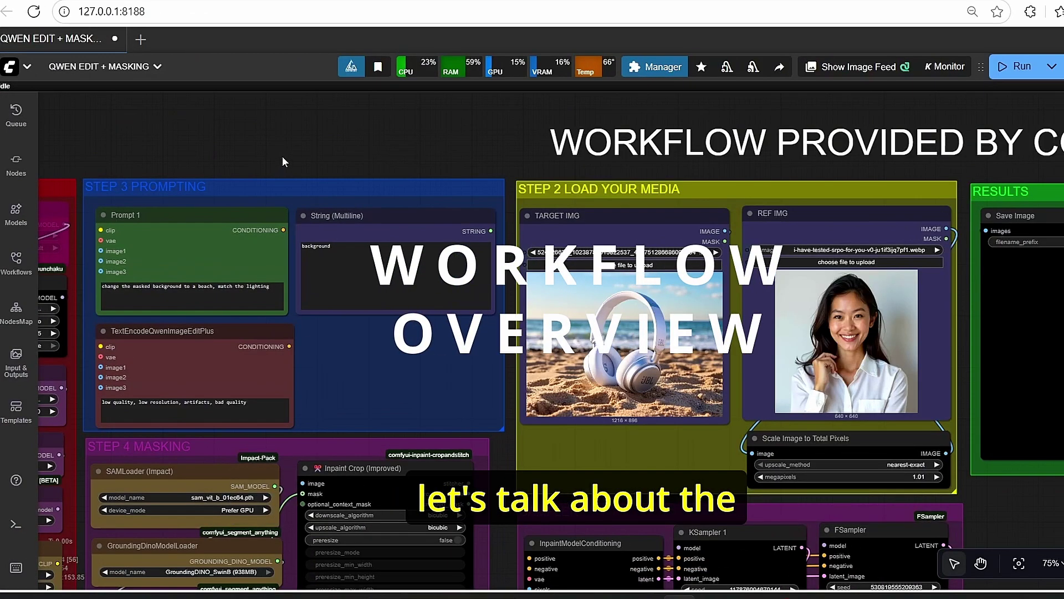
scroll(281, 155, "down", 4)
left_click_drag(268, 151, 642, 100)
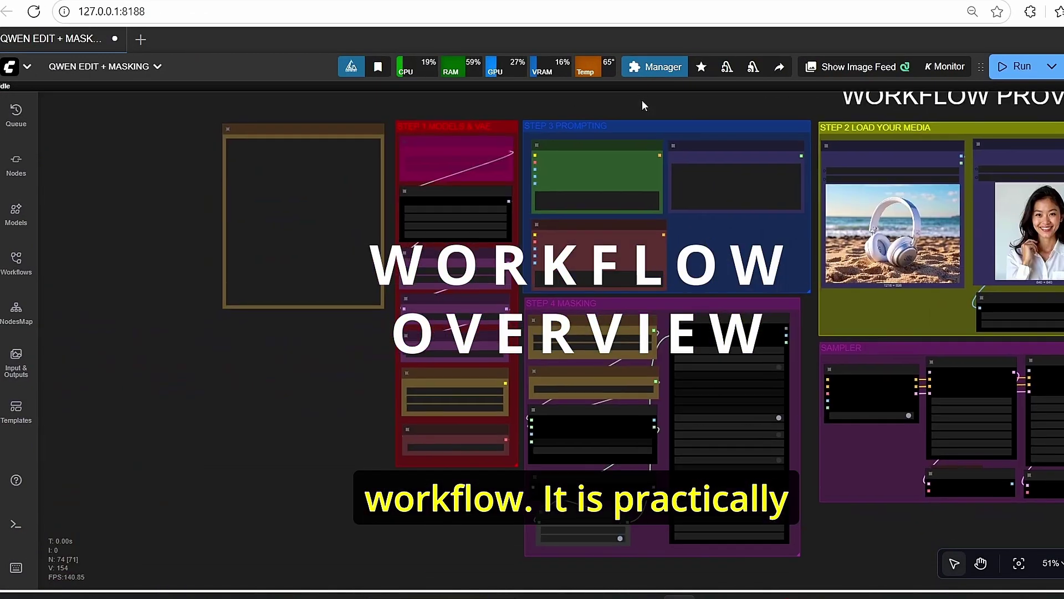
left_click_drag(566, 109, 477, 202)
scroll(478, 201, "up", 4)
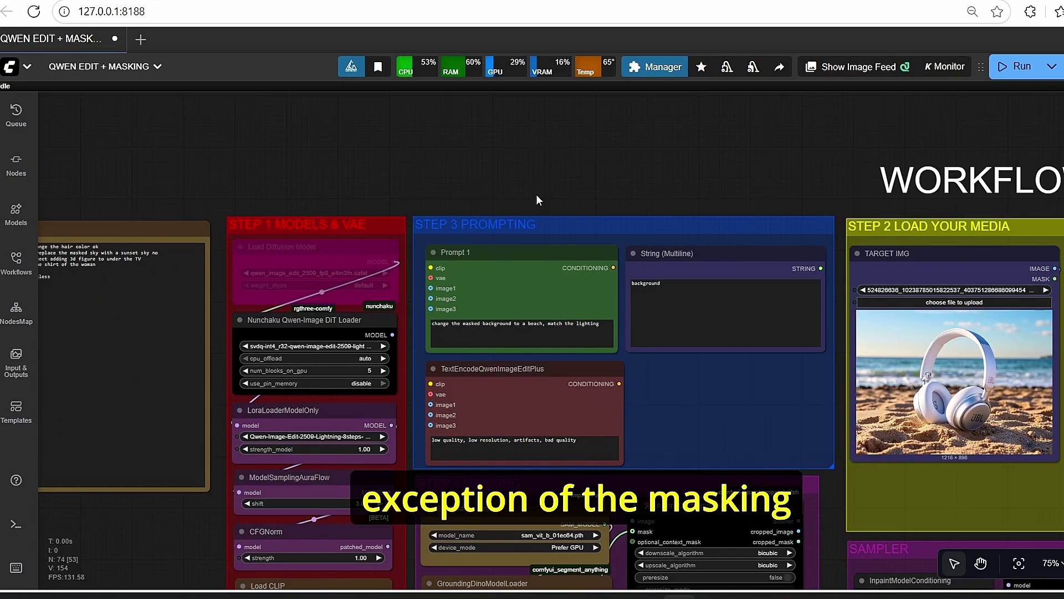
Review the STEP 4 MASKING group, from the SAM and GroundingDino nodes to the mask conversion nodes.
scroll(477, 311, "down", 2)
left_click_drag(415, 462, 360, 229)
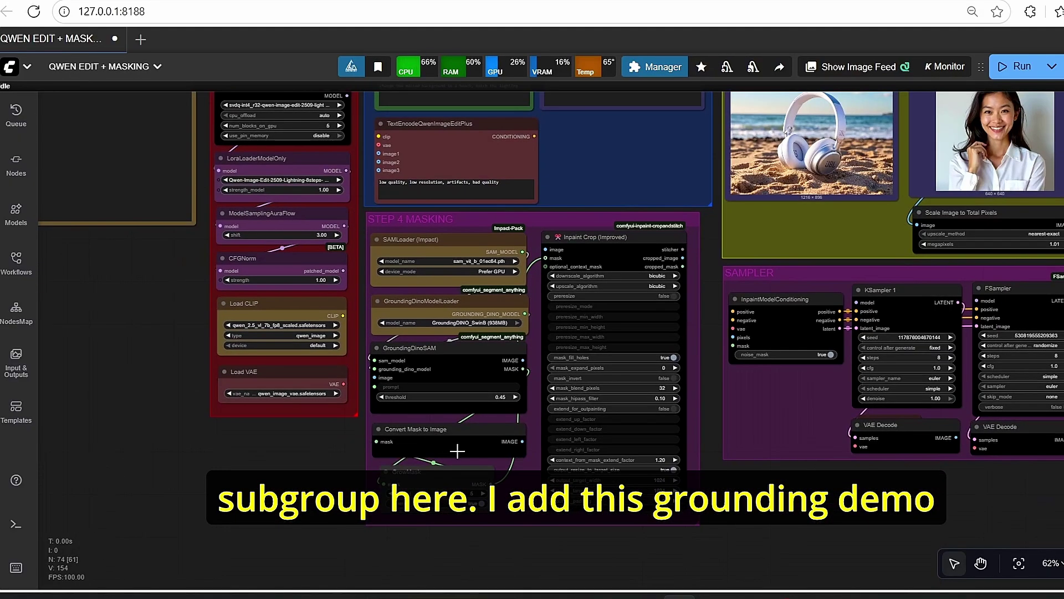
scroll(455, 449, "up", 2)
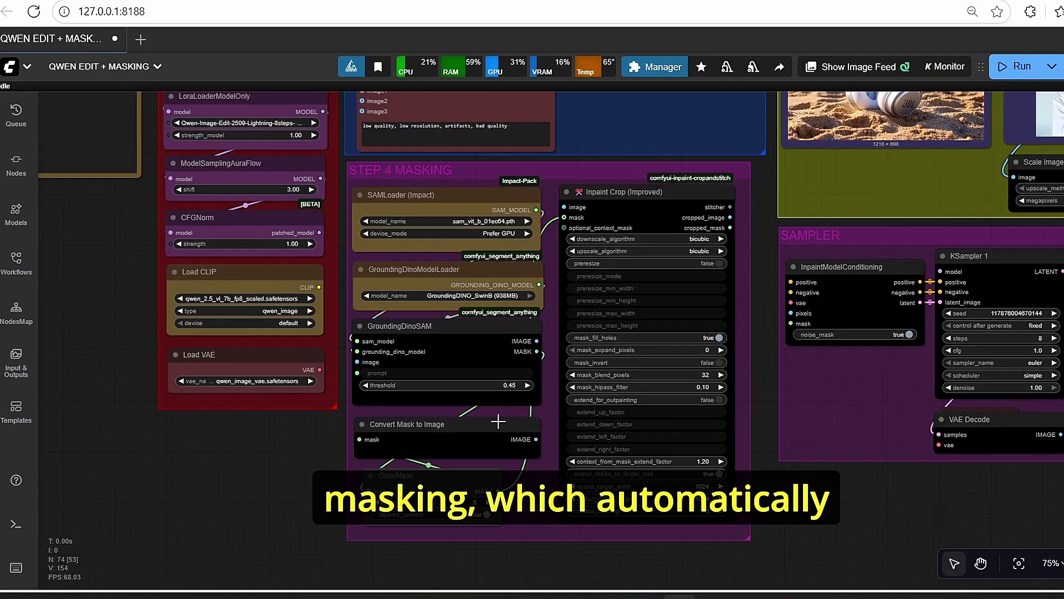
scroll(474, 376, "up", 2)
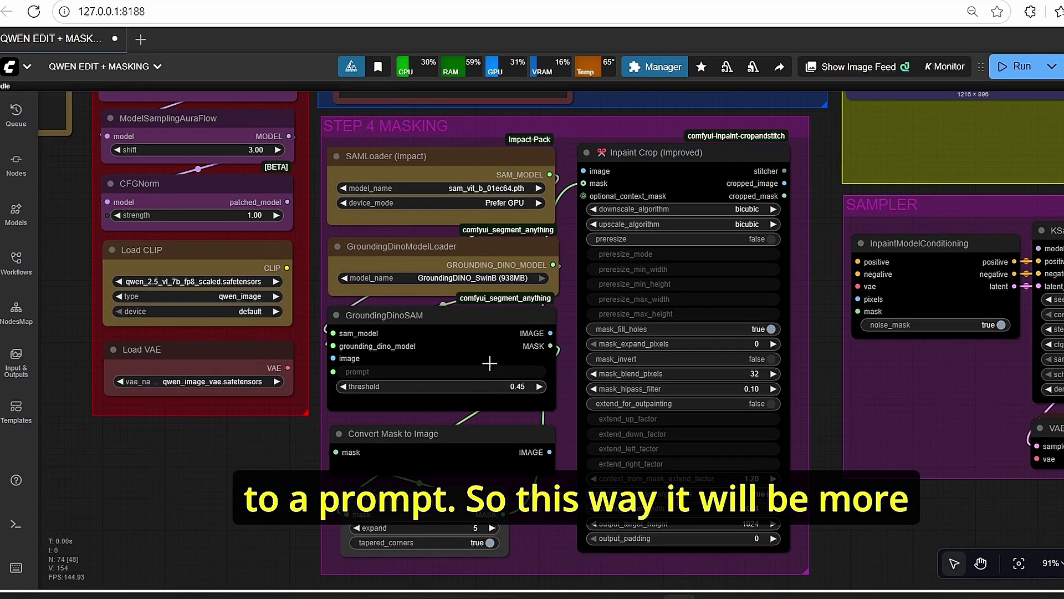
scroll(490, 363, "down", 2)
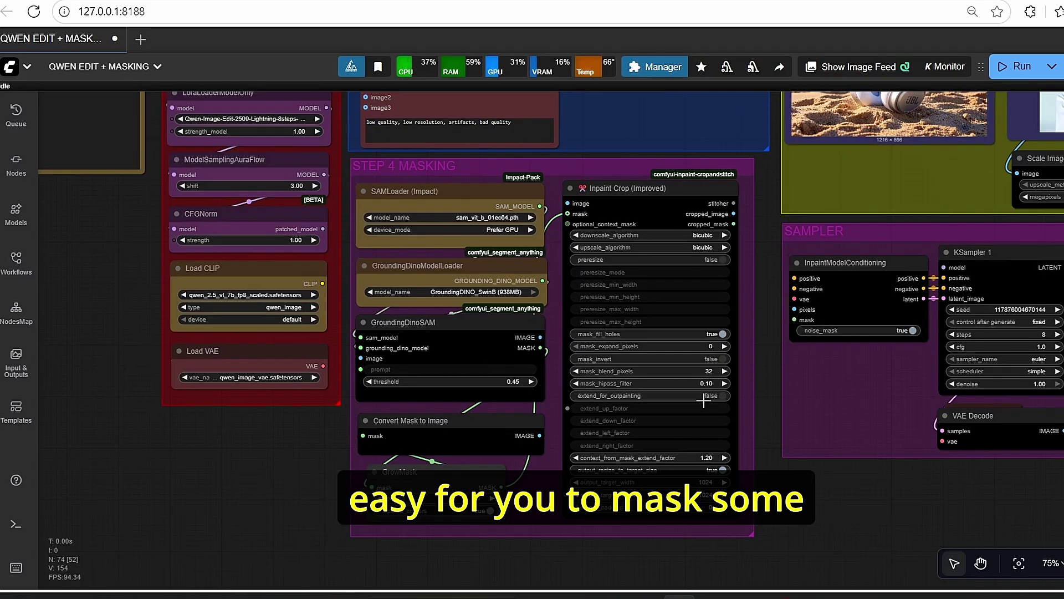
Inspect the inputs, outputs and mask settings of the Inpaint Crop (Improved) node.
scroll(767, 410, "up", 6)
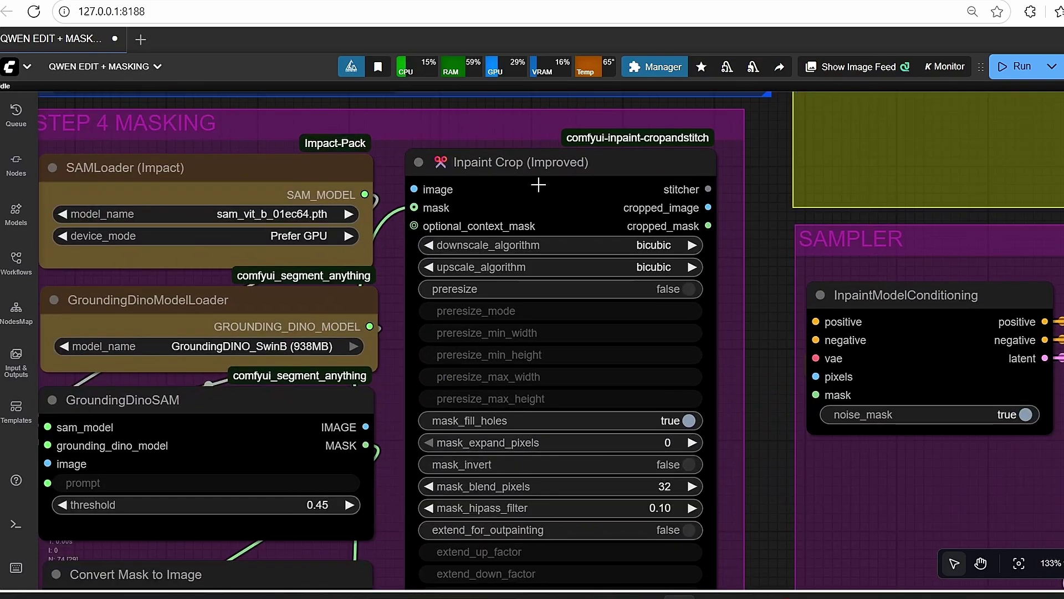
left_click(508, 193)
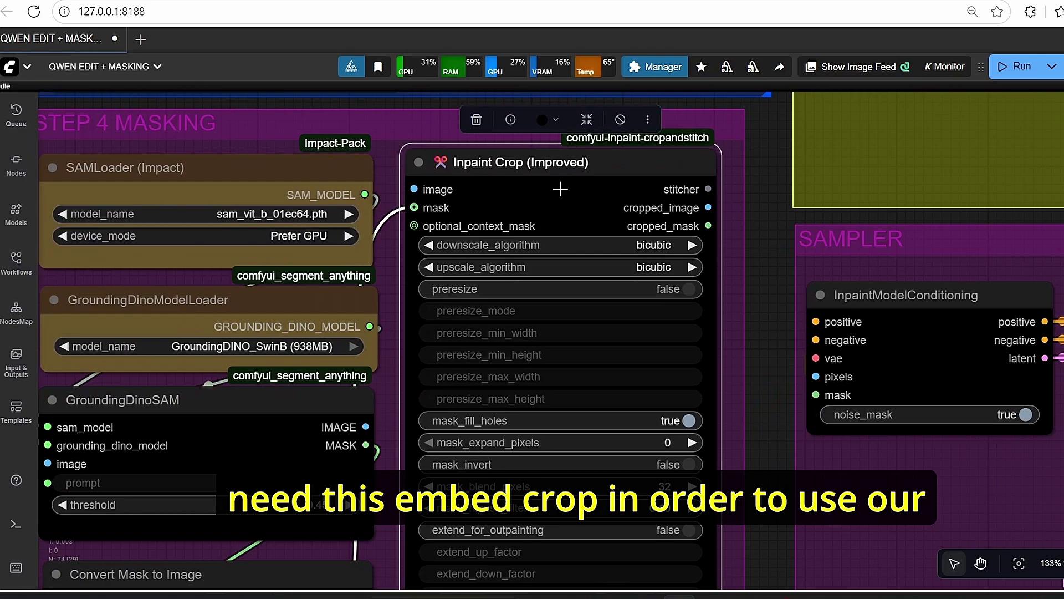
scroll(634, 200, "down", 2)
left_click(731, 313)
scroll(730, 313, "down", 3)
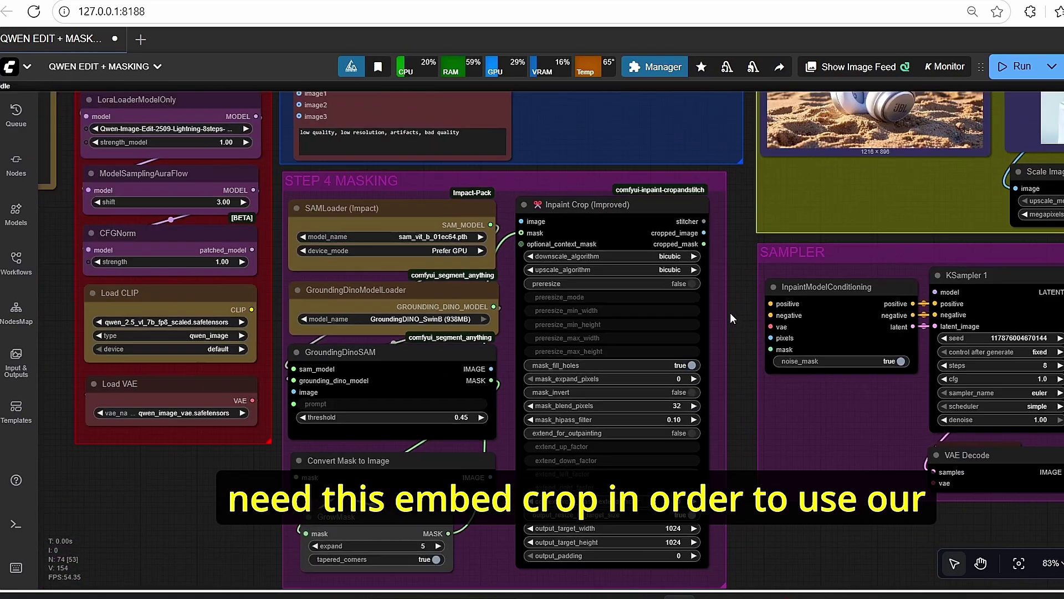
Compare the bypassed Load Diffusion Model node with the Nunchaku Qwen-Image DiT Loader in the STEP 1 group.
left_click_drag(746, 286, 695, 349)
scroll(695, 335, "left", 10)
scroll(695, 334, "up", 4)
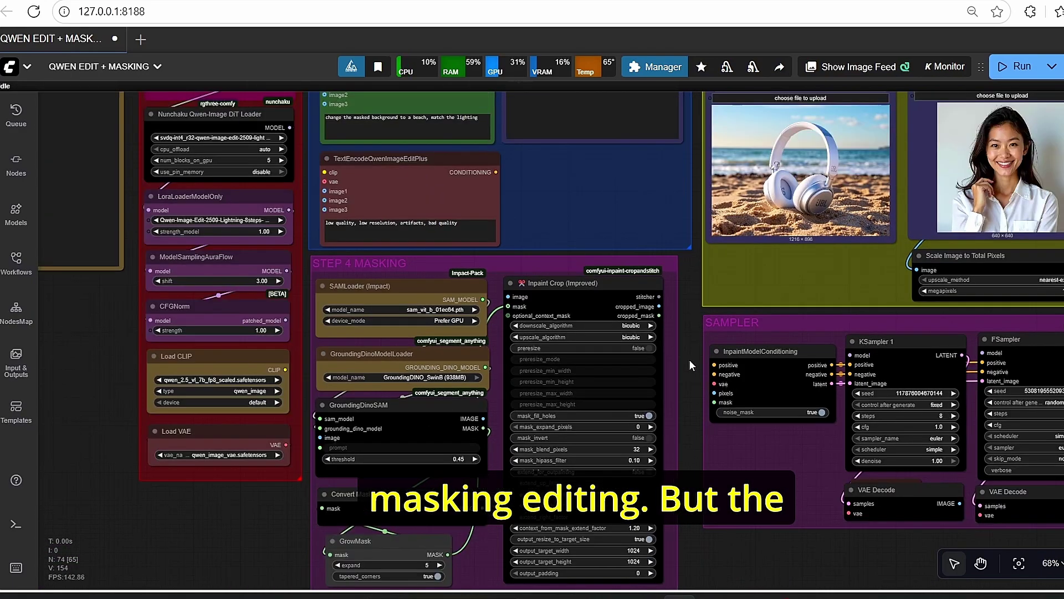
scroll(490, 265, "up", 2)
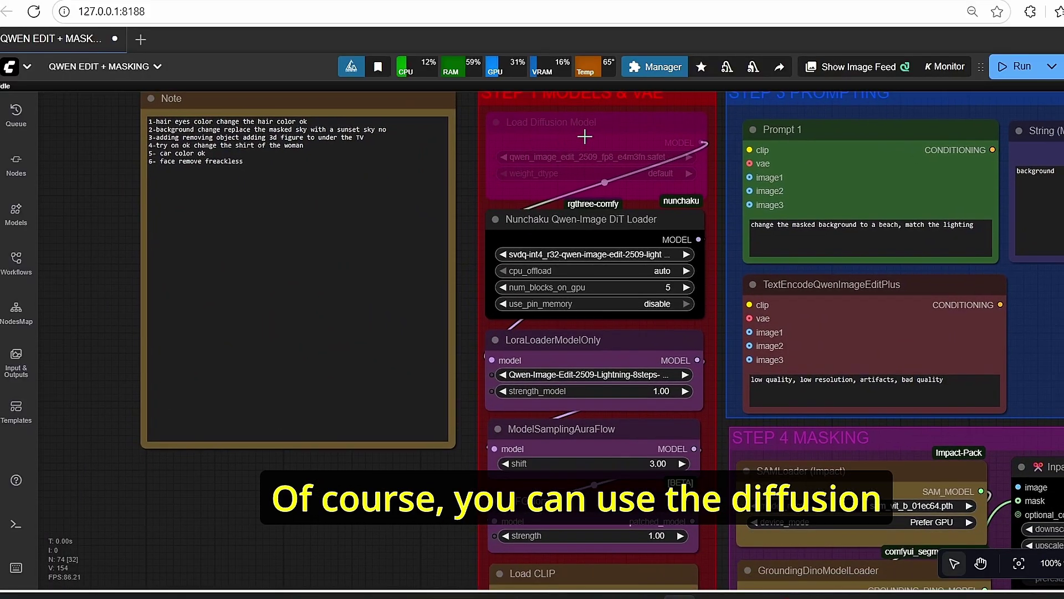
left_click(635, 139)
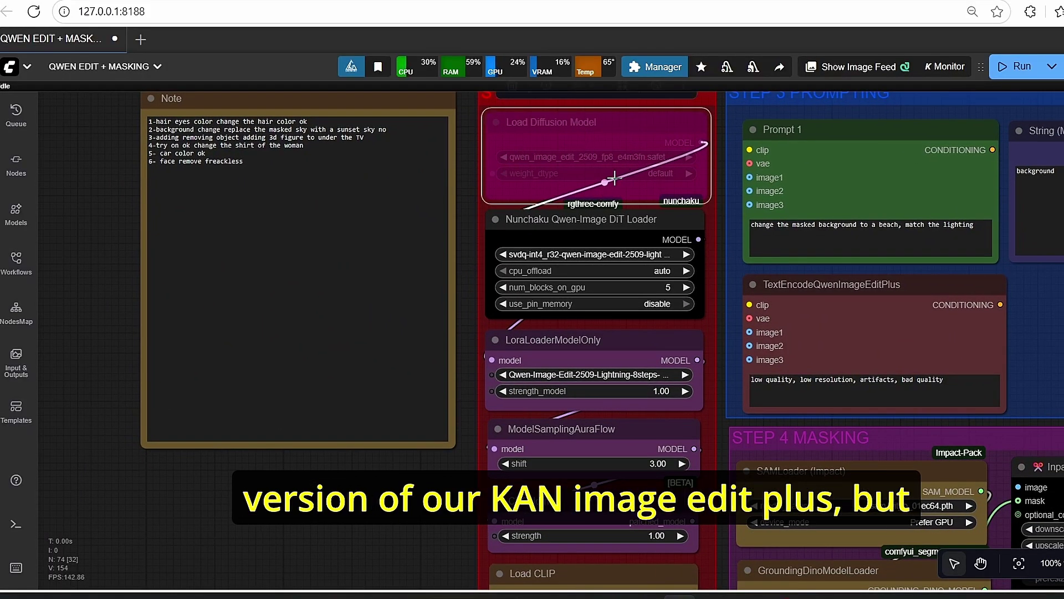
scroll(441, 330, "down", 1)
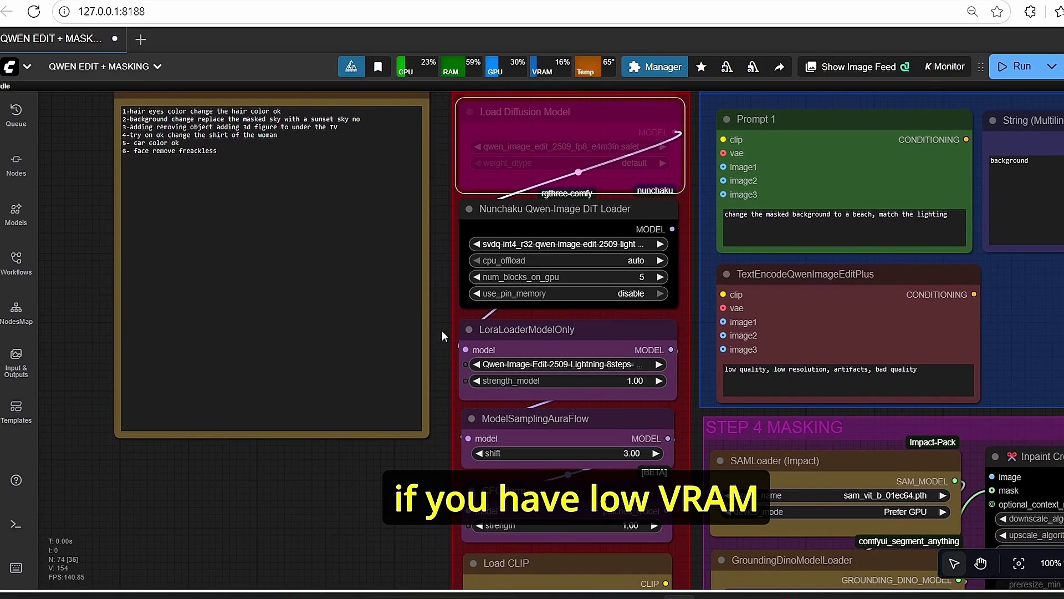
scroll(442, 332, "up", 1)
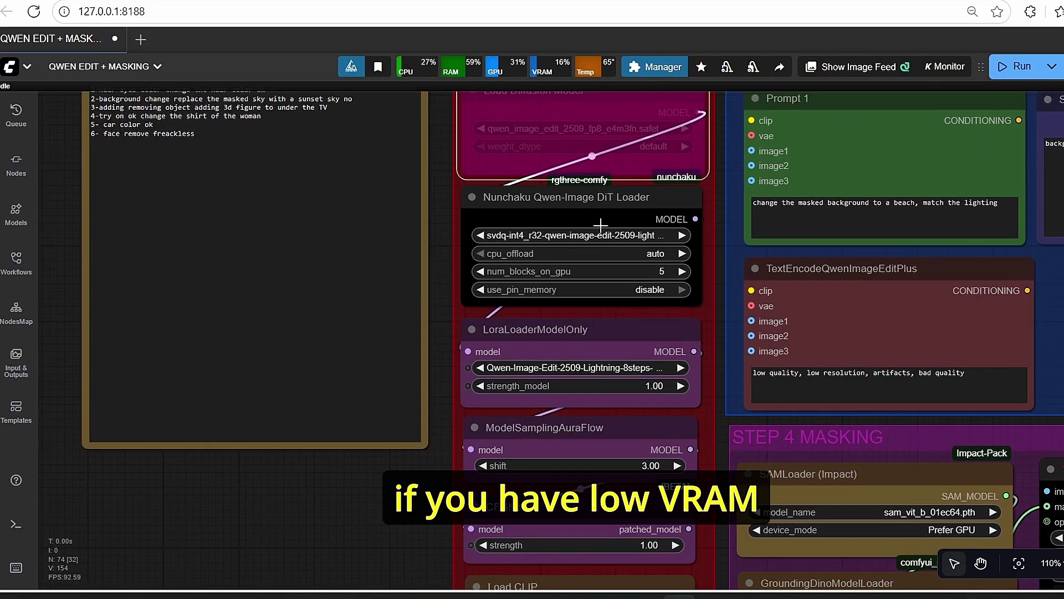
left_click(615, 213)
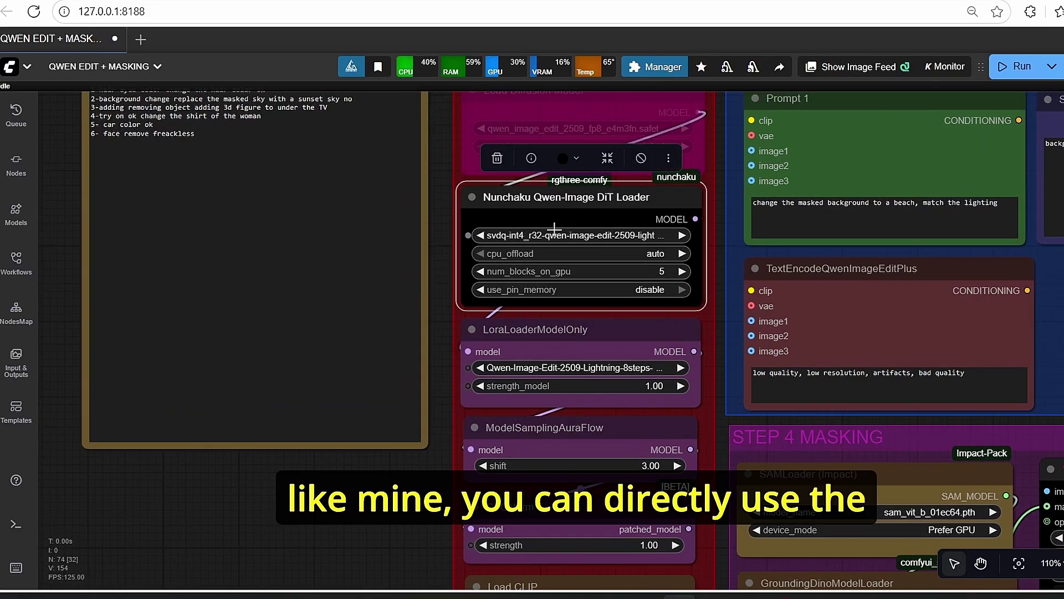
Check the files chosen in the LoraLoaderModelOnly, Load CLIP and Load VAE nodes of the STEP 1 group.
left_click_drag(401, 501, 323, 424)
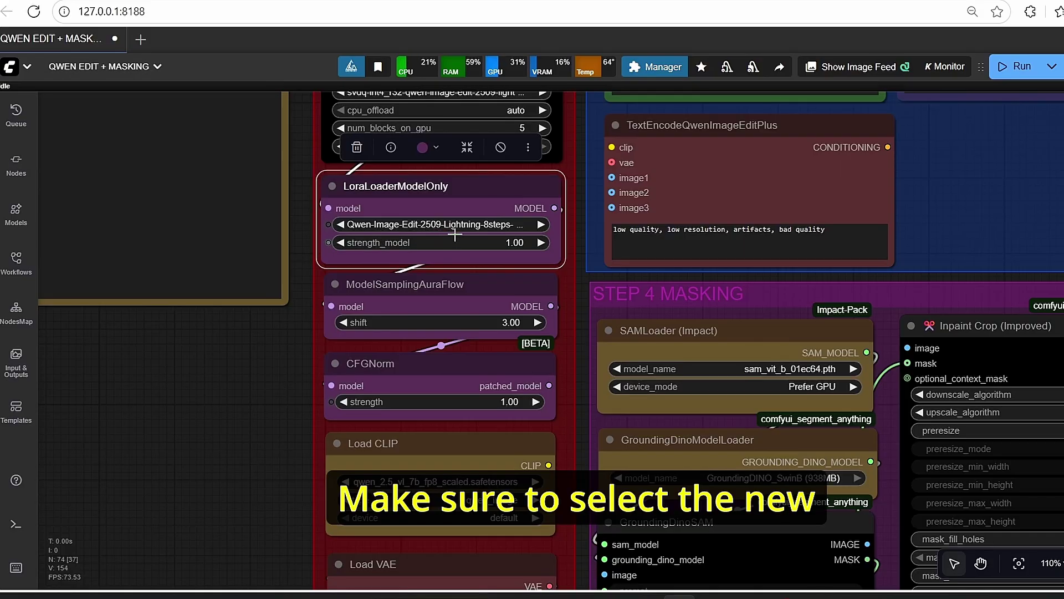
scroll(290, 547, "down", 1)
left_click_drag(291, 546, 217, 346)
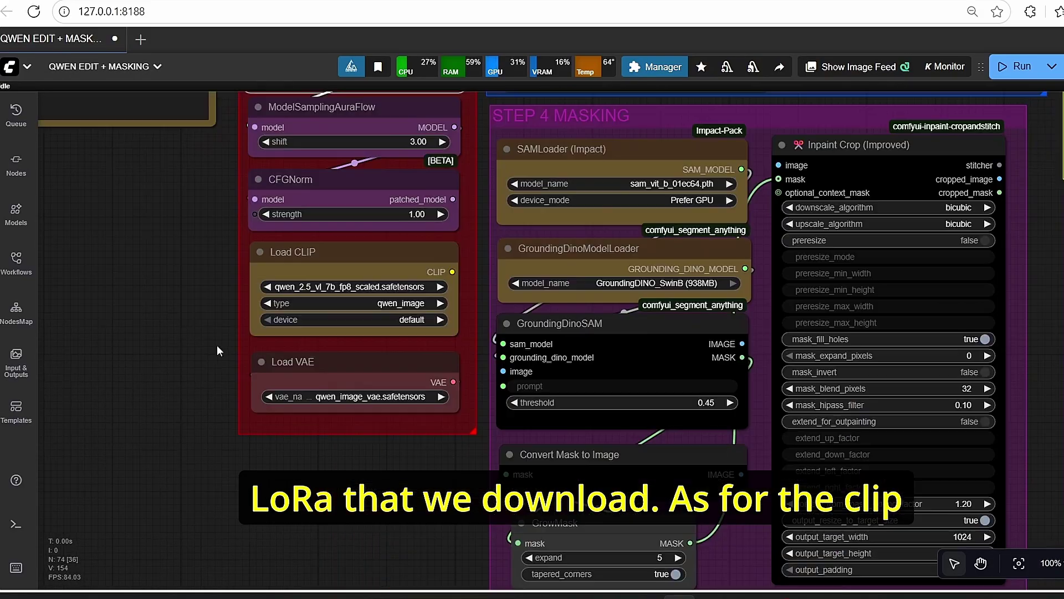
scroll(282, 324, "up", 1)
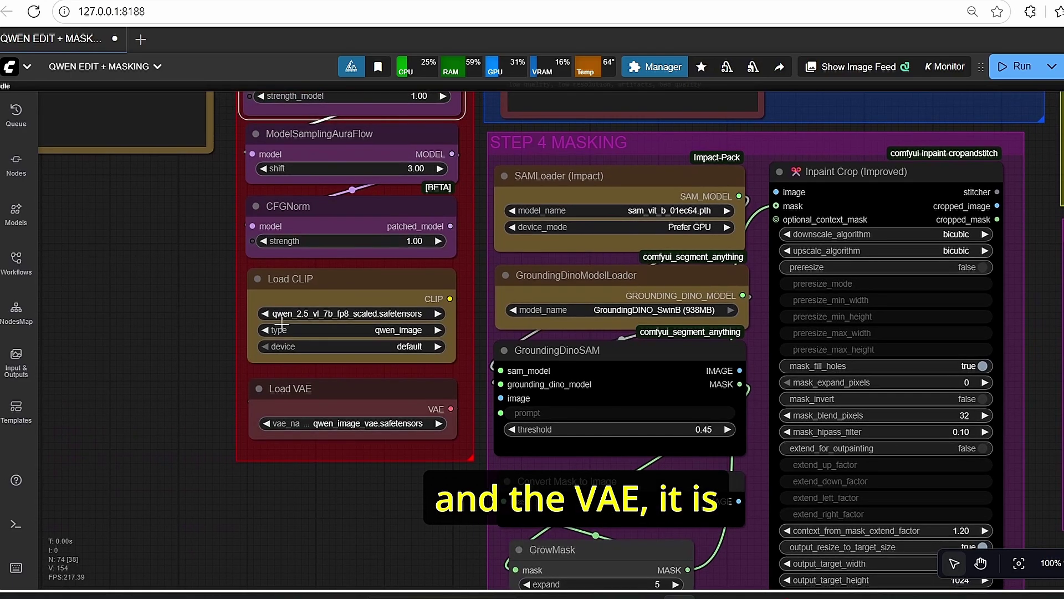
scroll(218, 413, "down", 2)
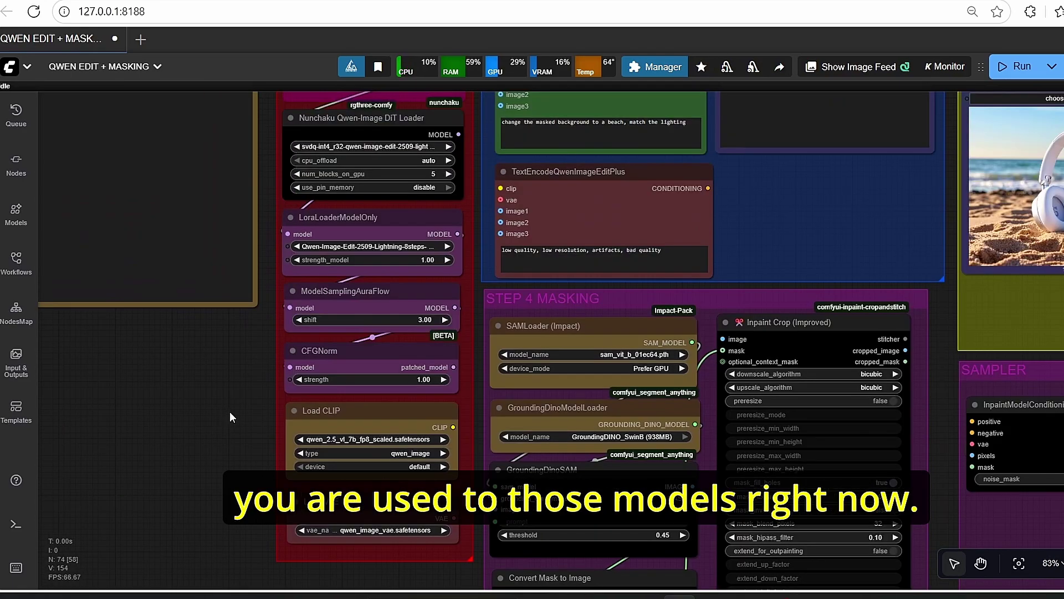
Examine the TARGET IMG and REF IMG nodes in the STEP 2 LOAD YOUR MEDIA group.
left_click_drag(243, 383, 155, 434)
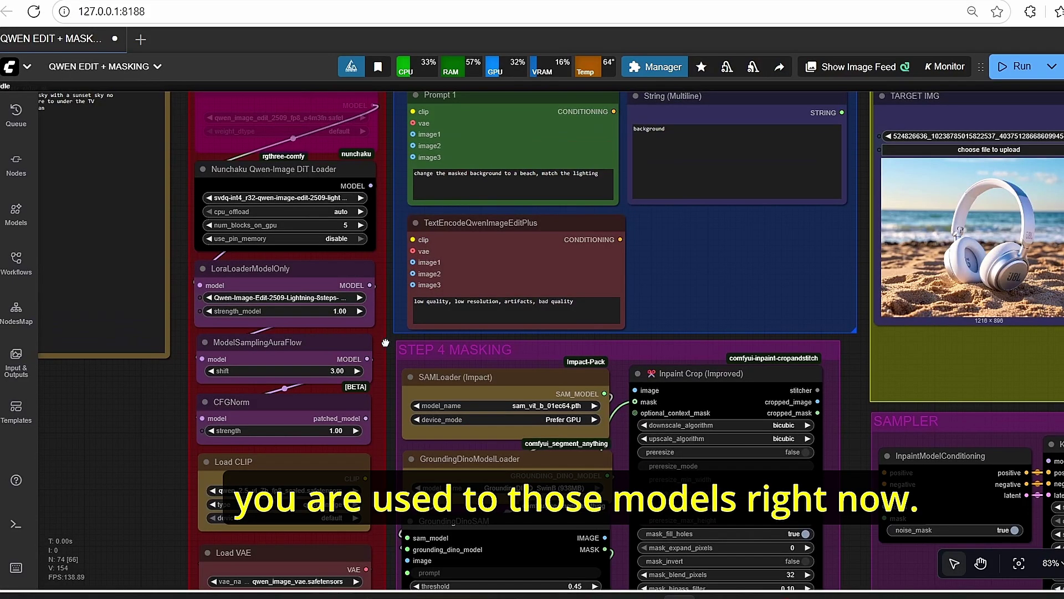
scroll(613, 135, "down", 1)
scroll(636, 159, "right", 2)
scroll(634, 158, "up", 4)
left_click_drag(635, 157, 434, 141)
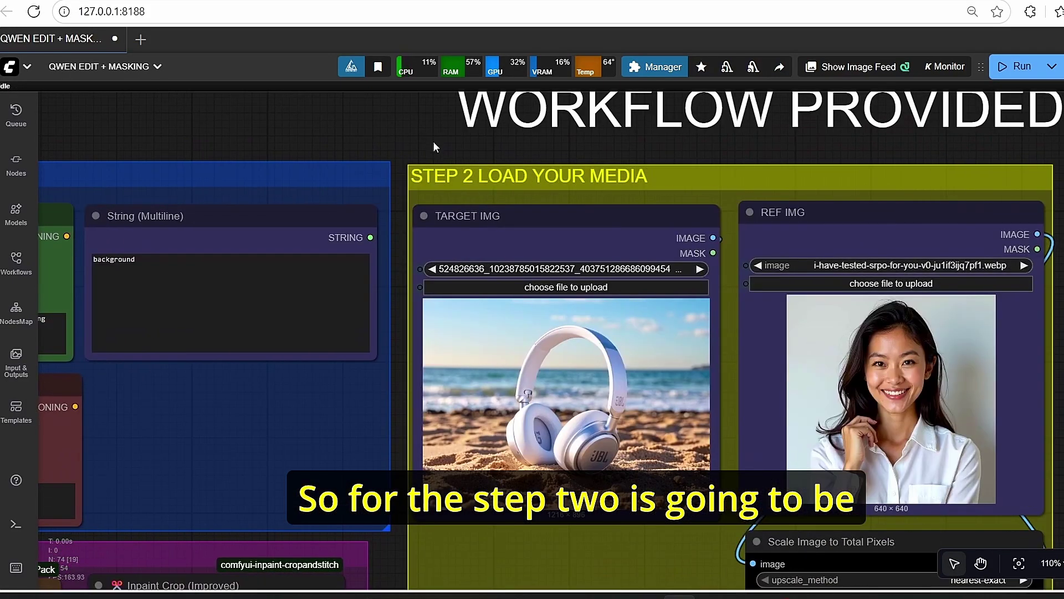
left_click_drag(527, 153, 350, 130)
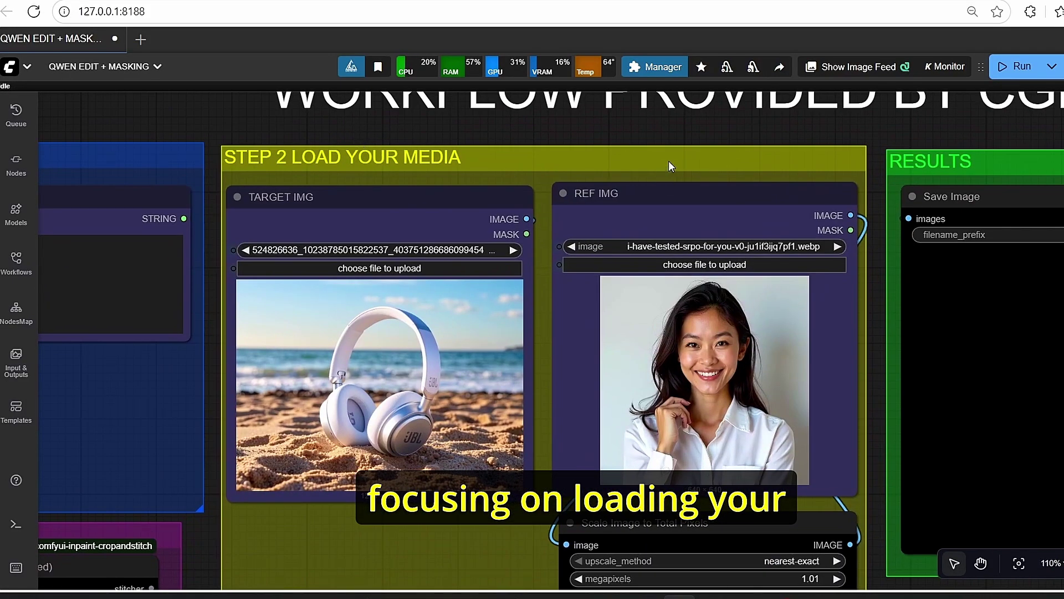
scroll(597, 142, "down", 1)
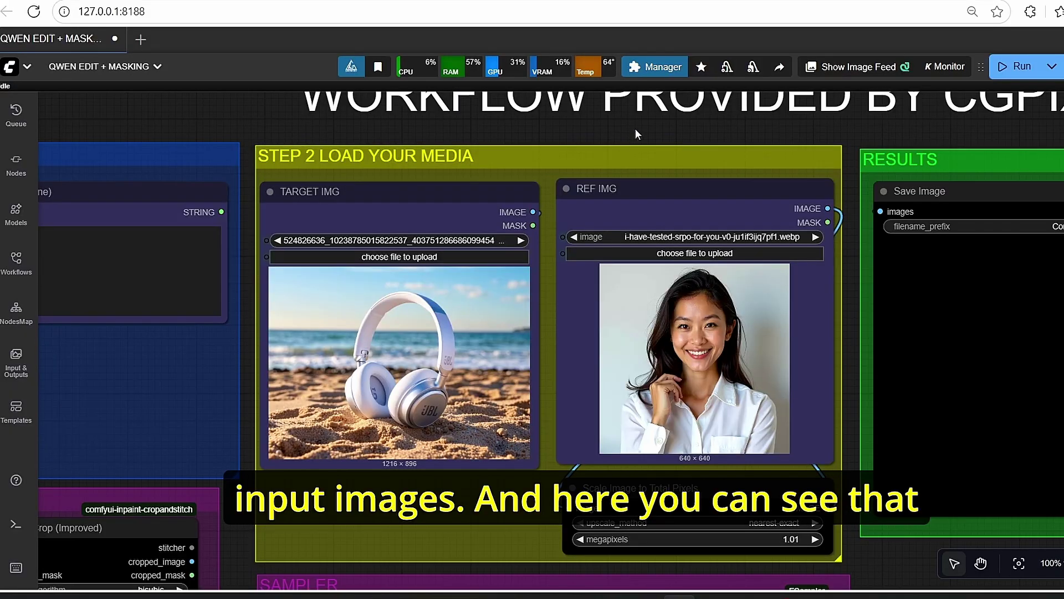
scroll(635, 133, "down", 2)
scroll(635, 133, "up", 1)
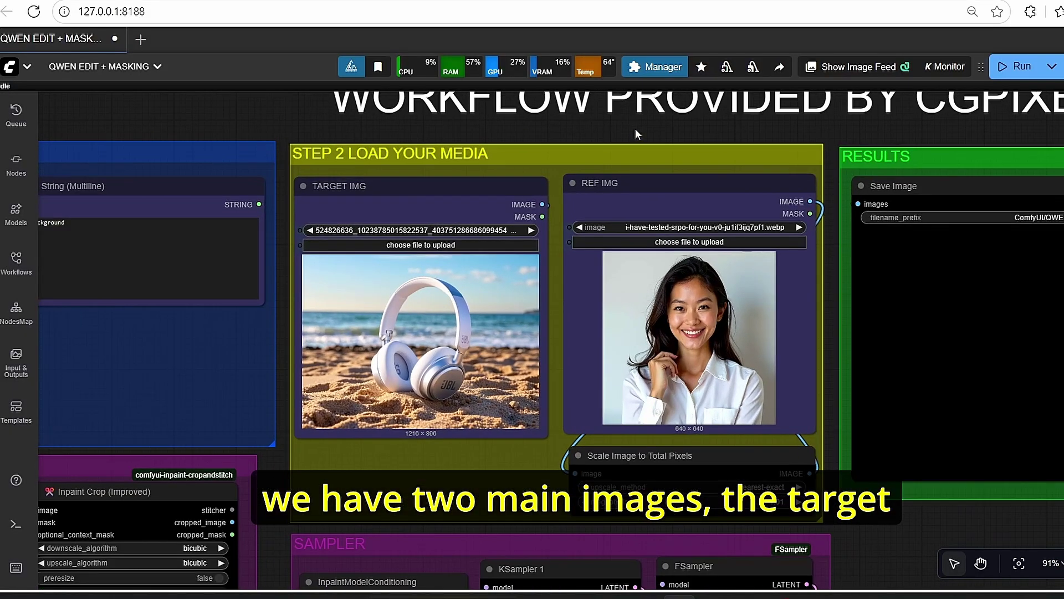
Load the green hair picture cf501a9948f7cd3fcc30ef3ce93e0096 from the downloads folder into the TARGET IMG node.
scroll(430, 233, "up", 1)
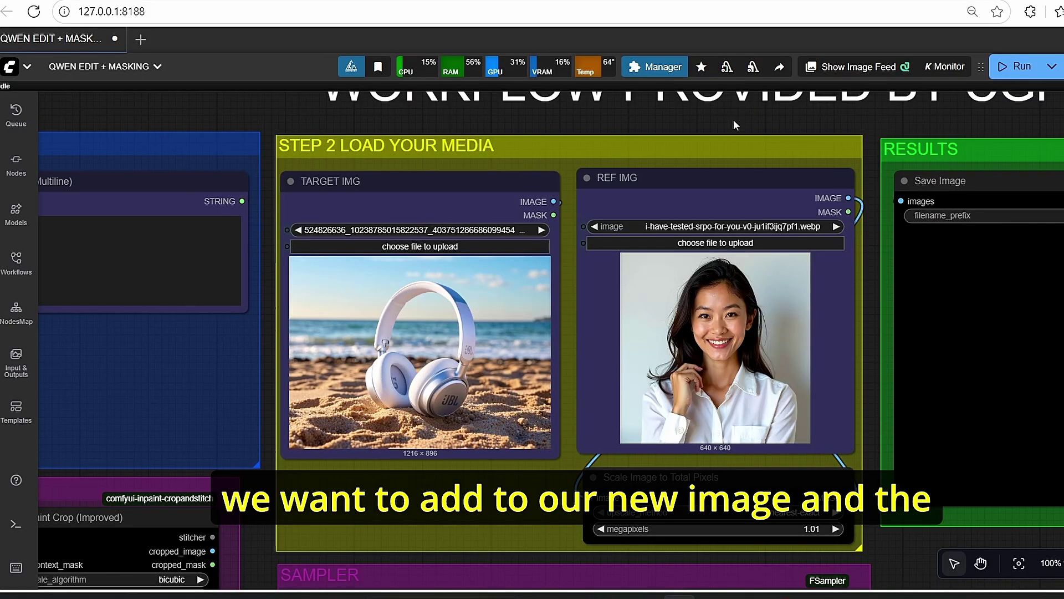
left_click_drag(877, 303, 810, 289)
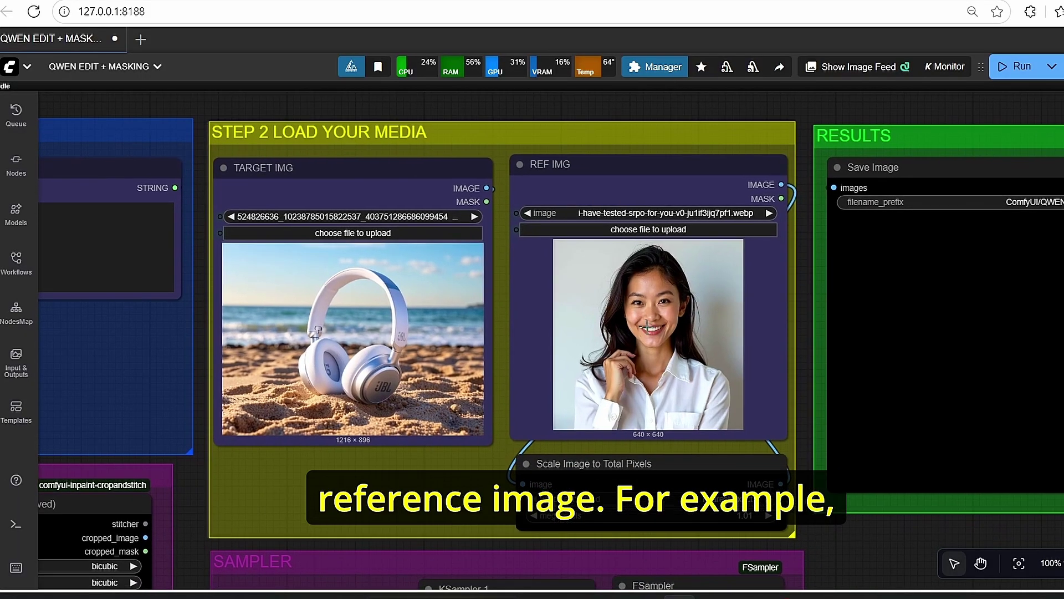
scroll(392, 267, "down", 1)
scroll(756, 290, "up", 2)
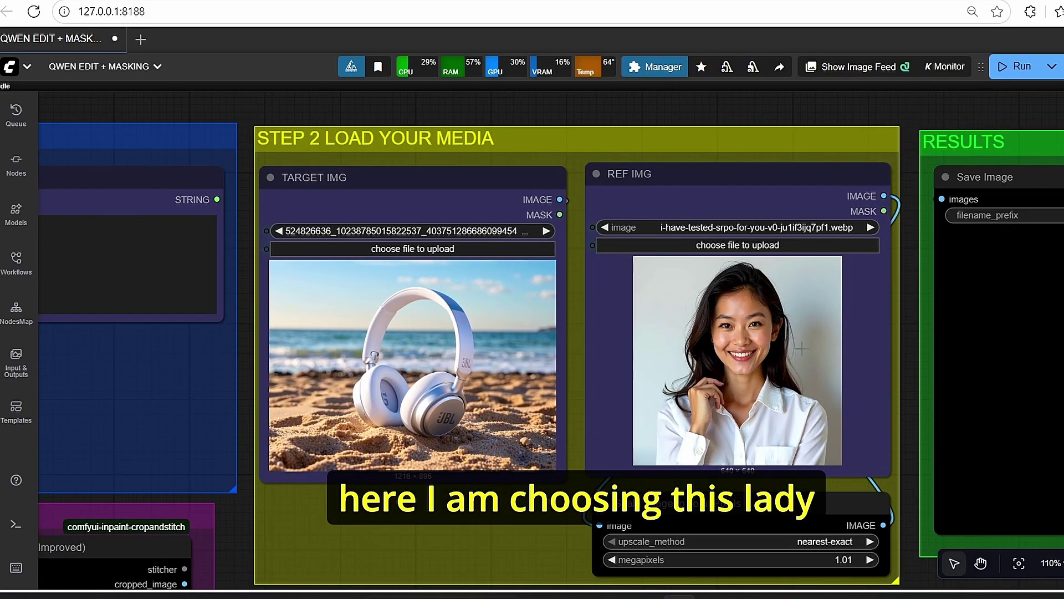
left_click(377, 248)
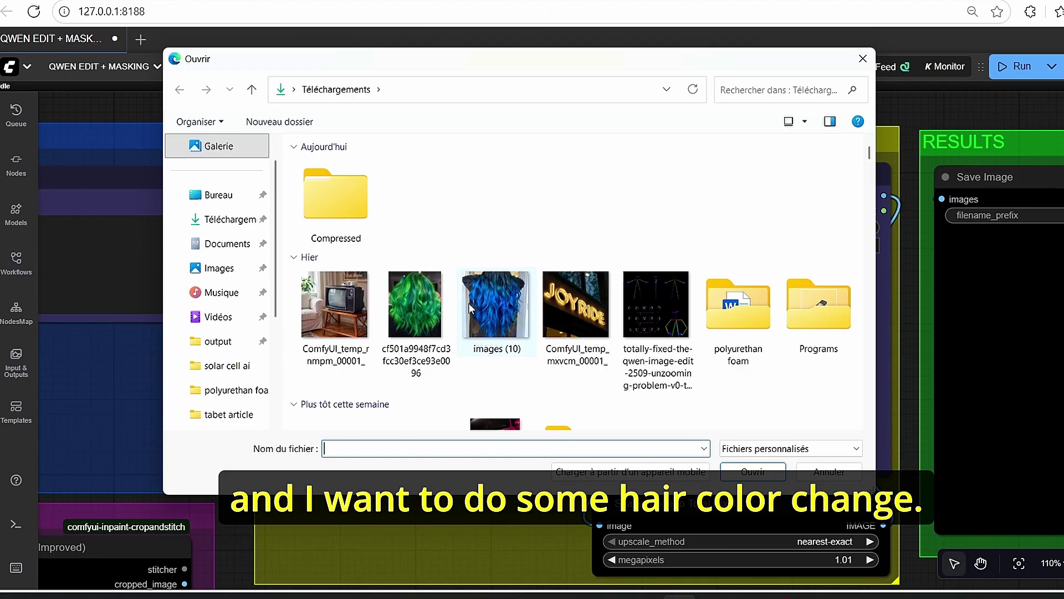
double_click(437, 303)
Compare the hair in the TARGET IMG picture with the woman's portrait in the REF IMG node.
scroll(513, 326, "down", 2)
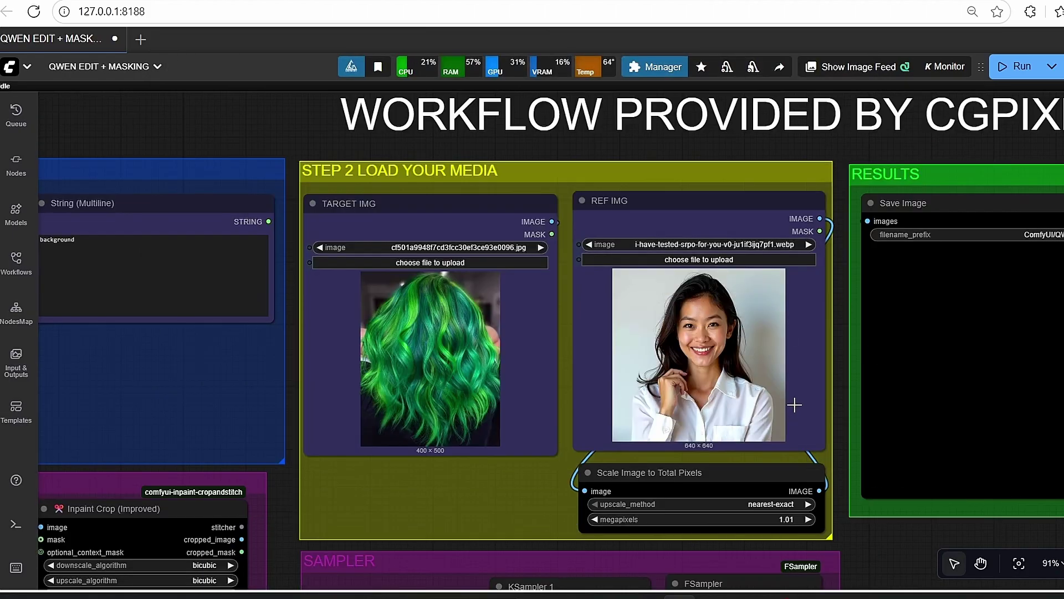
scroll(364, 369, "up", 2)
scroll(462, 394, "up", 3)
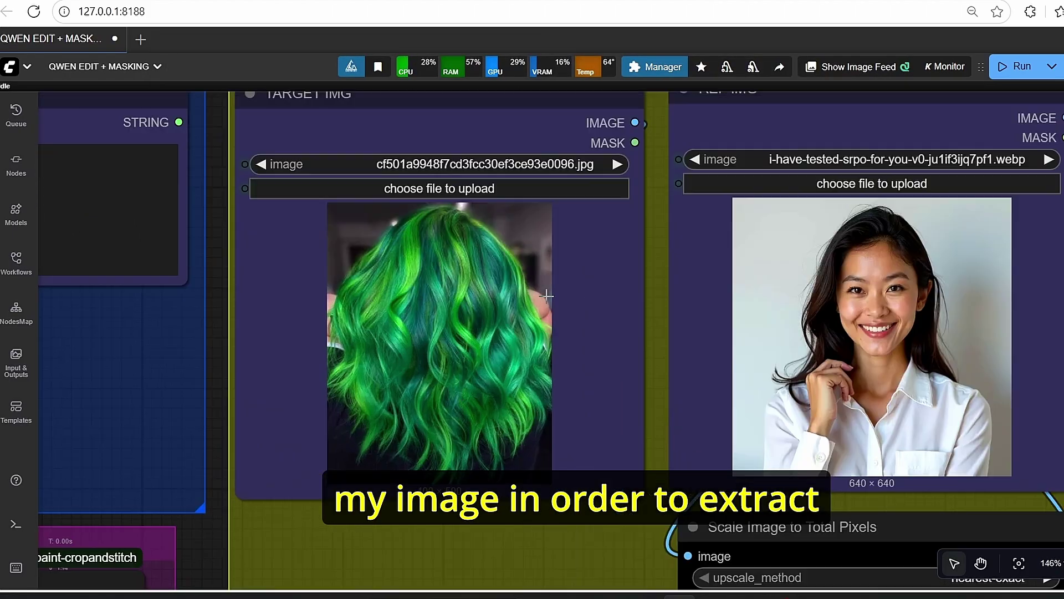
scroll(493, 368, "down", 1)
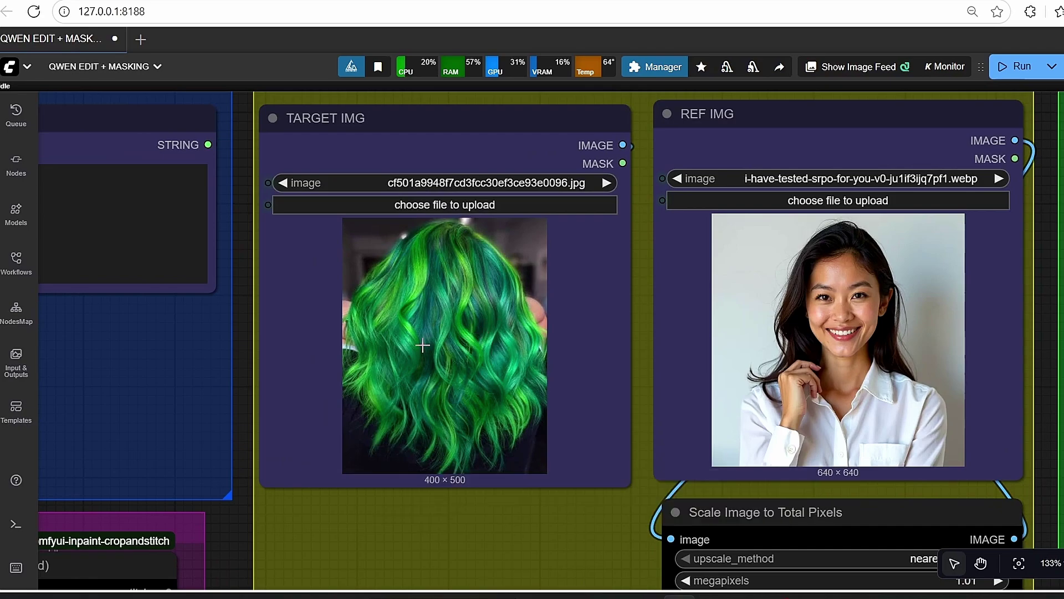
scroll(478, 334, "down", 1)
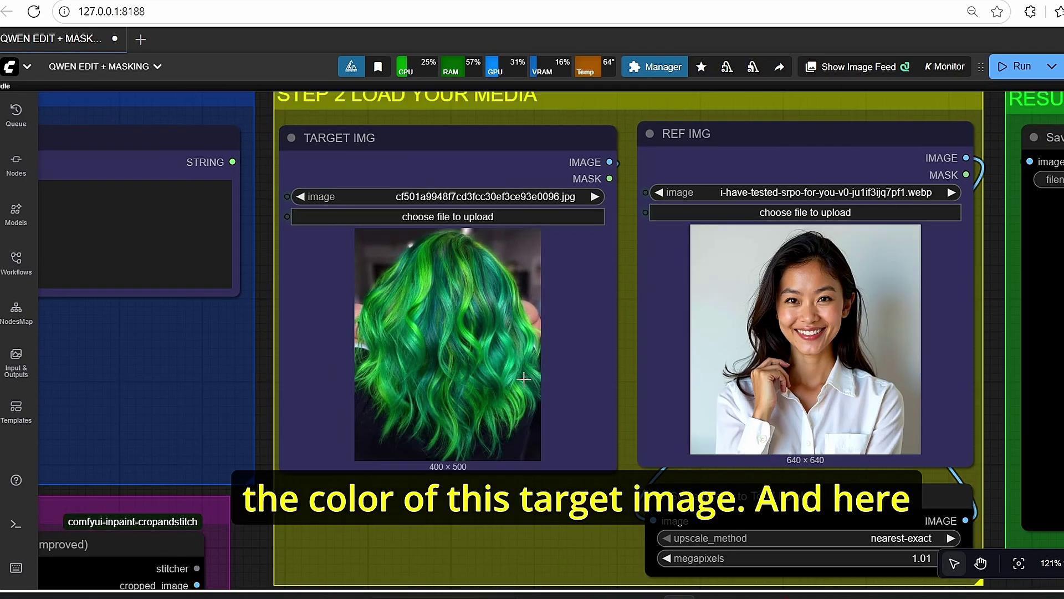
scroll(555, 405, "down", 3)
left_click_drag(793, 303, 676, 269)
scroll(677, 269, "up", 2)
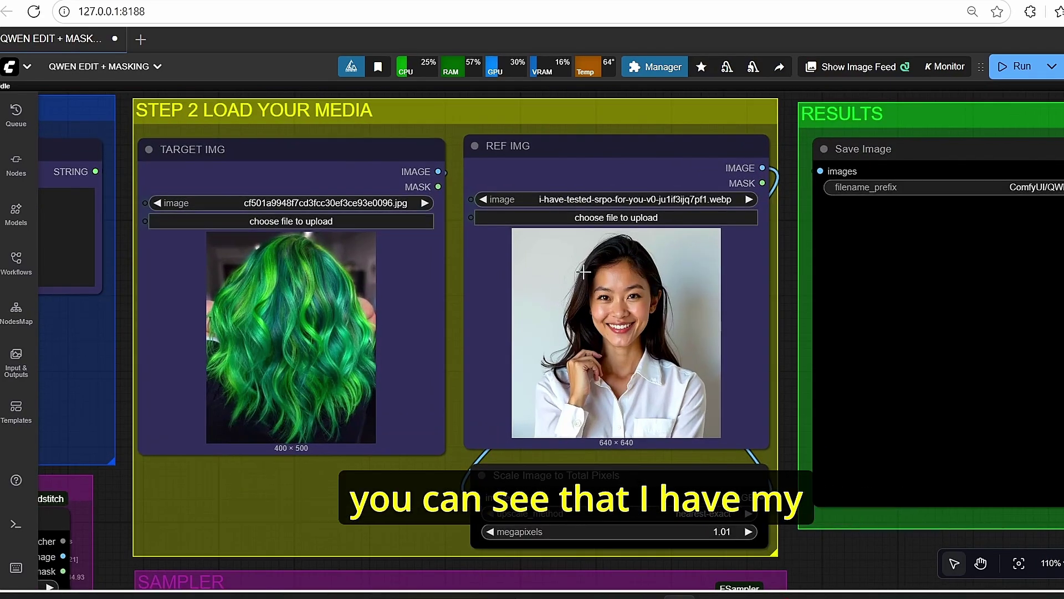
left_click(647, 281)
scroll(665, 333, "down", 3)
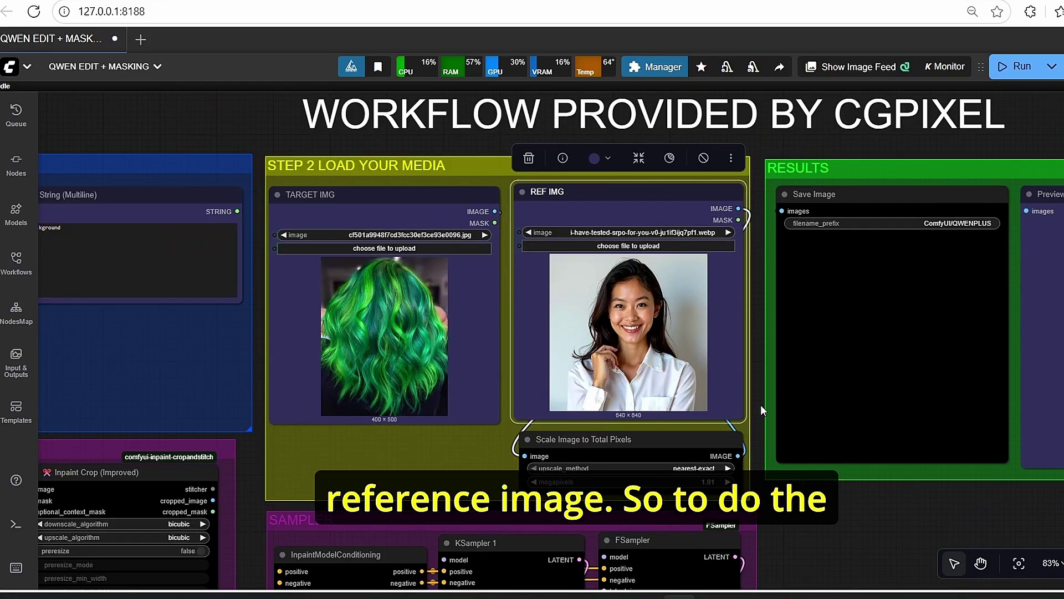
Replace the positive prompt in the Prompt 1 node of the STEP 3 PROMPTING group with "change the hair color".
left_click(814, 532)
scroll(815, 533, "up", 3)
scroll(800, 534, "down", 2)
left_click_drag(56, 94, 646, 170)
scroll(647, 171, "up", 1)
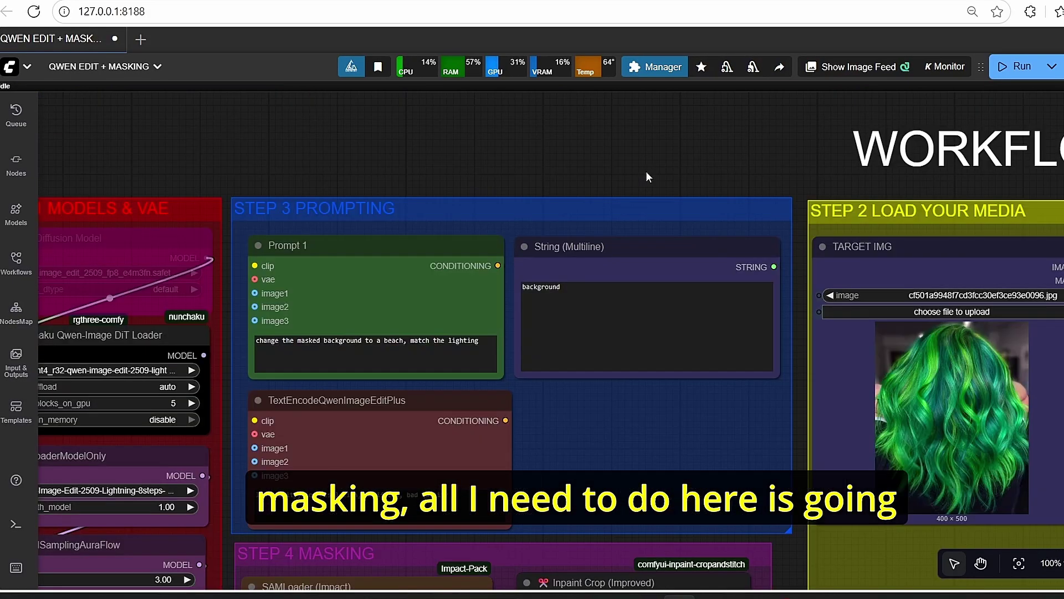
scroll(375, 247, "up", 1)
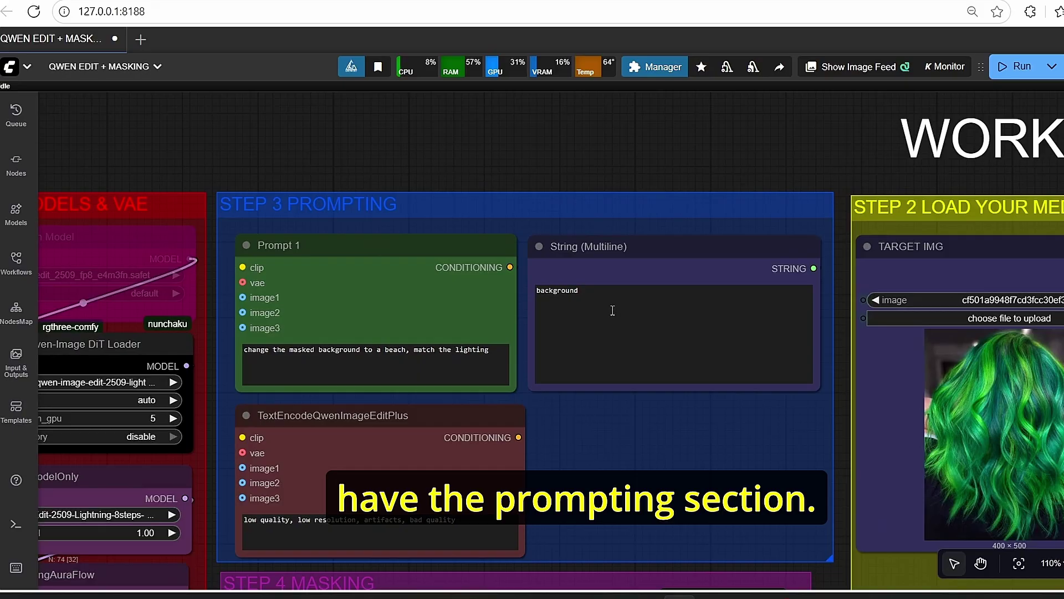
scroll(487, 181, "down", 2)
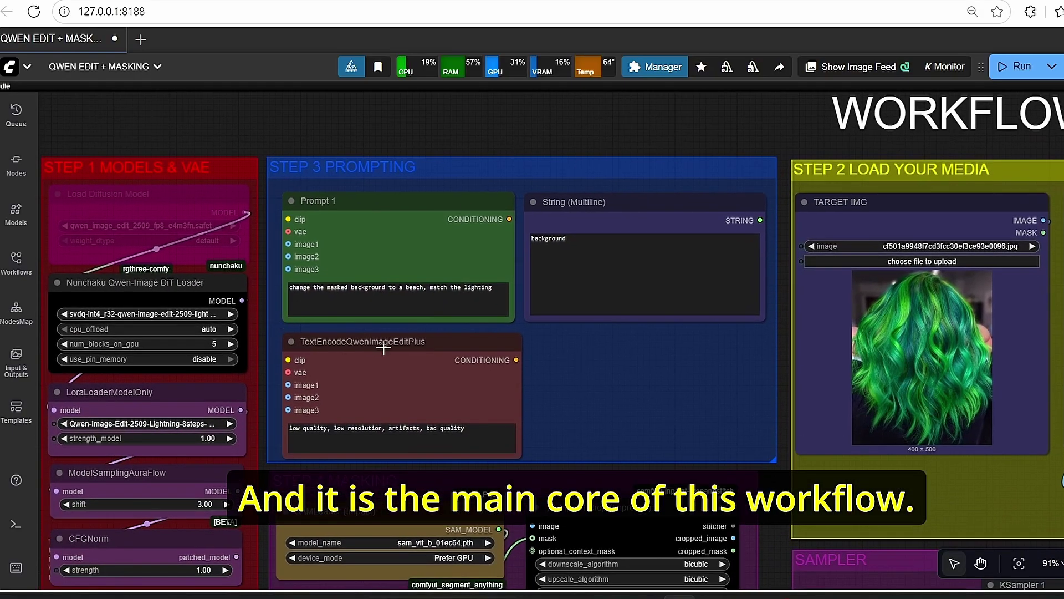
scroll(623, 293, "up", 3)
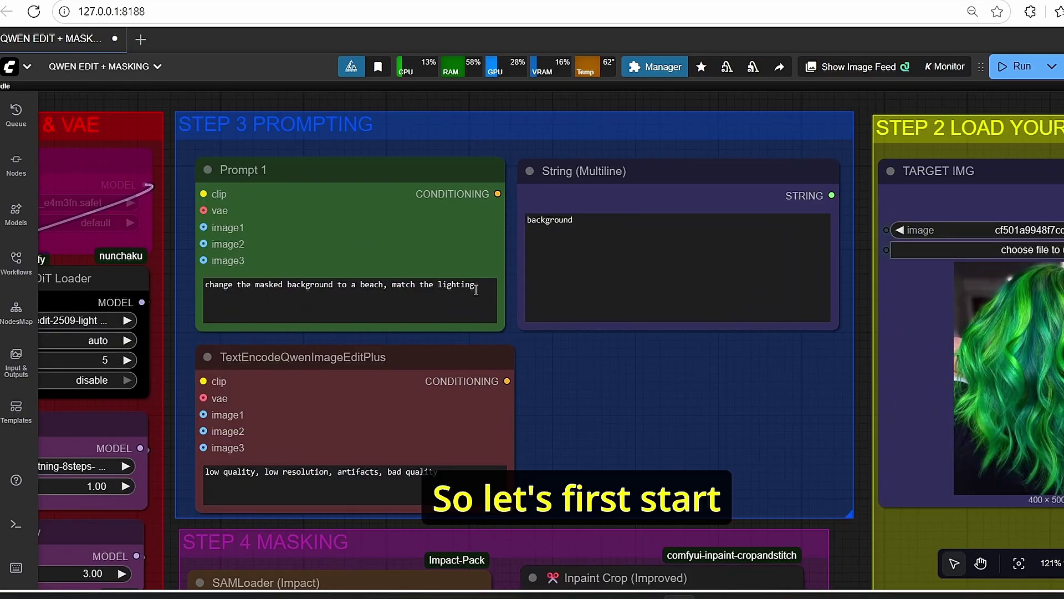
left_click_drag(268, 104, 423, 118)
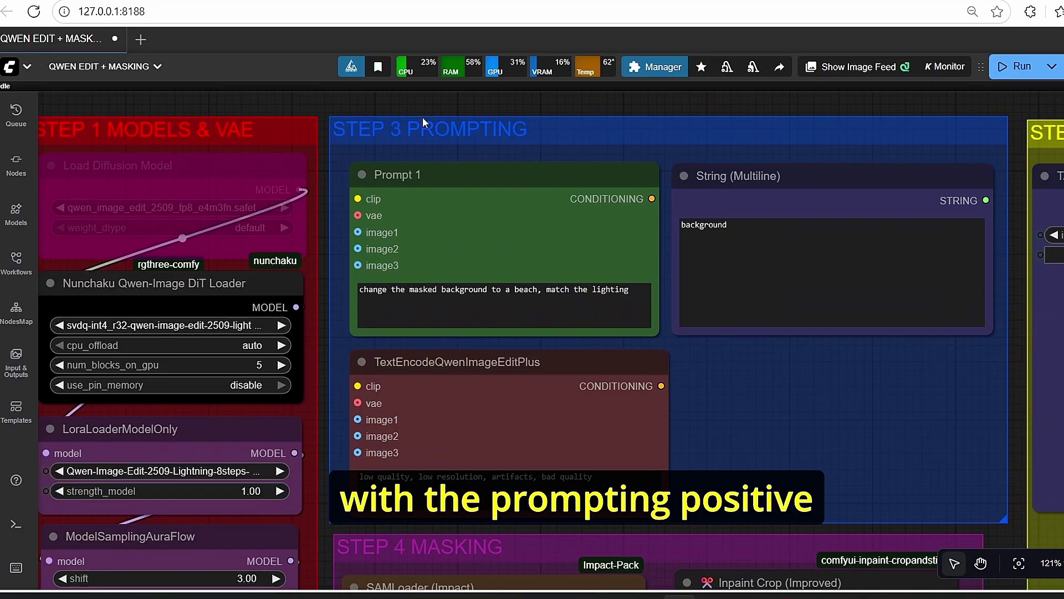
left_click(423, 317)
key("ctrl+a")
type("change the hair color")
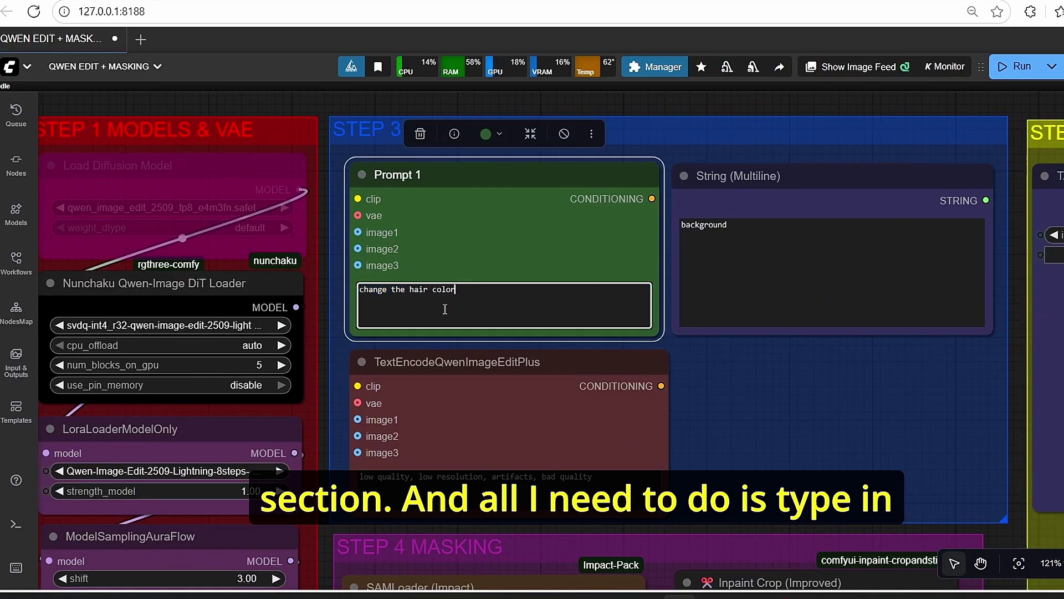
Review the positive prompt in Prompt 1 and the negative prompt in the TextEncodeQwenImageEditPlus node.
left_click(410, 308)
scroll(463, 297, "down", 3)
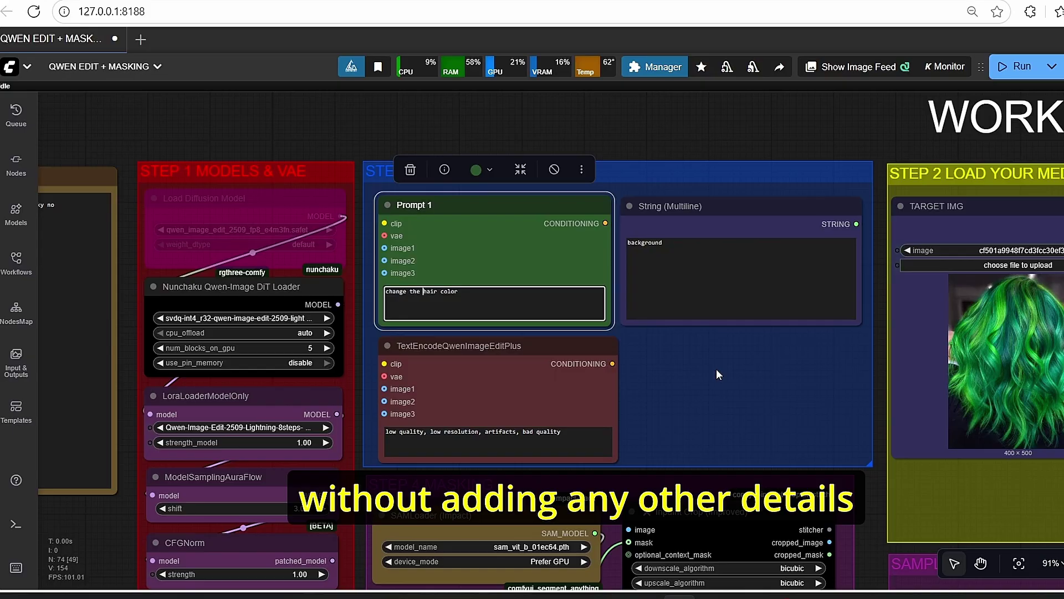
scroll(704, 397, "up", 3)
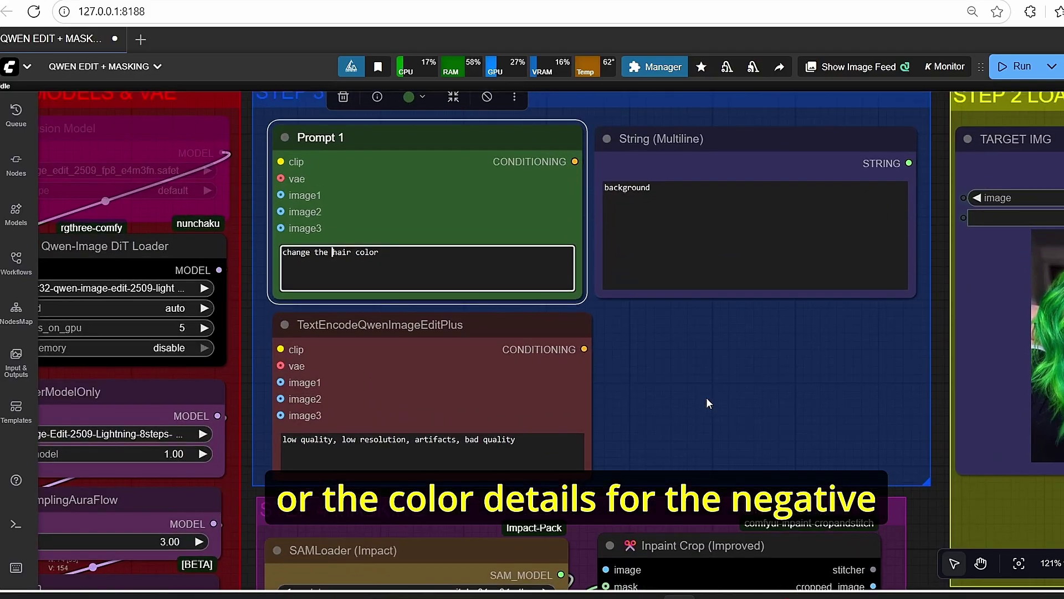
left_click(950, 420)
scroll(245, 337, "up", 3)
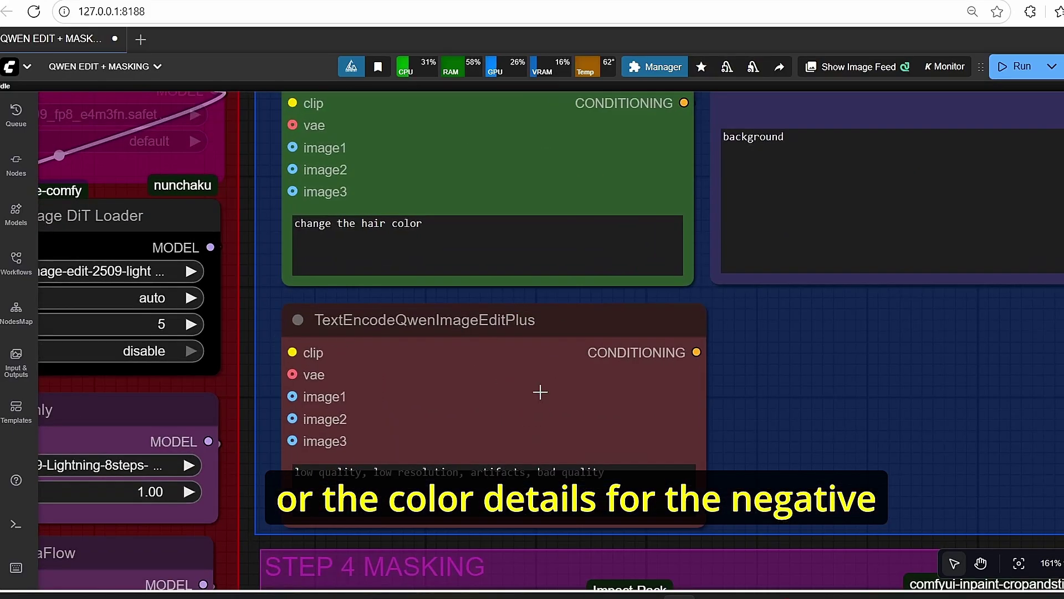
scroll(499, 305, "down", 5)
scroll(582, 309, "up", 6)
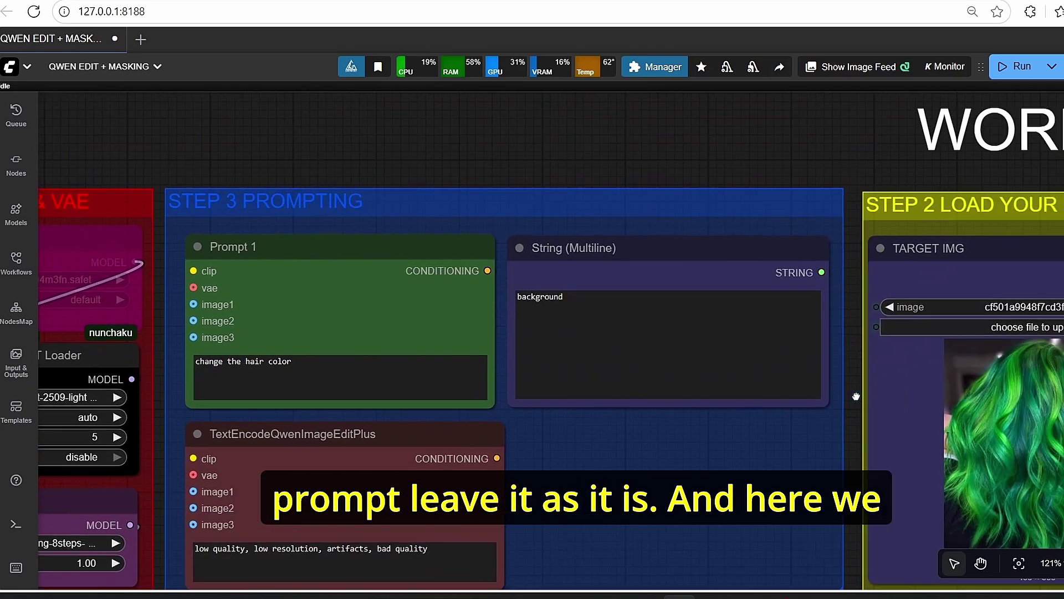
Rename the String (Multiline) node in the STEP 3 PROMPTING group to "masking prompt".
left_click(566, 259)
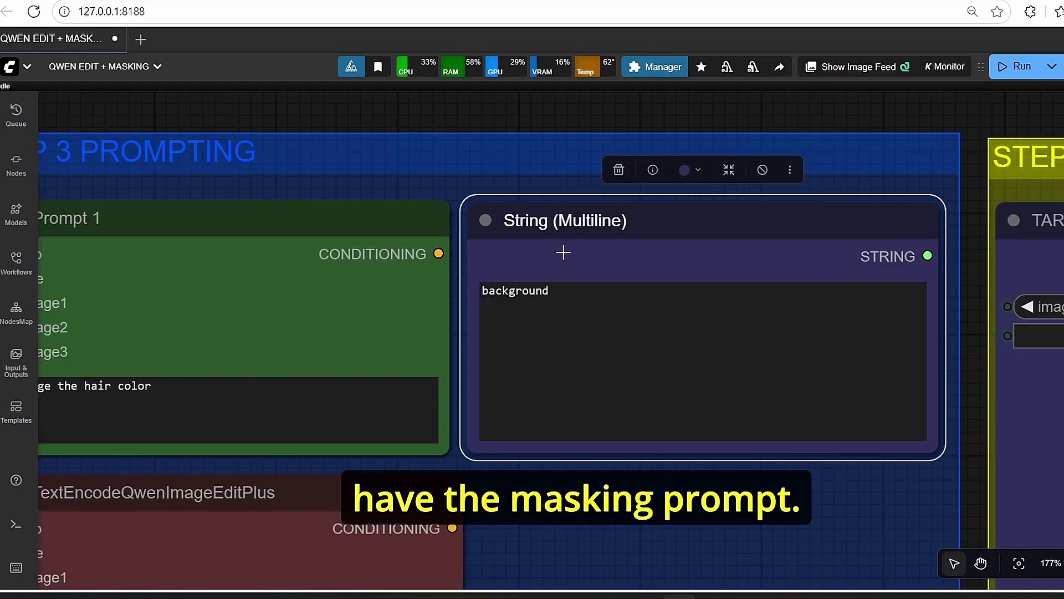
double_click(581, 222)
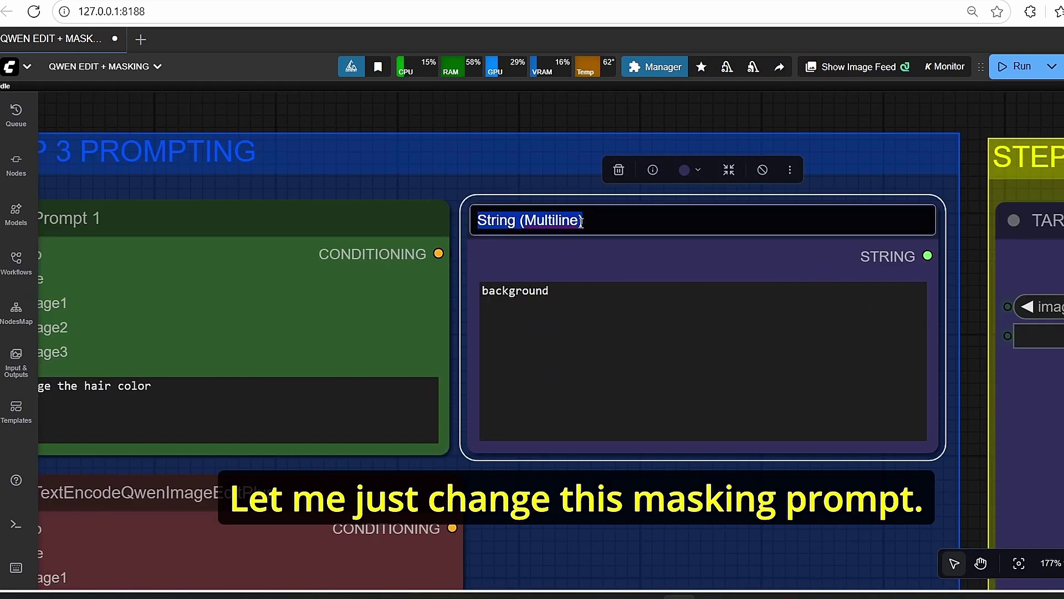
type("masking prompt")
key("Return")
scroll(592, 297, "down", 2)
Check the reference portrait for the area to mask and replace the masking prompt node's text with "hair".
left_click(593, 311)
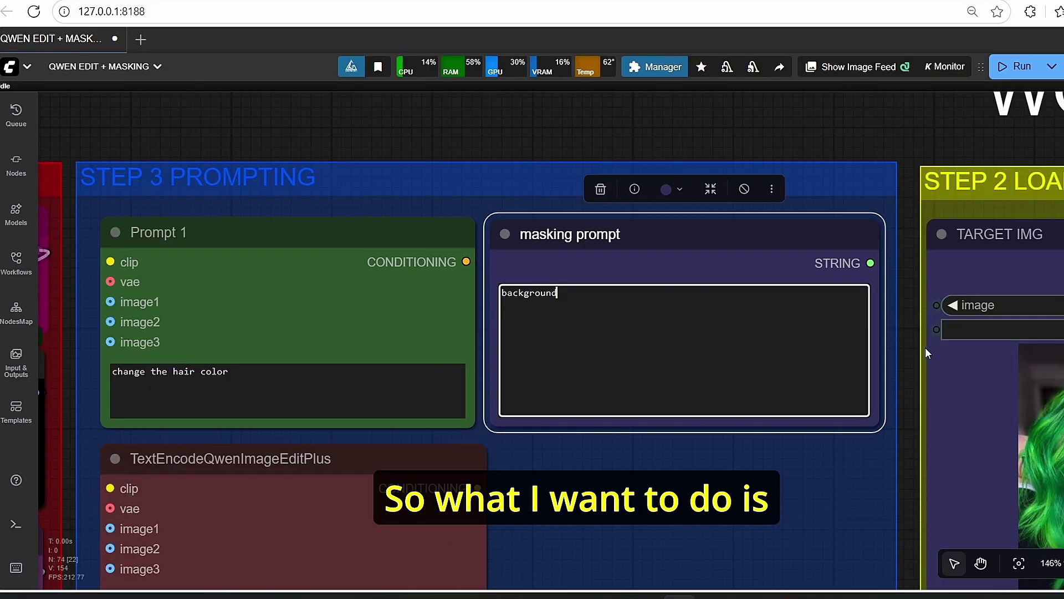
scroll(789, 316, "down", 6)
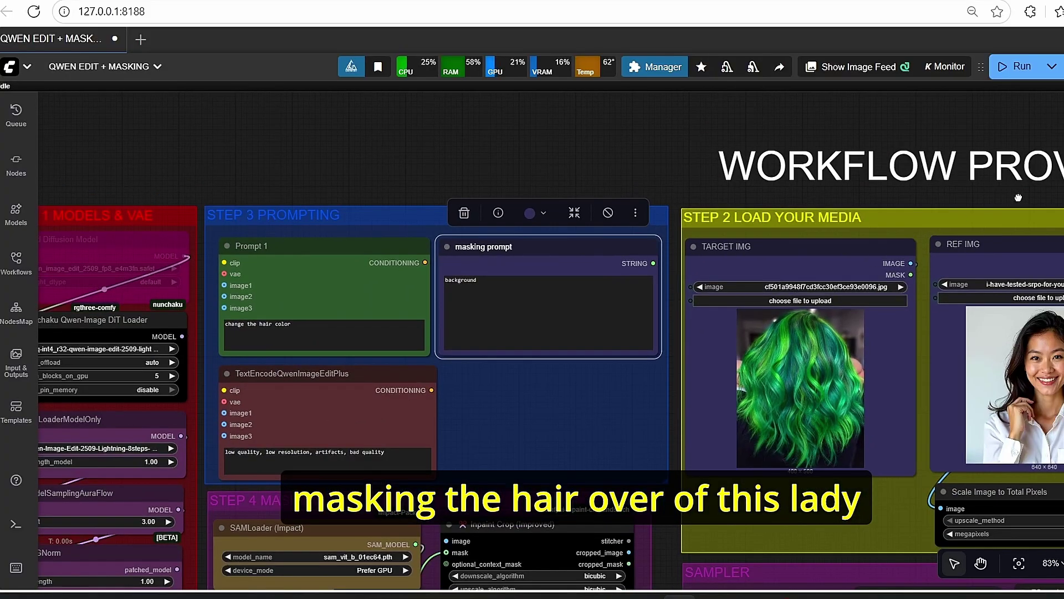
left_click_drag(1019, 198, 770, 161)
scroll(813, 349, "up", 3)
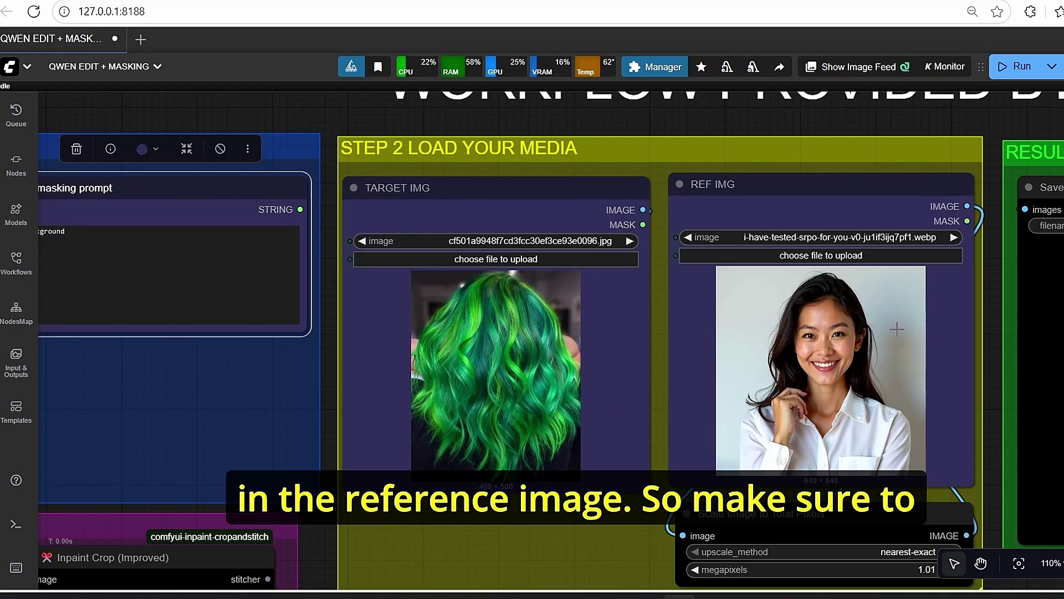
scroll(765, 344, "down", 3)
left_click_drag(426, 348, 589, 366)
scroll(464, 322, "up", 4)
left_click_drag(377, 264, 263, 266)
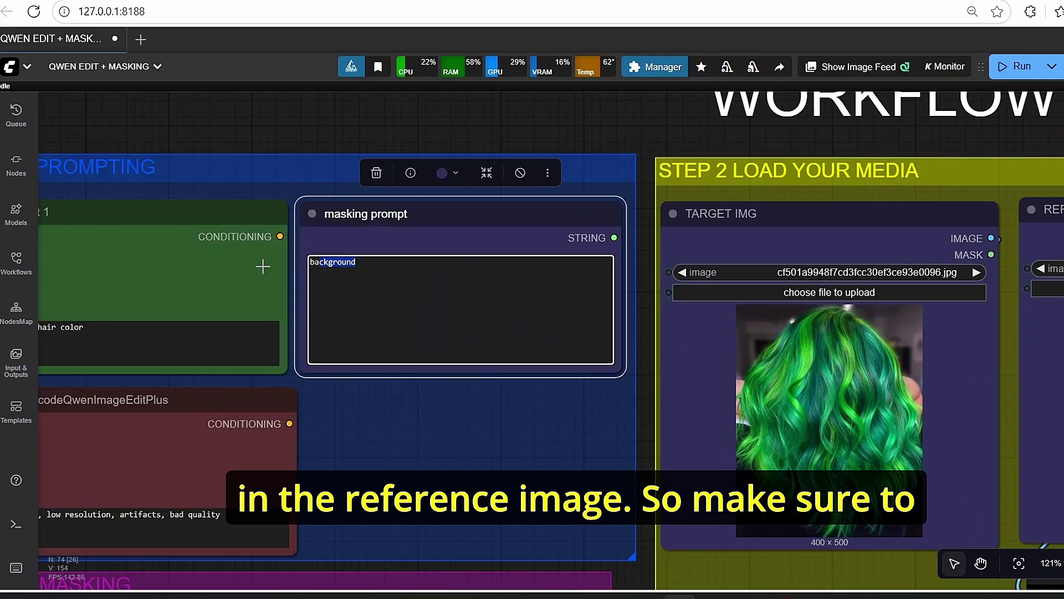
type("ha")
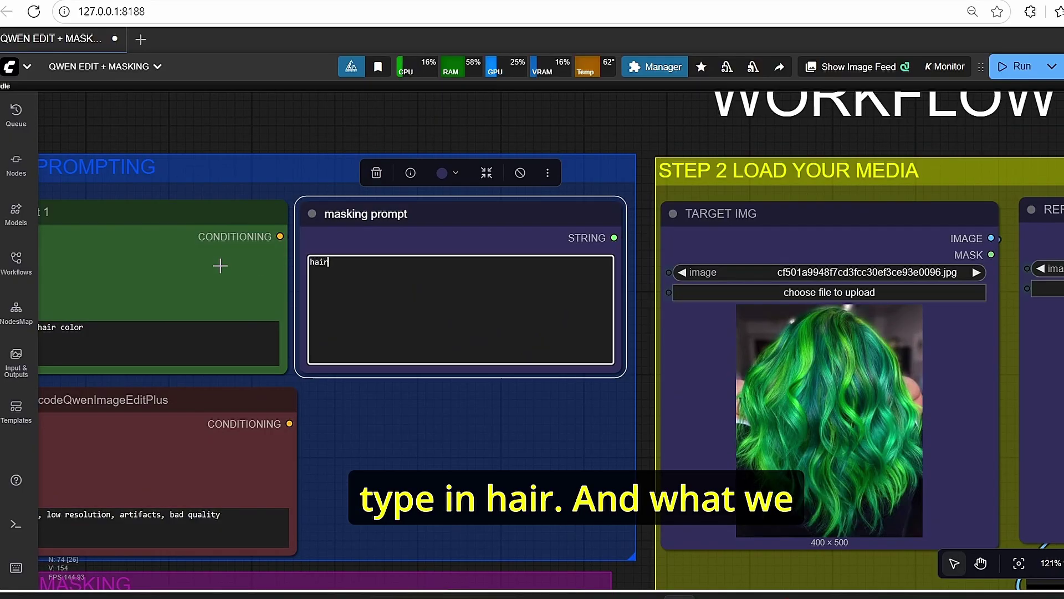
type("ir")
Follow the masking prompt node's connection to the GroundingDinoSAM node in the STEP 4 MASKING group.
scroll(617, 314, "down", 5)
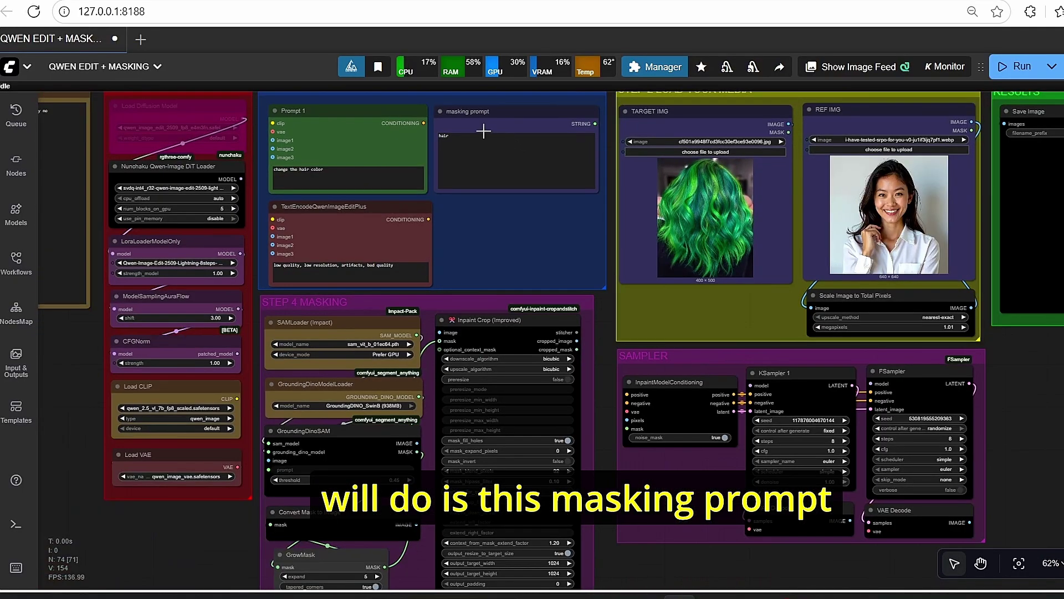
left_click(484, 130)
scroll(586, 278, "down", 1)
left_click_drag(428, 427, 600, 256)
scroll(600, 256, "up", 5)
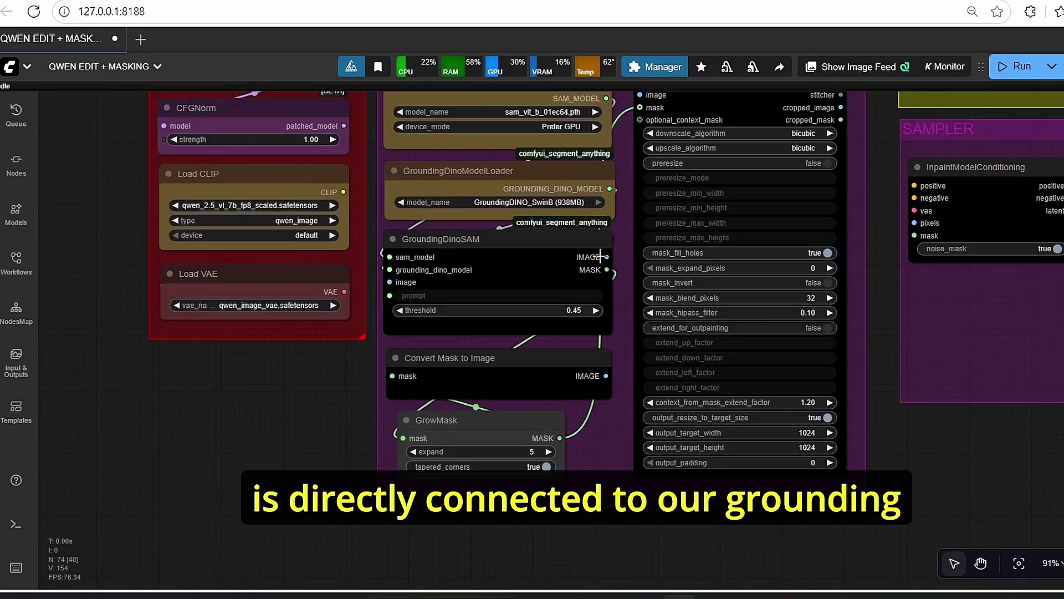
scroll(600, 256, "up", 3)
left_click(427, 266)
scroll(258, 386, "down", 2)
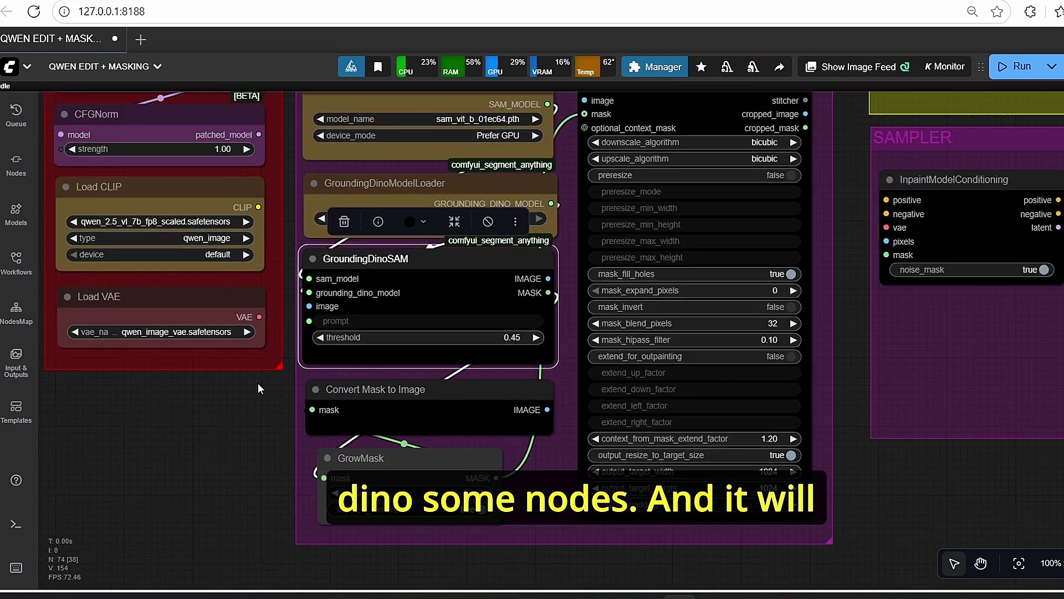
Inspect the models chosen in the SAMLoader (Impact) and GroundingDinoModelLoader nodes of the STEP 4 MASKING group.
left_click_drag(258, 388, 242, 440)
scroll(284, 414, "up", 4)
left_click_drag(255, 202, 261, 288)
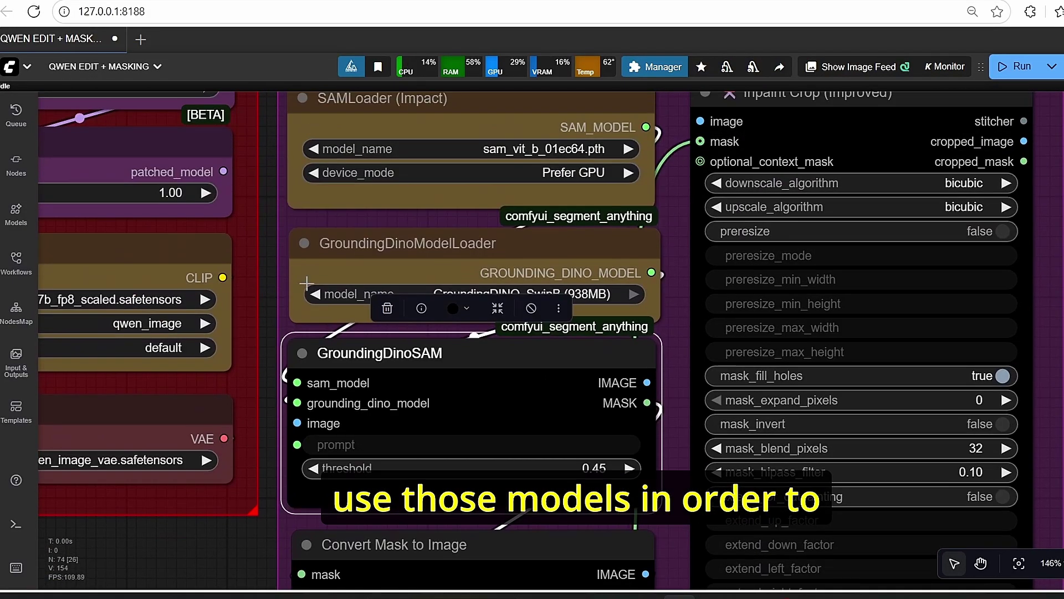
left_click(307, 283)
scroll(400, 288, "down", 2)
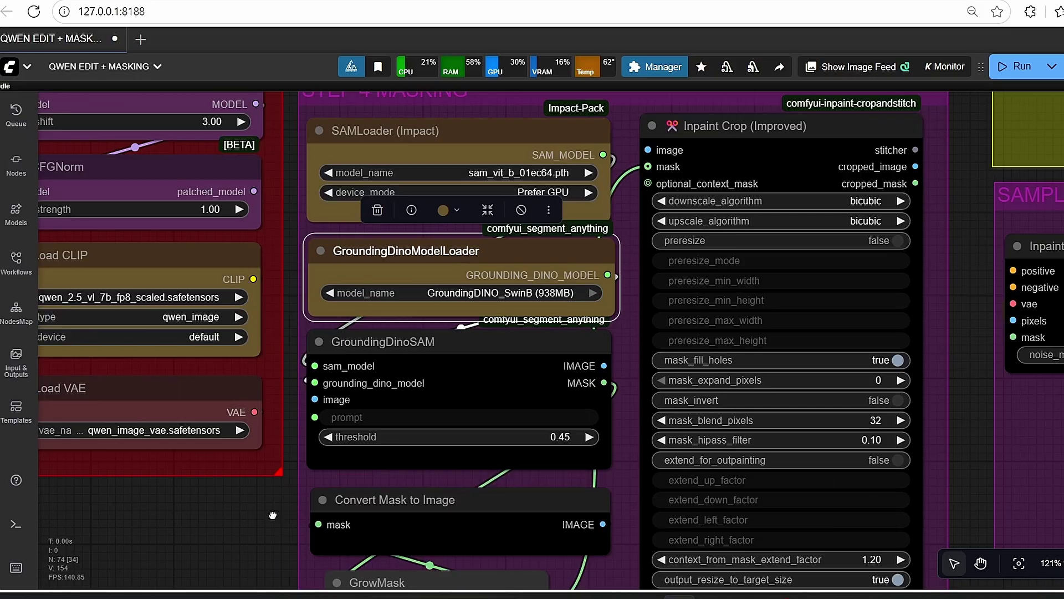
Look over the reference image and the masking group, and examine the GrowMask node's settings and connections.
left_click_drag(273, 515, 198, 339)
scroll(203, 366, "down", 5)
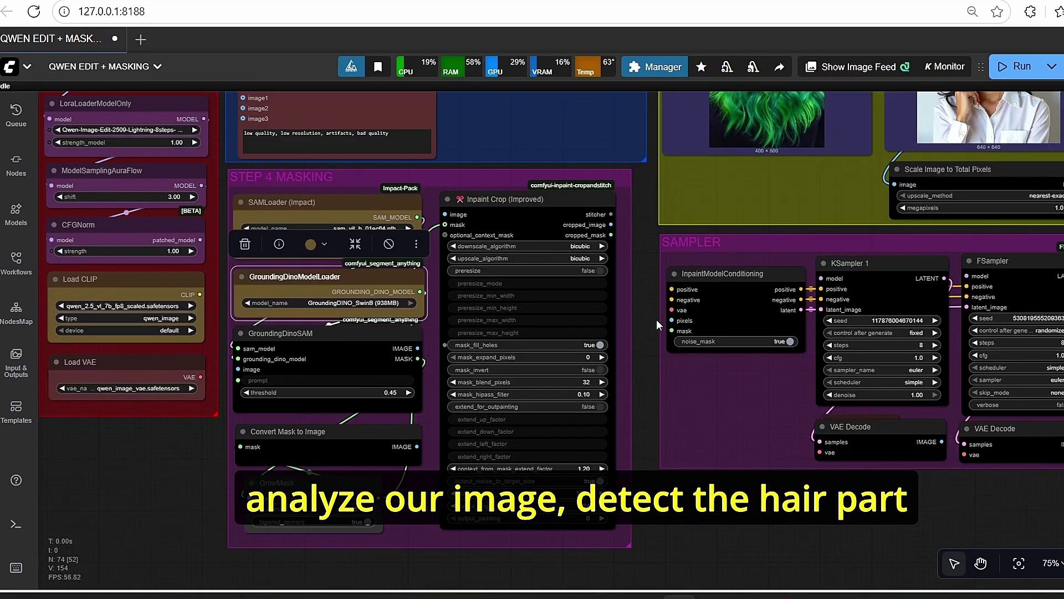
left_click_drag(649, 252, 612, 370)
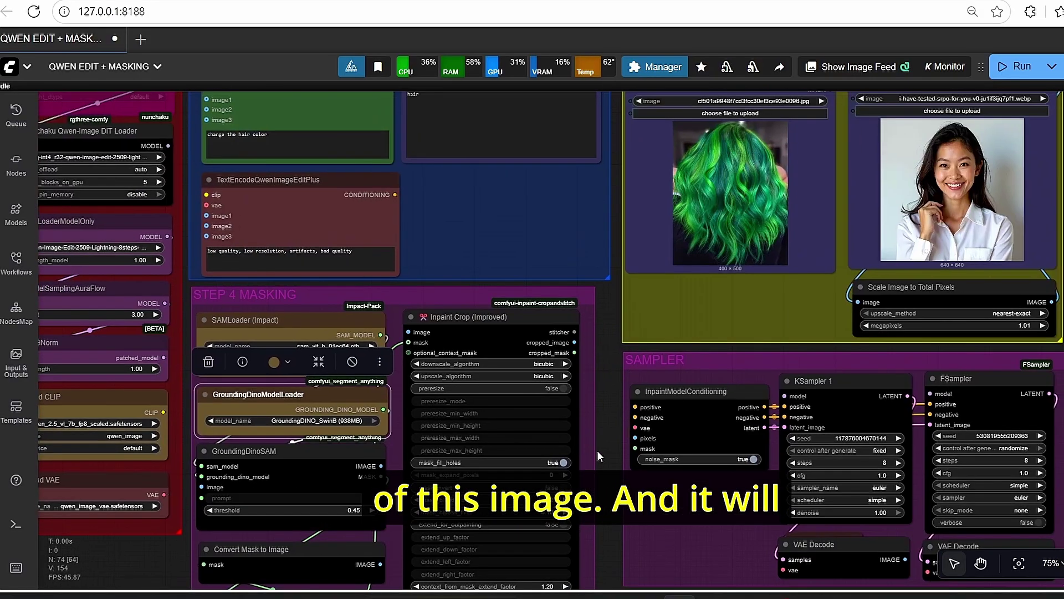
scroll(499, 416, "up", 5)
left_click(530, 399)
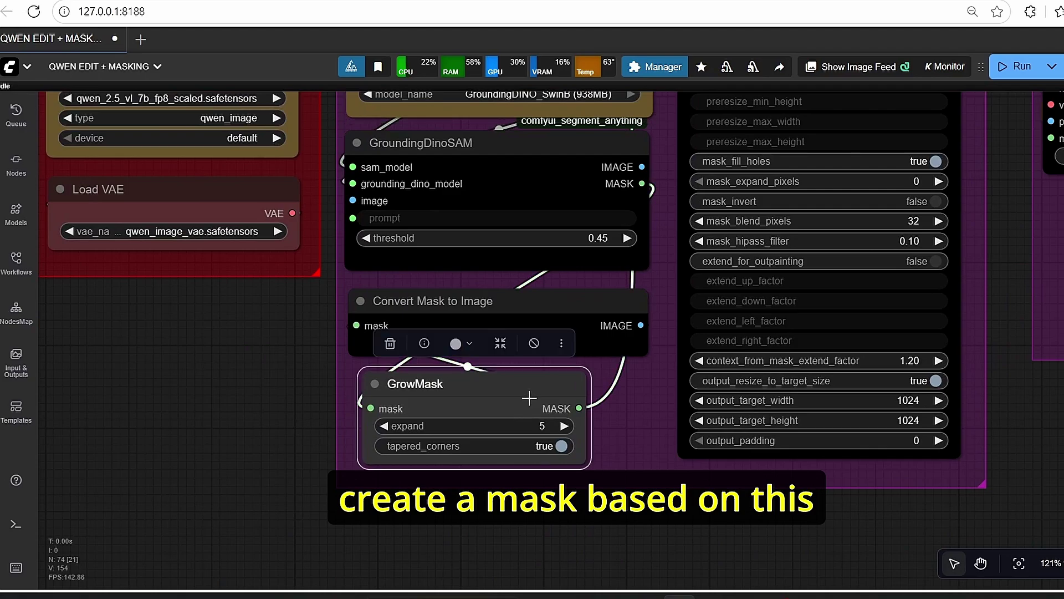
Set the expand value of the GrowMask node to 1.
left_click(537, 421)
type("1")
key("Return")
Look over the Inpaint Crop (Improved) node in the STEP 4 MASKING group and its place before the SAMPLER group.
scroll(629, 495, "down", 5)
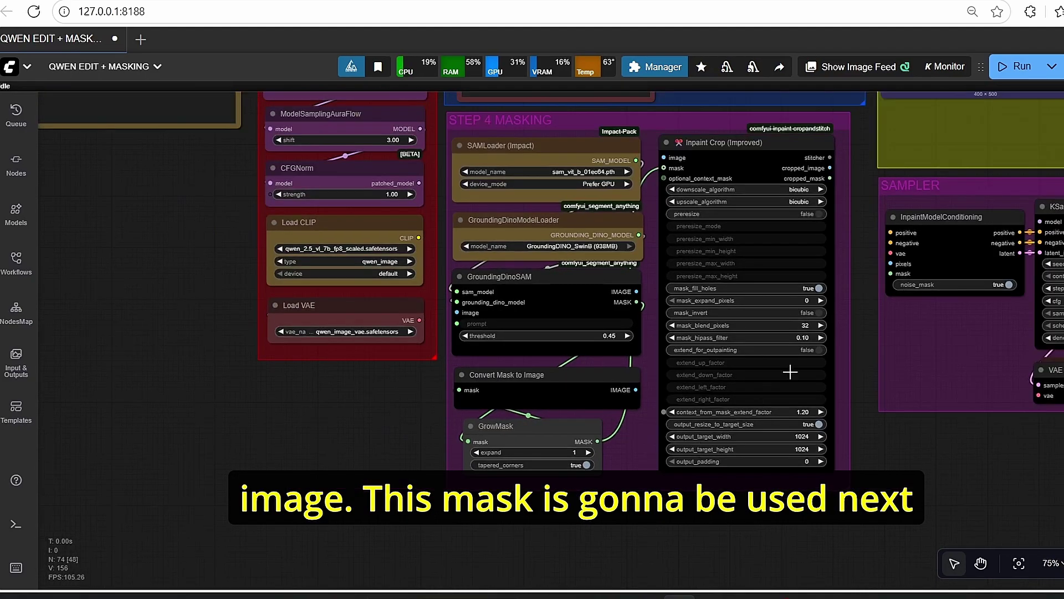
left_click_drag(863, 283, 686, 389)
scroll(686, 388, "up", 3)
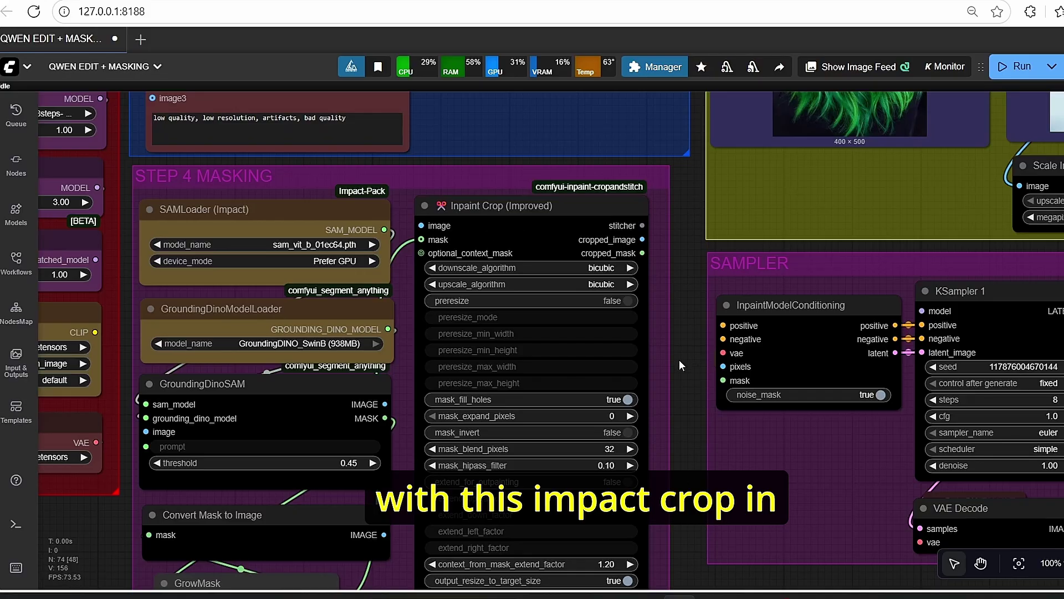
left_click_drag(688, 363, 486, 340)
scroll(486, 341, "down", 2)
left_click_drag(450, 259, 383, 393)
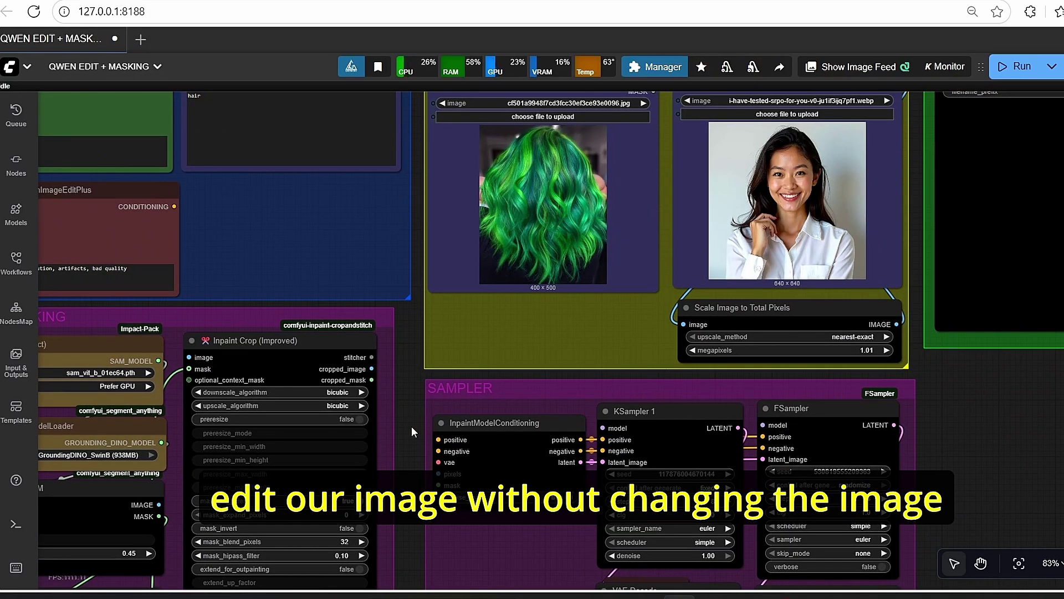
left_click_drag(411, 426, 417, 386)
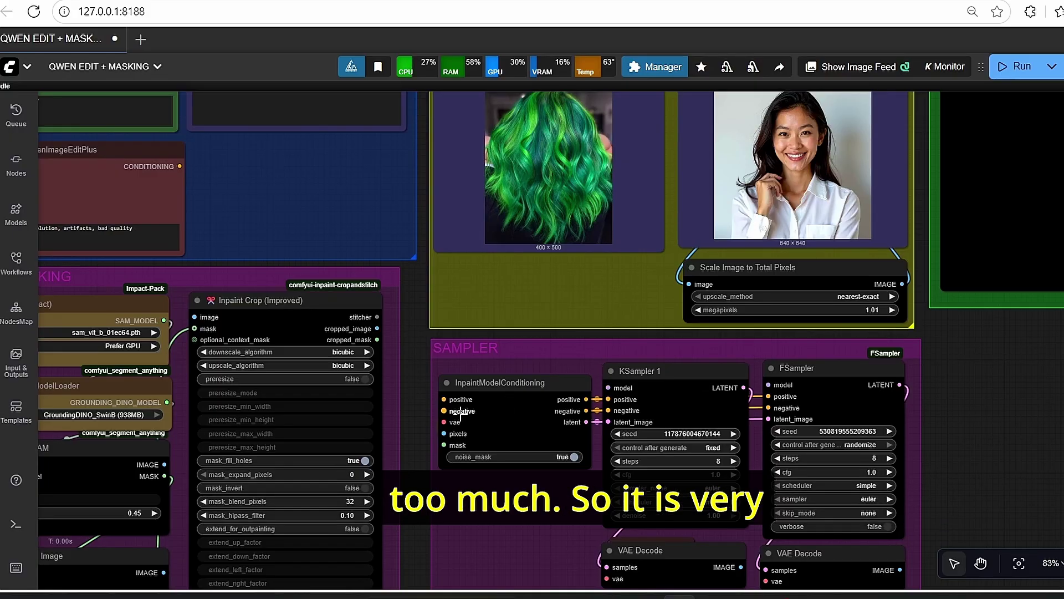
Locate the InpaintModelConditioning node in the SAMPLER group and check its links to the KSampler 1 node.
scroll(461, 416, "up", 4)
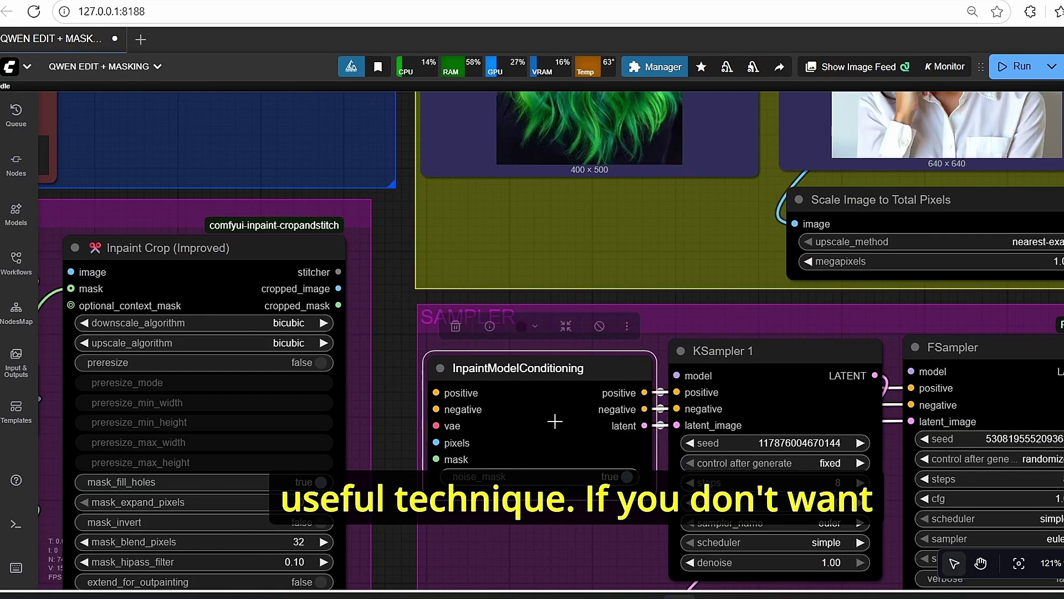
left_click(555, 421)
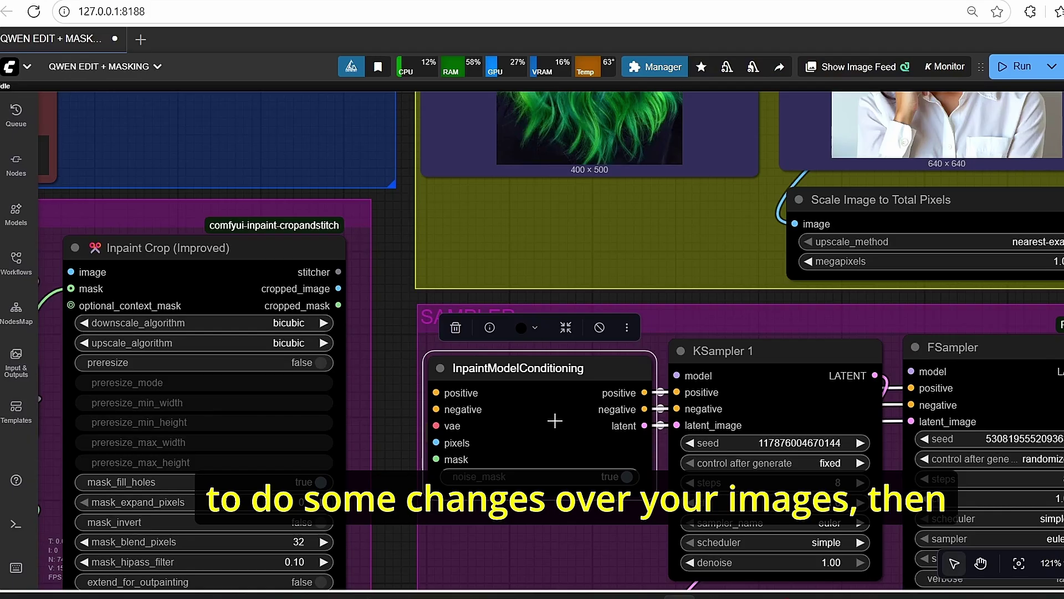
scroll(1062, 319, "down", 2)
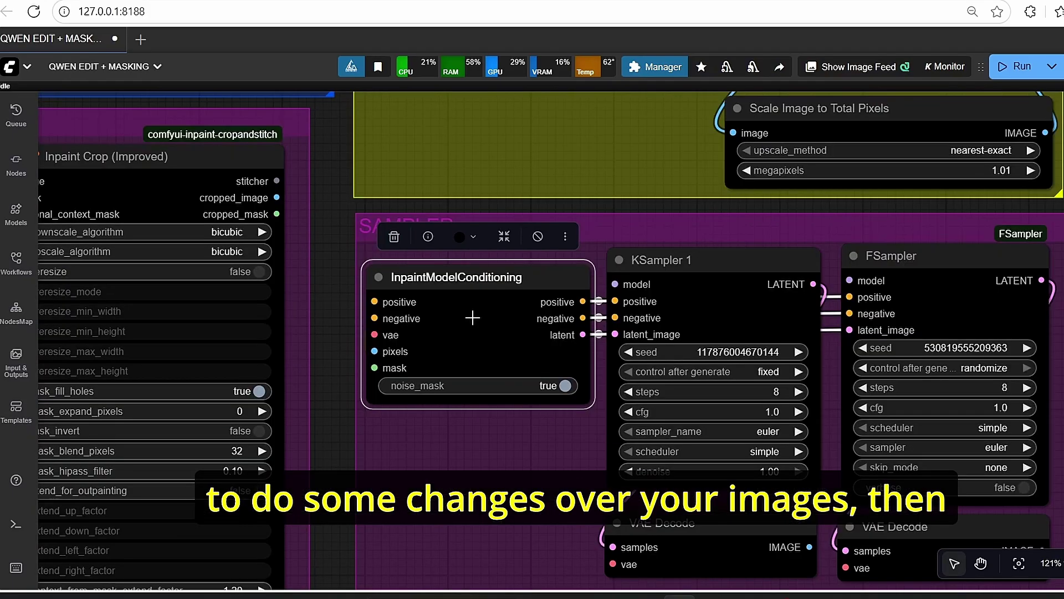
left_click(325, 278)
scroll(328, 279, "down", 3)
scroll(330, 285, "up", 4)
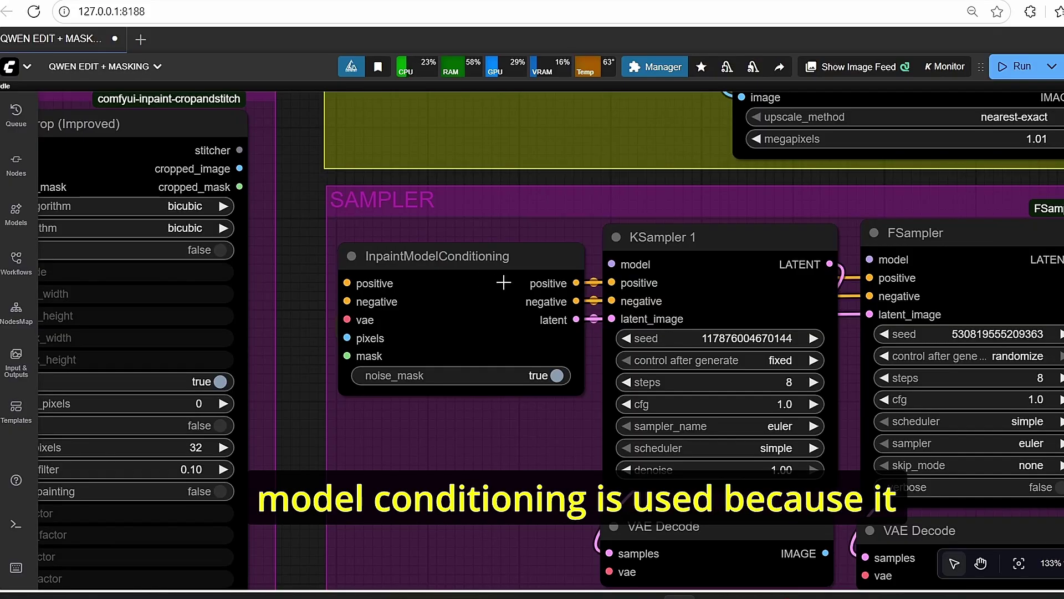
left_click(499, 319)
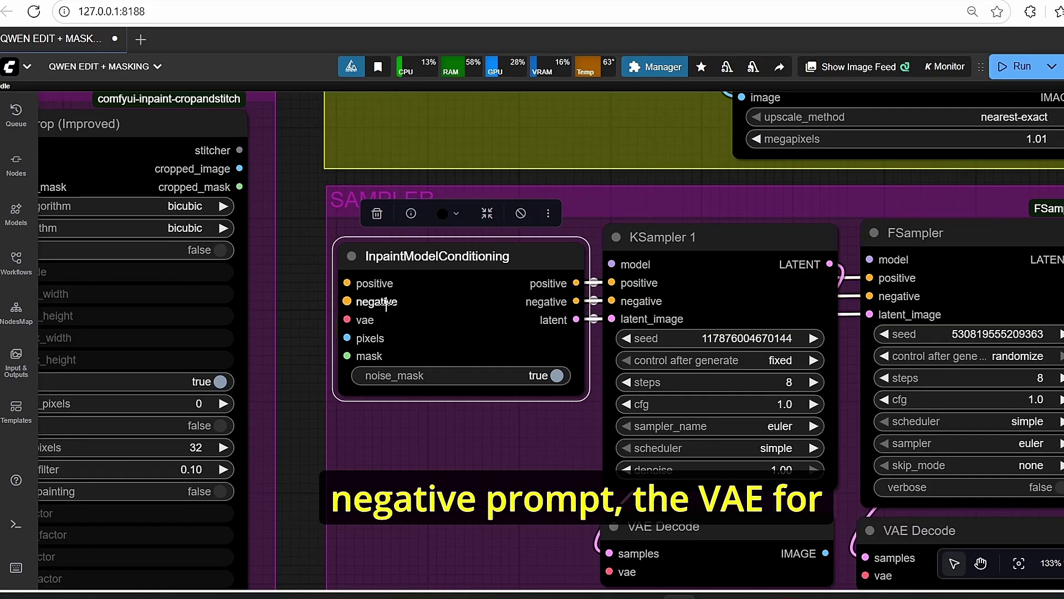
Examine the positive, negative, vae, pixels and mask inputs of the InpaintModelConditioning node.
left_click_drag(285, 370, 418, 313)
scroll(418, 314, "up", 1)
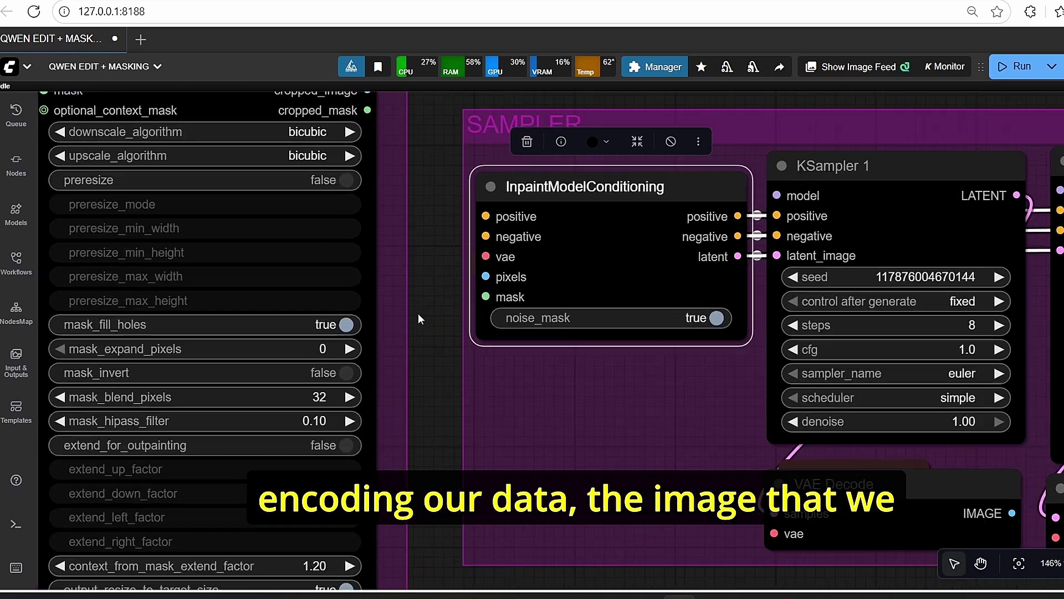
left_click_drag(440, 394, 412, 381)
scroll(521, 280, "up", 3)
scroll(479, 273, "down", 8)
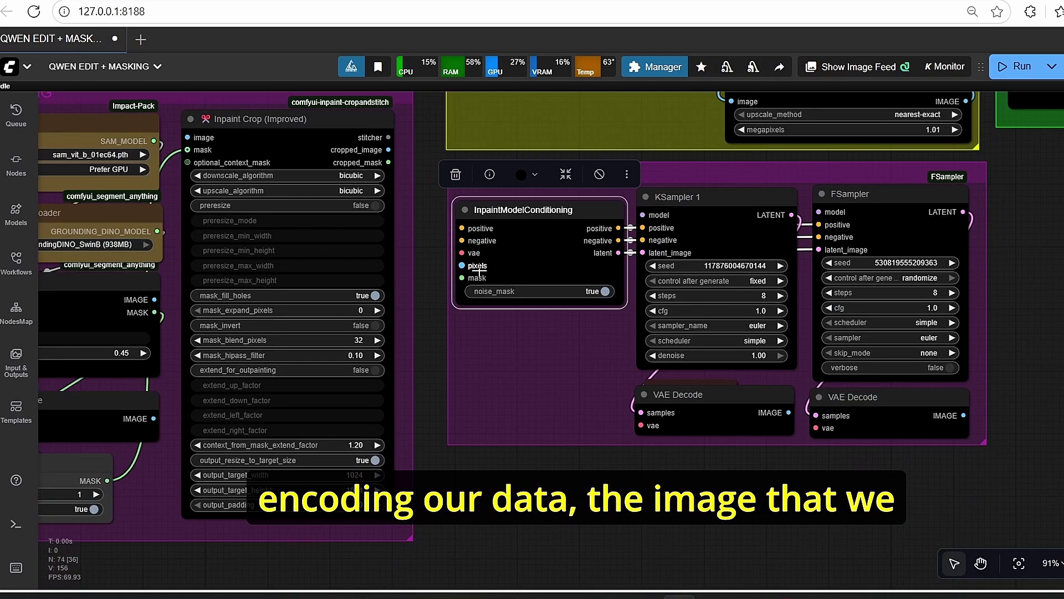
scroll(479, 271, "up", 3)
scroll(713, 275, "down", 3)
scroll(426, 277, "up", 5)
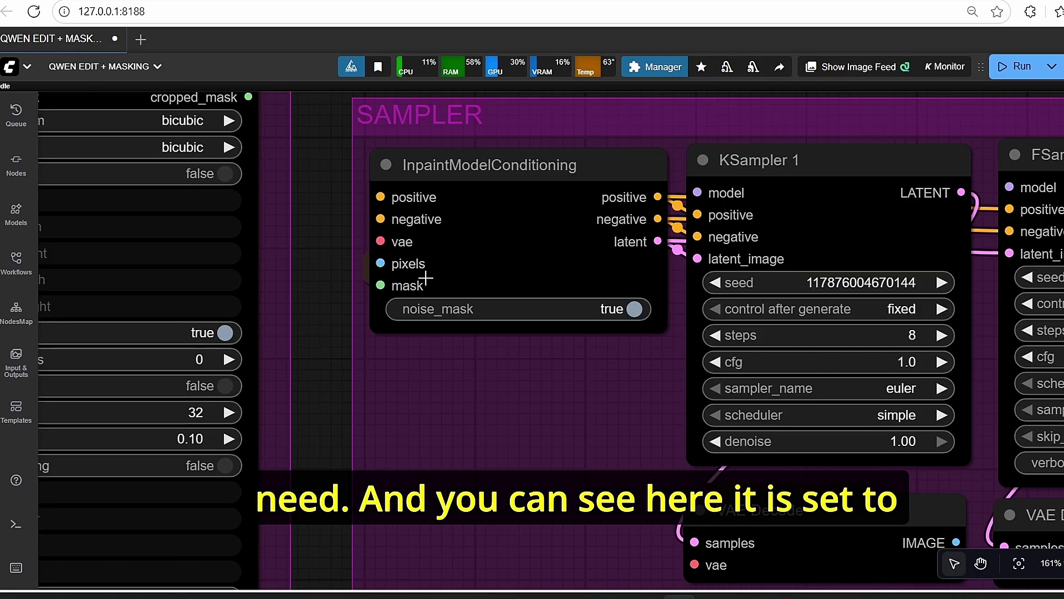
scroll(388, 274, "down", 1)
scroll(366, 266, "down", 1)
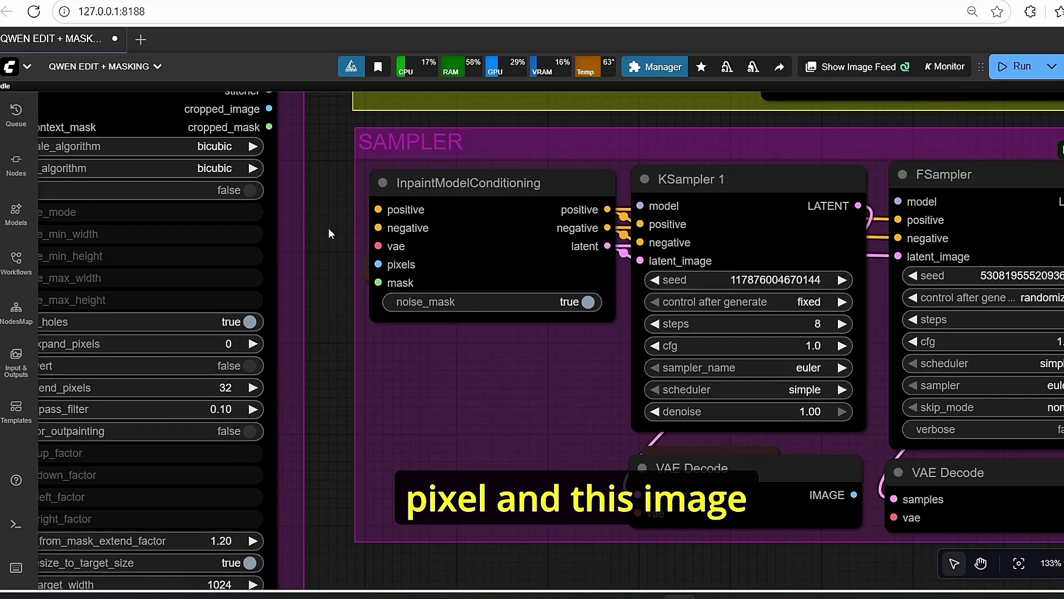
Compare the Inpaint Crop (Improved) outputs and the GroundingDINO mask nodes with the InpaintModelConditioning node's pixels and mask inputs.
left_click_drag(328, 233, 521, 400)
left_click(317, 222)
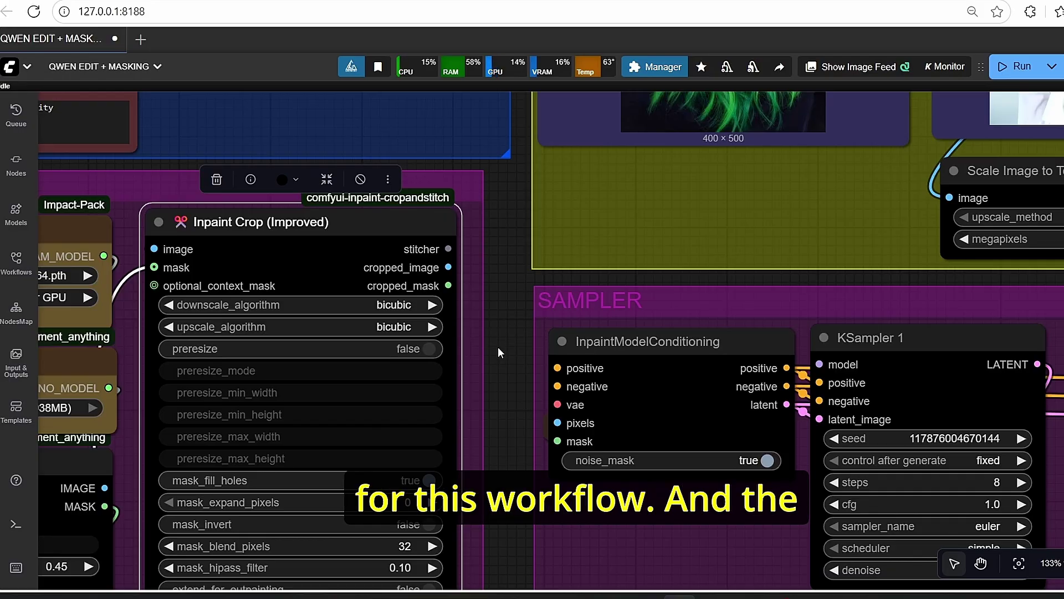
left_click_drag(502, 386, 393, 300)
left_click(547, 333)
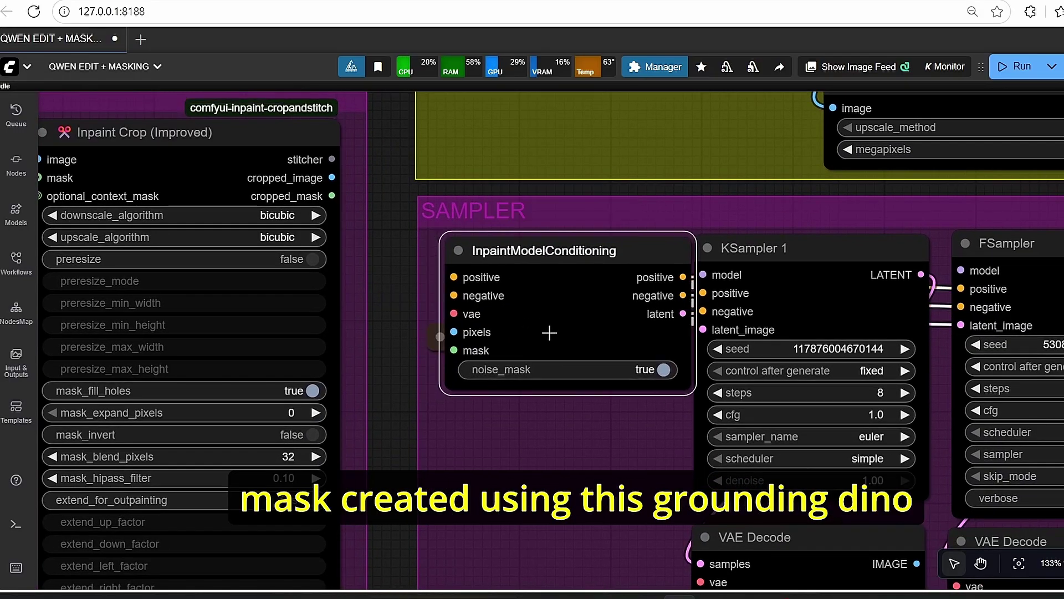
scroll(470, 396, "down", 3)
left_click_drag(398, 412, 644, 367)
scroll(817, 311, "down", 1)
scroll(700, 325, "up", 4)
left_click_drag(753, 319, 737, 322)
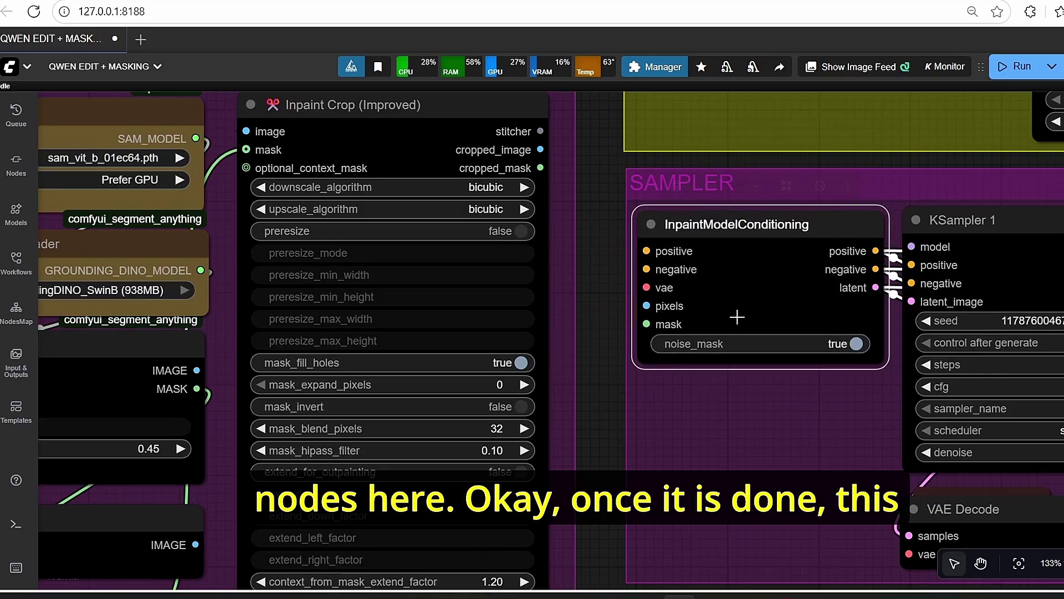
Review how InpaintModelConditioning feeds KSampler 1 and inspect that sampler's steps and cfg settings.
left_click_drag(1031, 264, 830, 240)
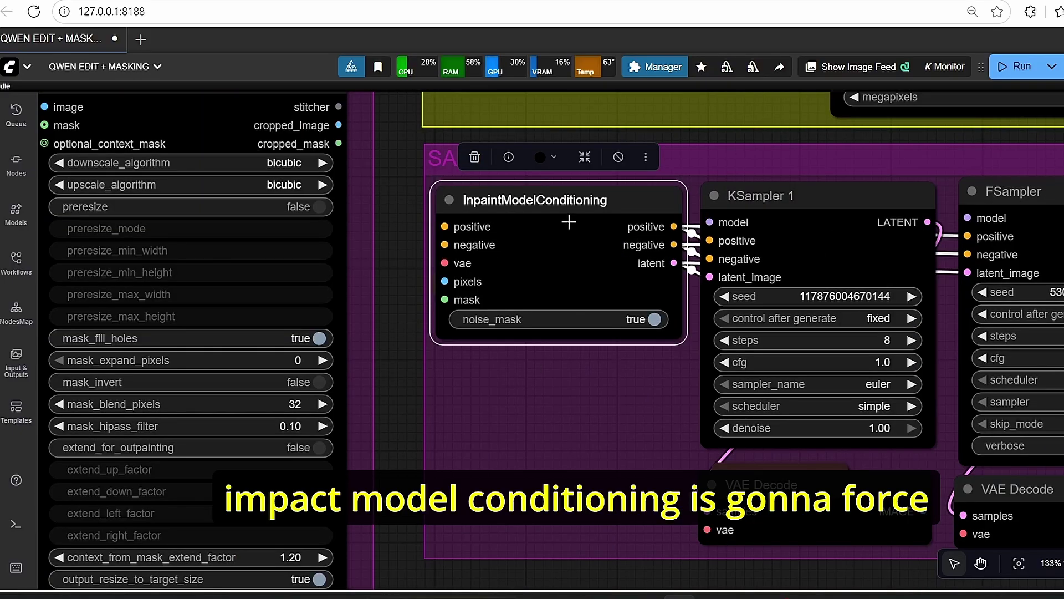
left_click(785, 263)
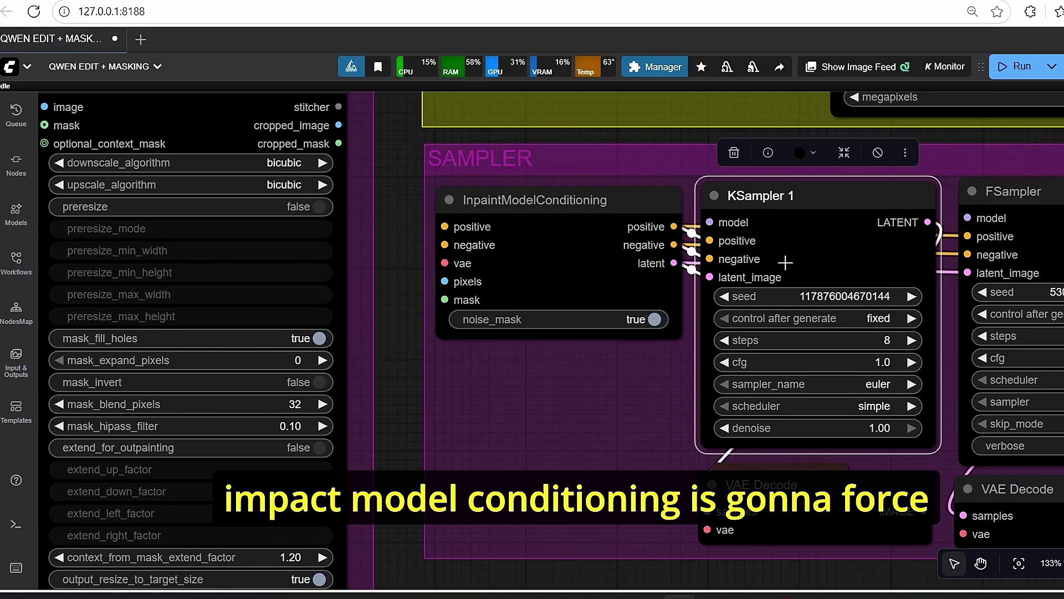
left_click_drag(888, 218, 707, 181)
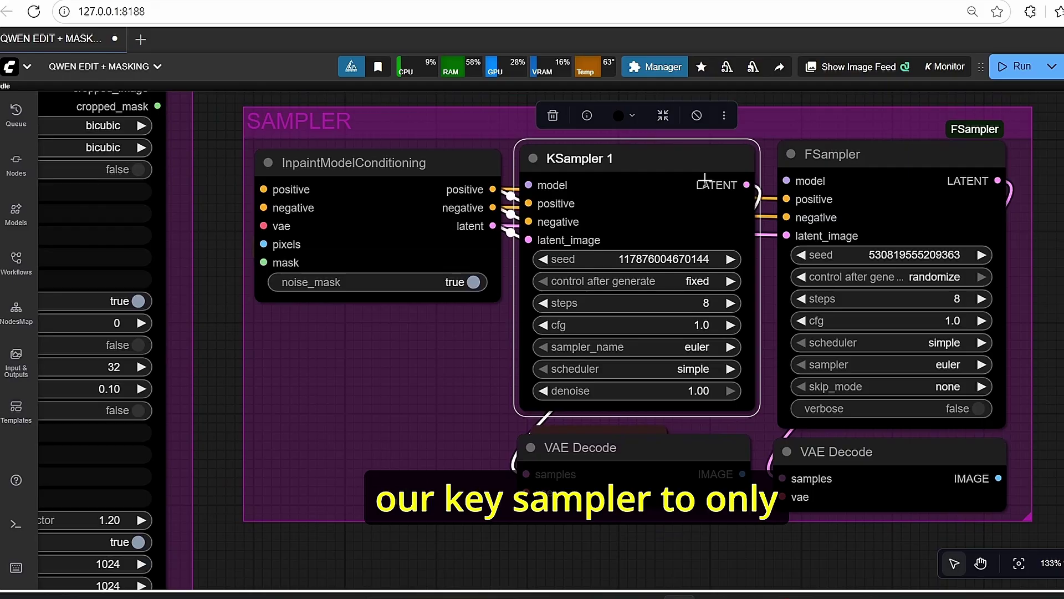
scroll(705, 181, "down", 4)
left_click_drag(989, 183, 876, 233)
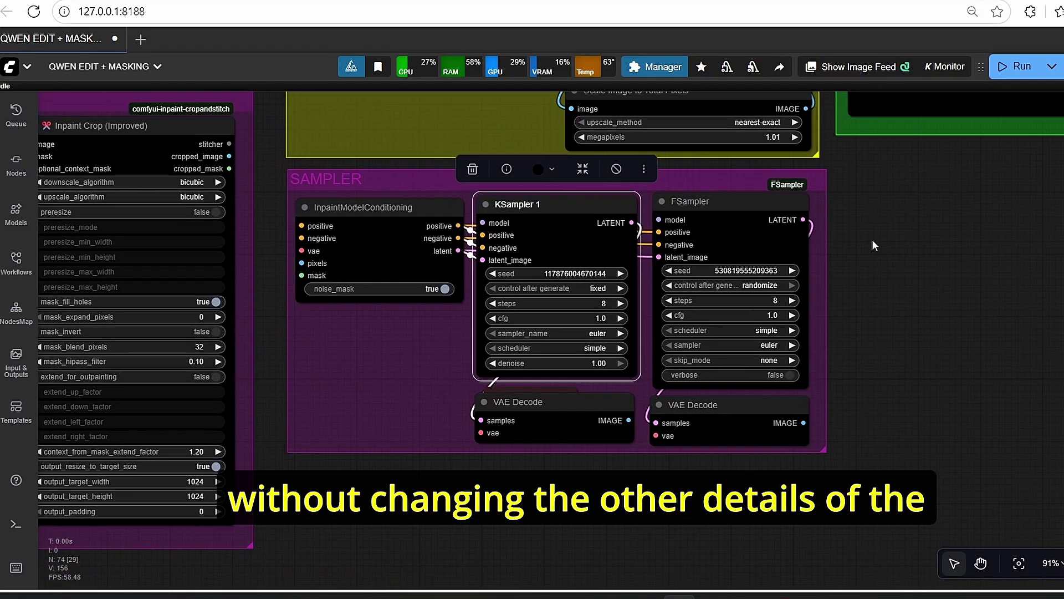
scroll(873, 240, "up", 4)
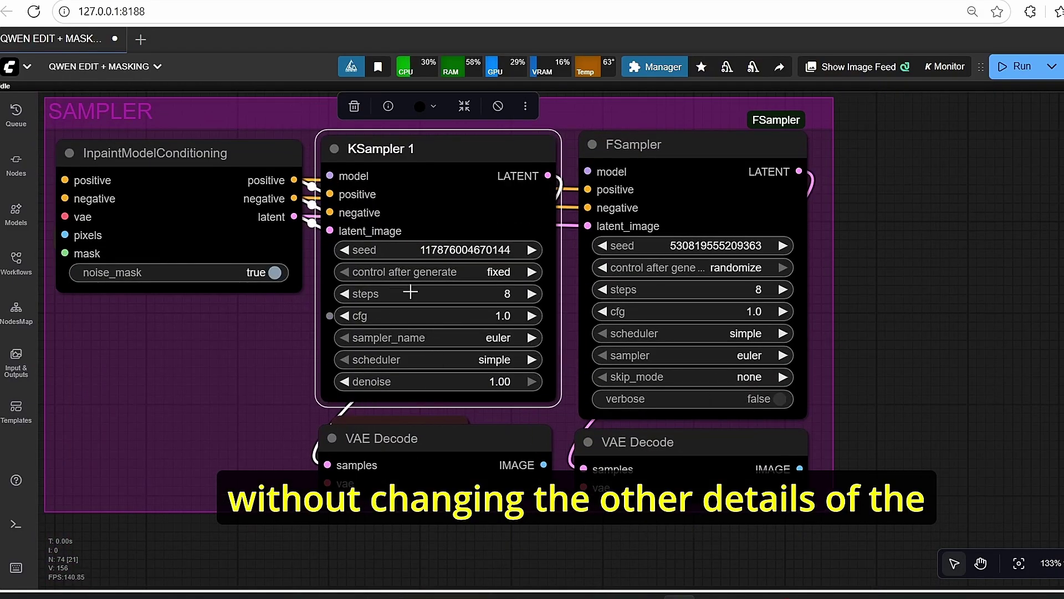
scroll(256, 503, "up", 2)
left_click_drag(256, 503, 348, 513)
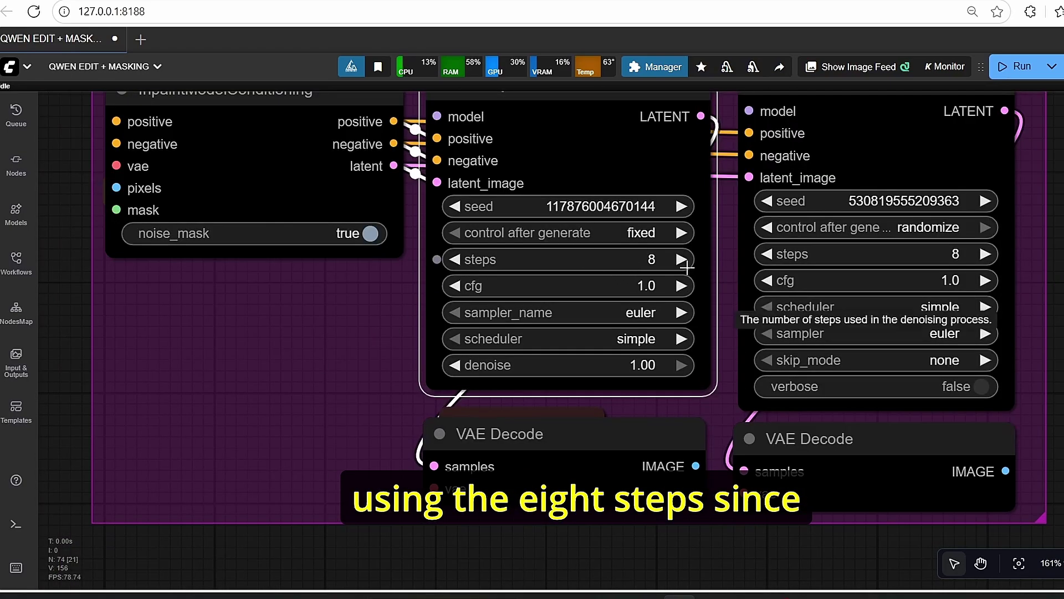
scroll(686, 267, "down", 2)
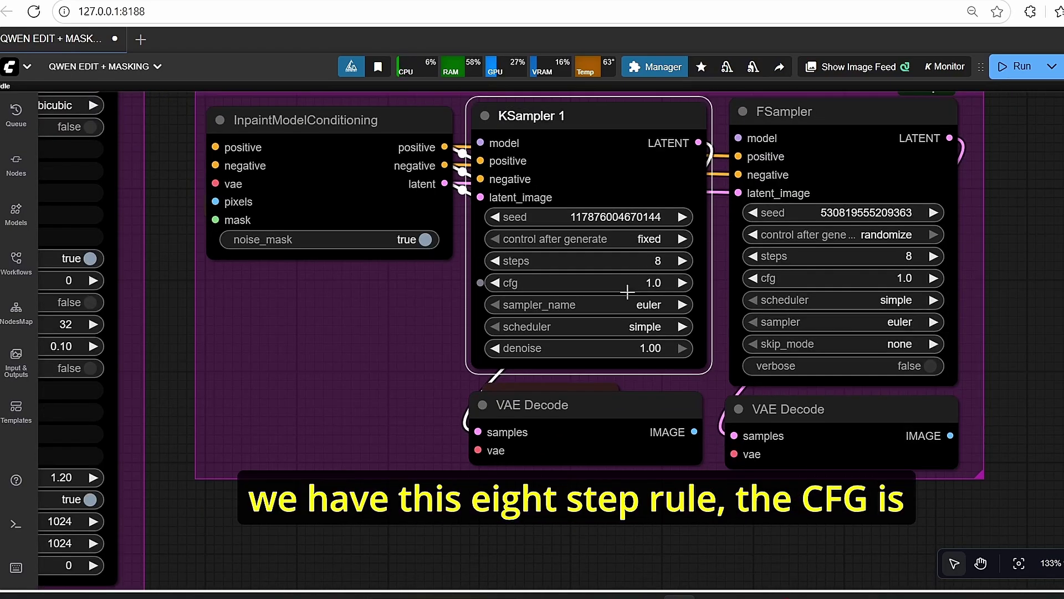
scroll(708, 518, "down", 3)
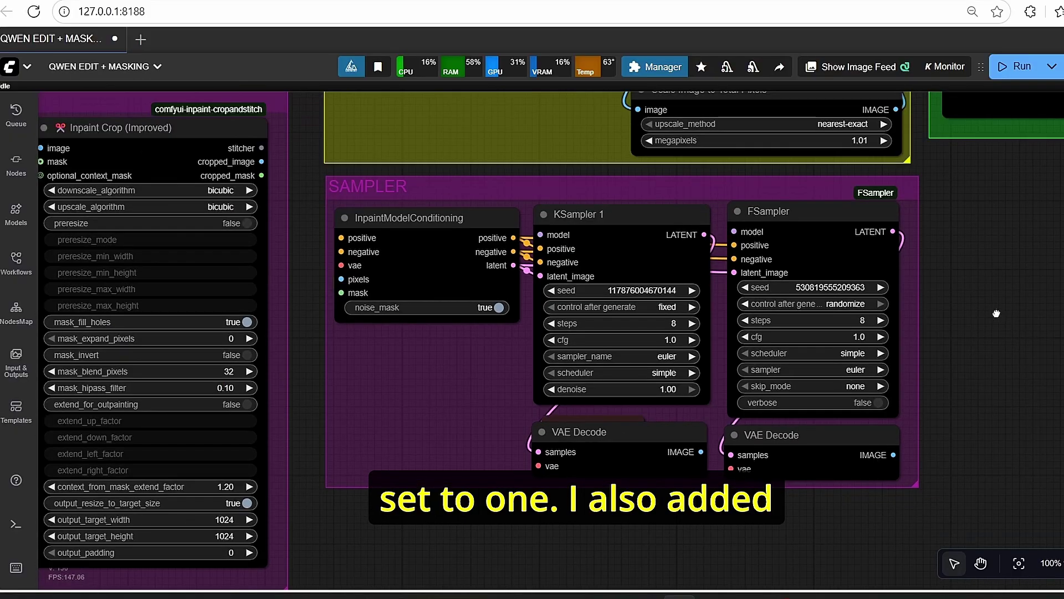
Inspect the FSampler node's settings beside KSampler 1 in the SAMPLER group.
left_click_drag(995, 309, 771, 347)
scroll(771, 348, "up", 3)
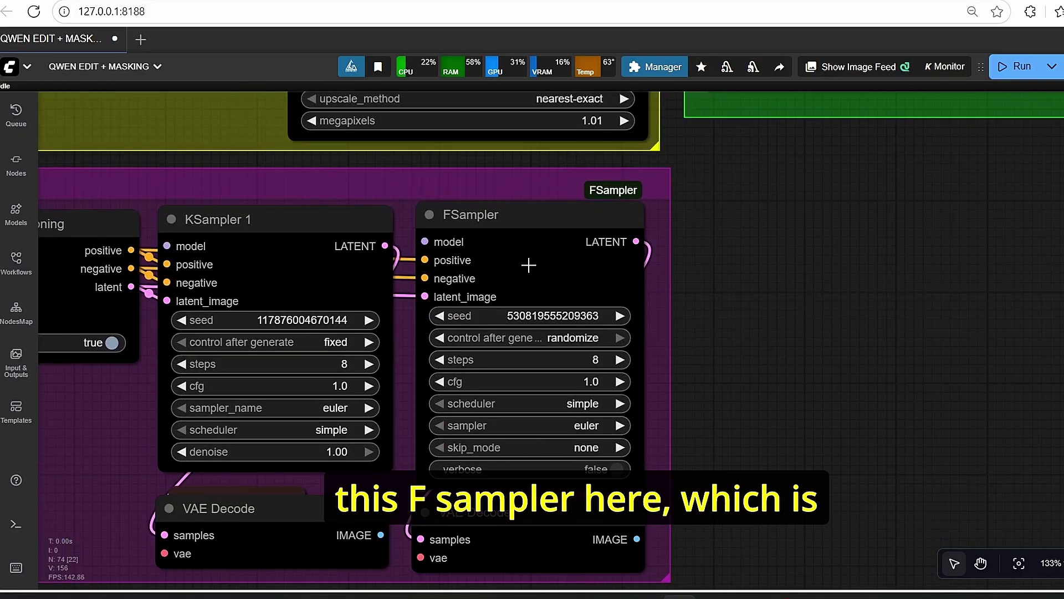
scroll(762, 367, "down", 2)
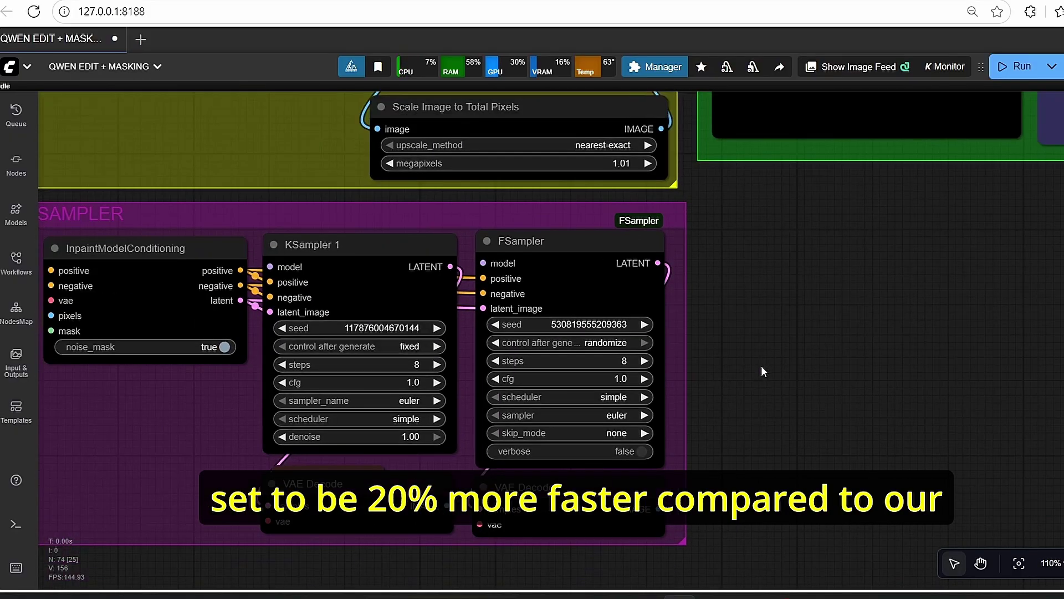
scroll(762, 365, "up", 3)
scroll(762, 365, "down", 2)
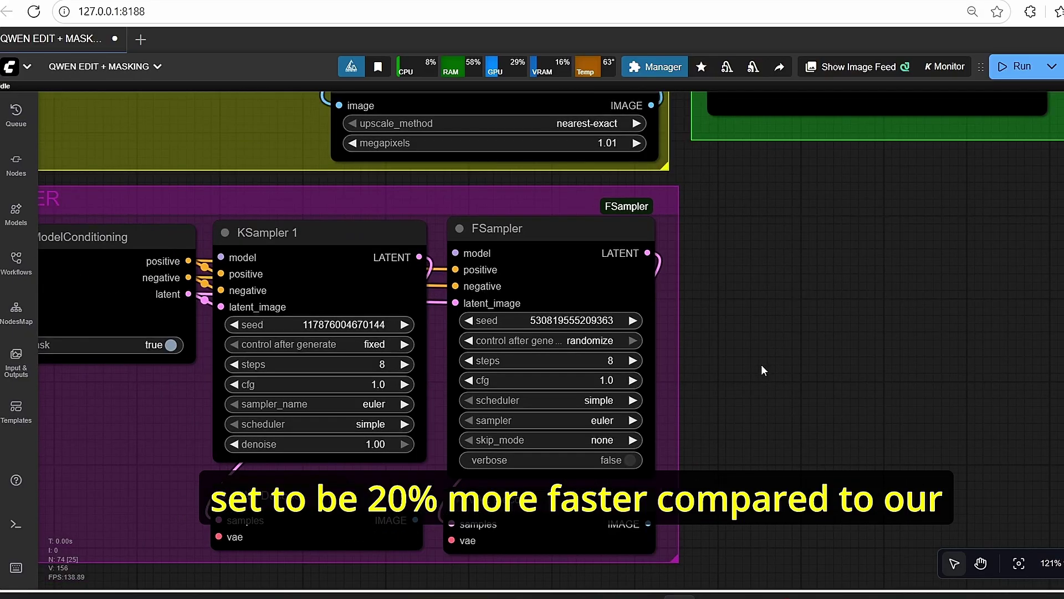
left_click_drag(762, 365, 807, 333)
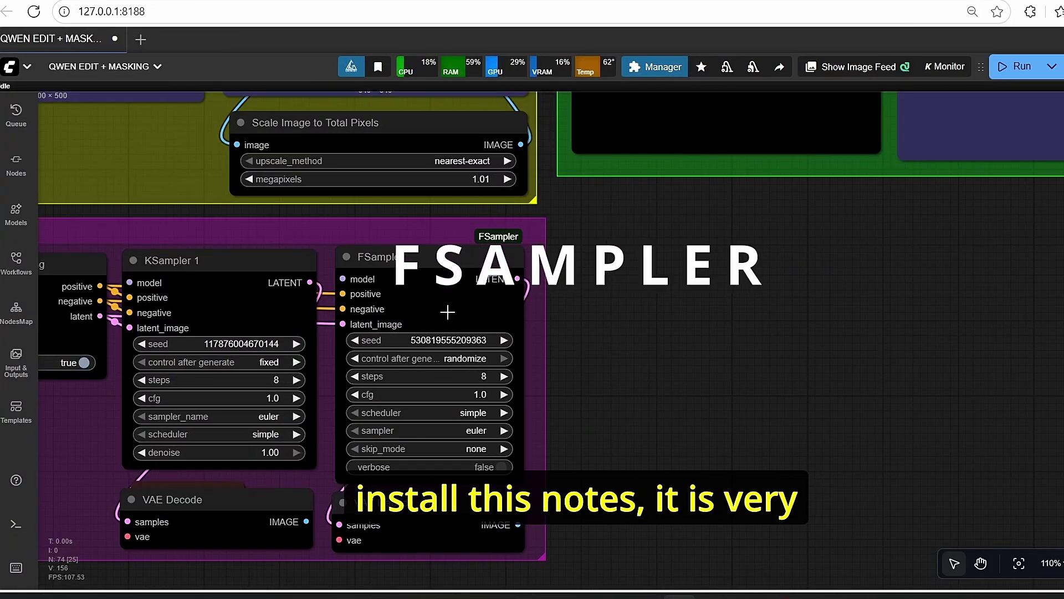
Find the installation section of the FSampler Reddit post, open the ComfyUI-FSampler GitHub repository and copy its HTTPS clone URL.
scroll(371, 190, "down", 1)
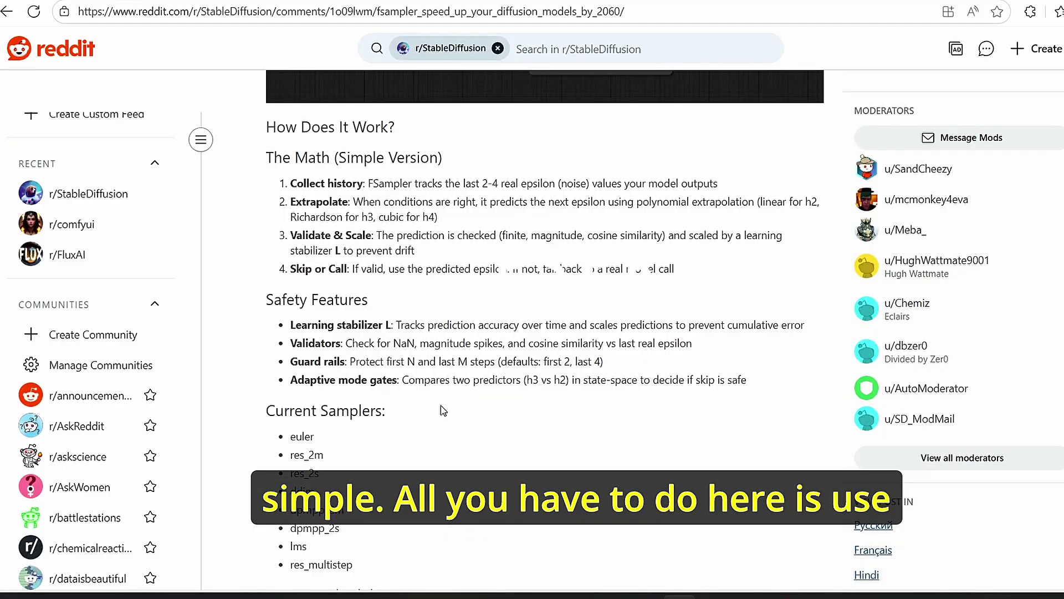
scroll(440, 416, "down", 8)
scroll(439, 419, "down", 2)
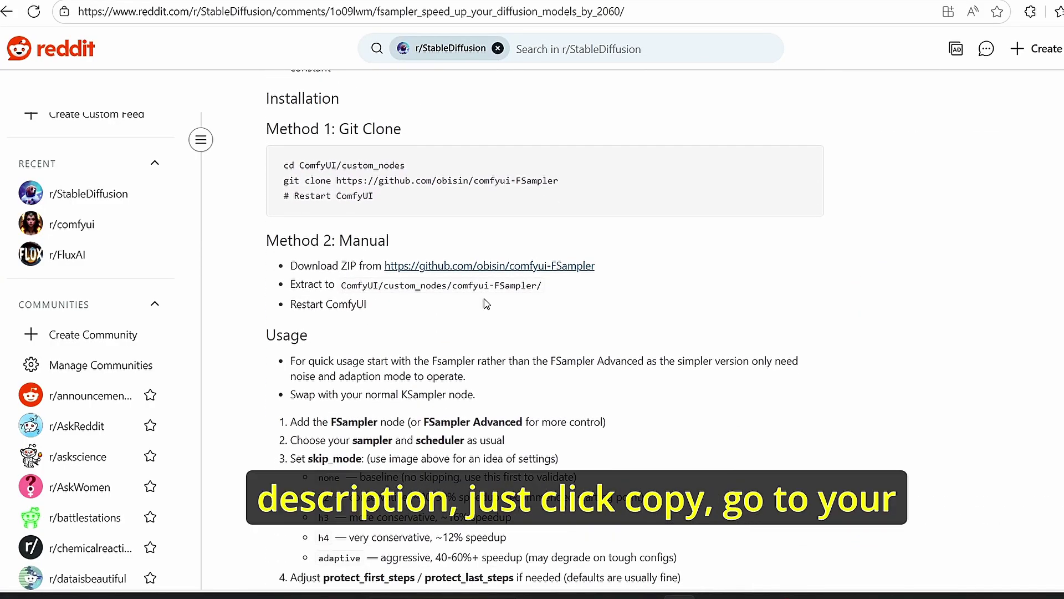
left_click(484, 302)
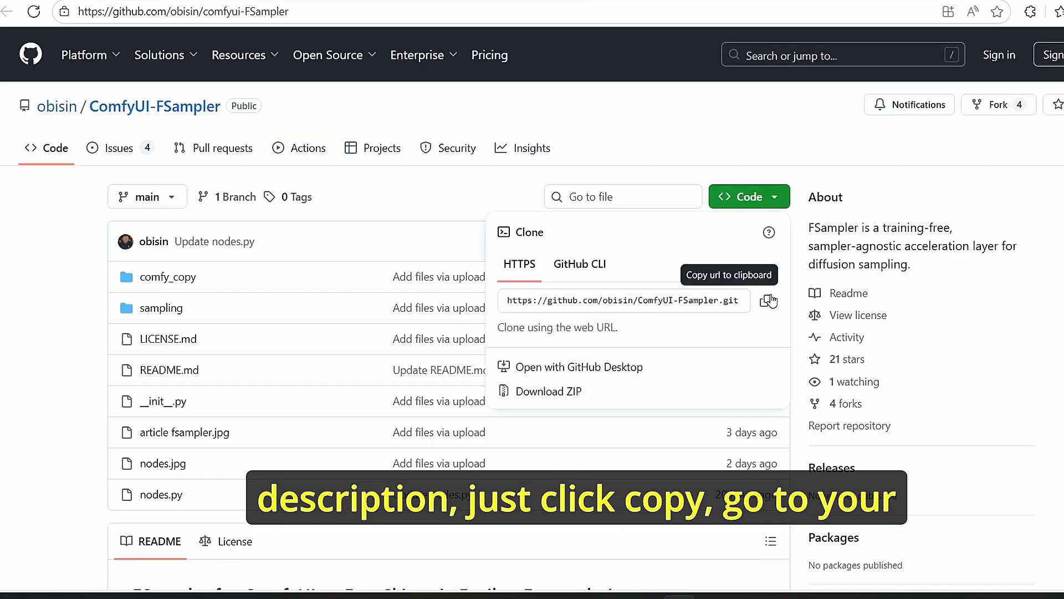
left_click(769, 301)
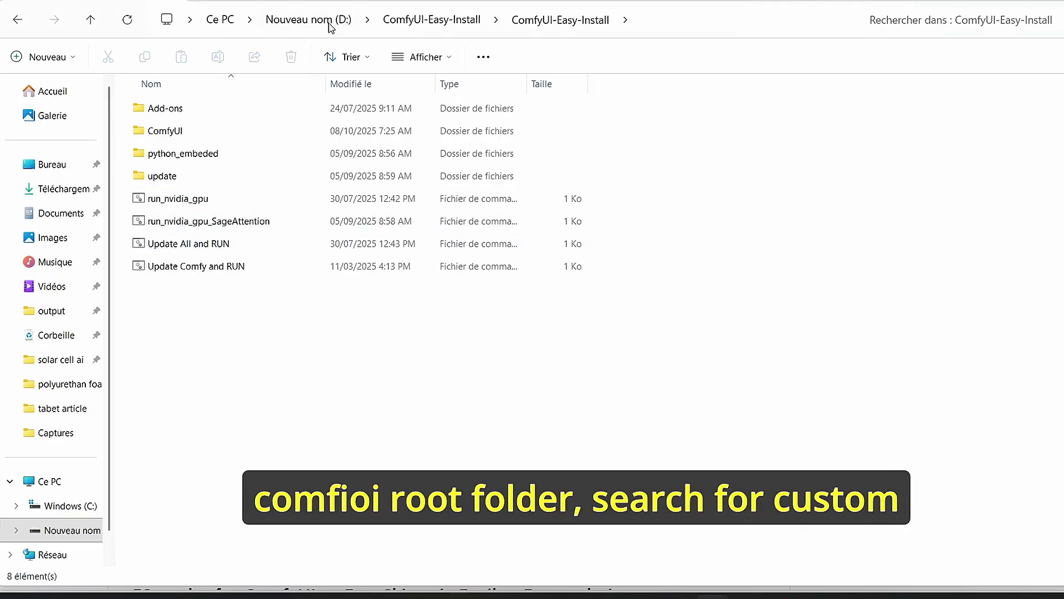
In File Explorer, go to the ComfyUI\custom_nodes folder and launch cmd from that location.
double_click(165, 131)
double_click(167, 405)
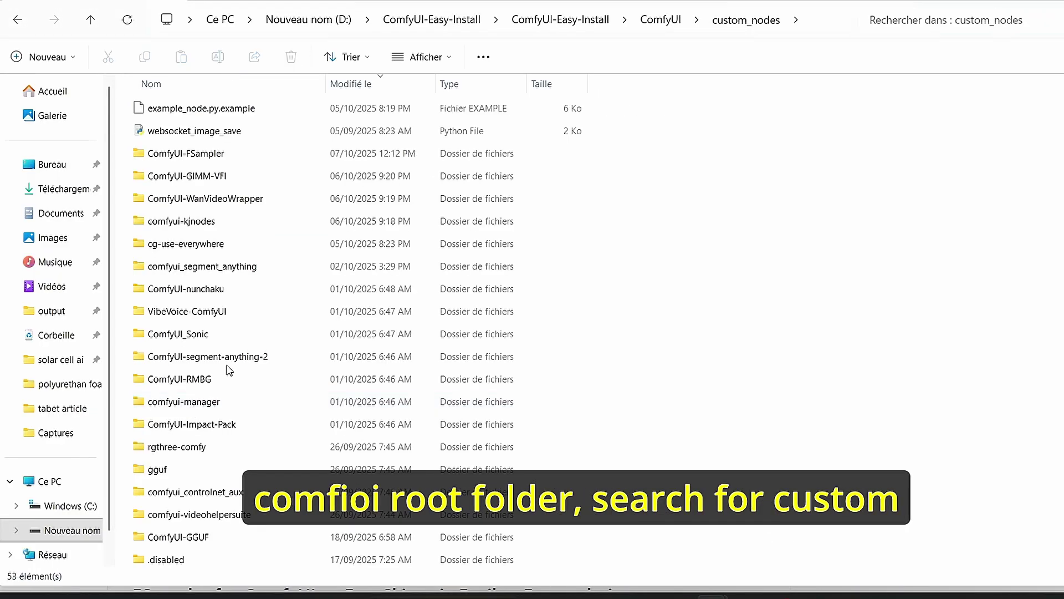
left_click(829, 8)
type("cmd")
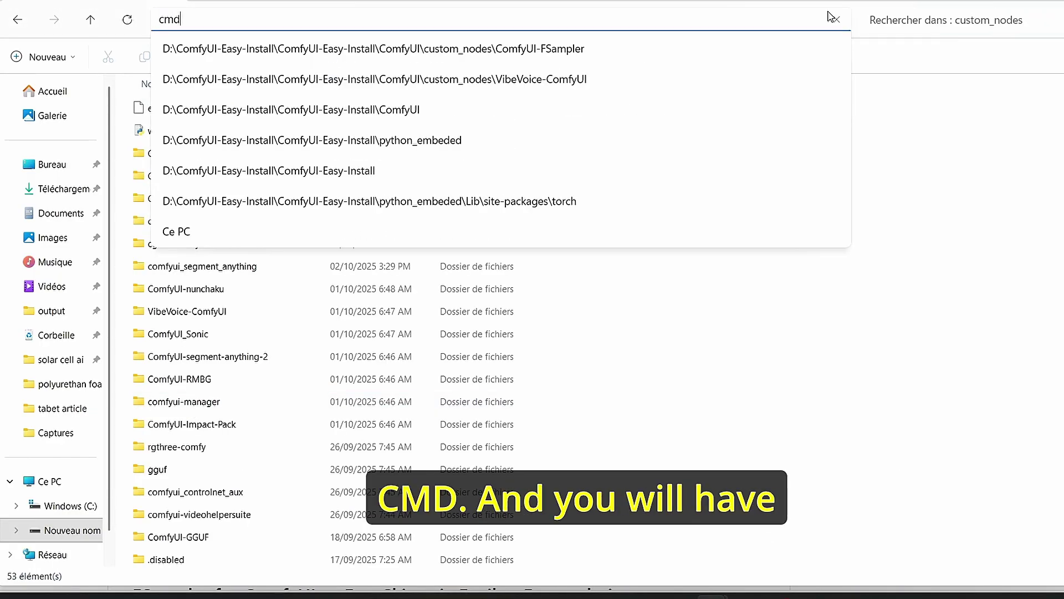
key("Return")
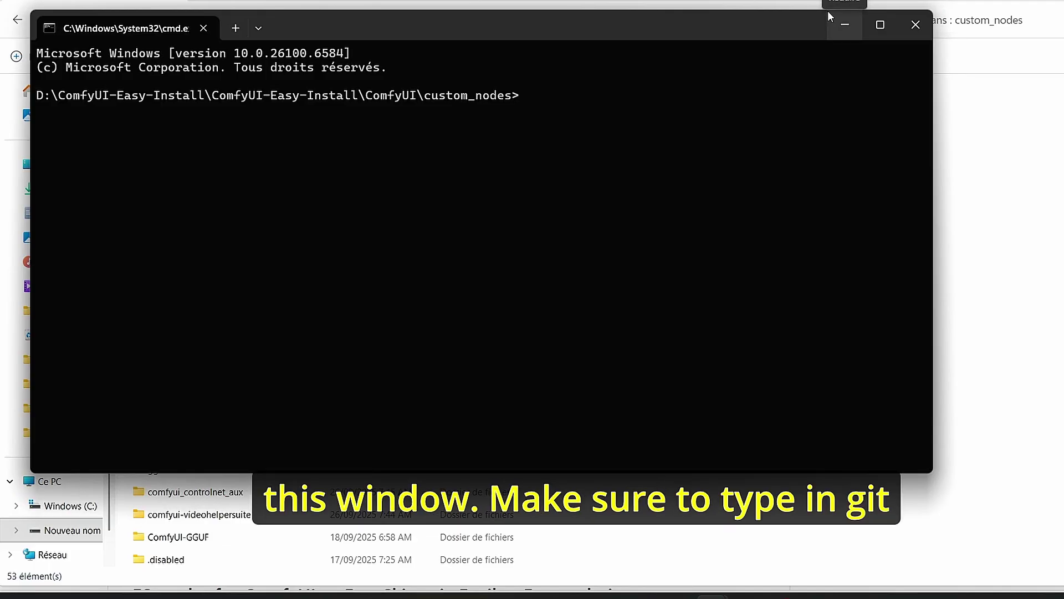
type("git clo")
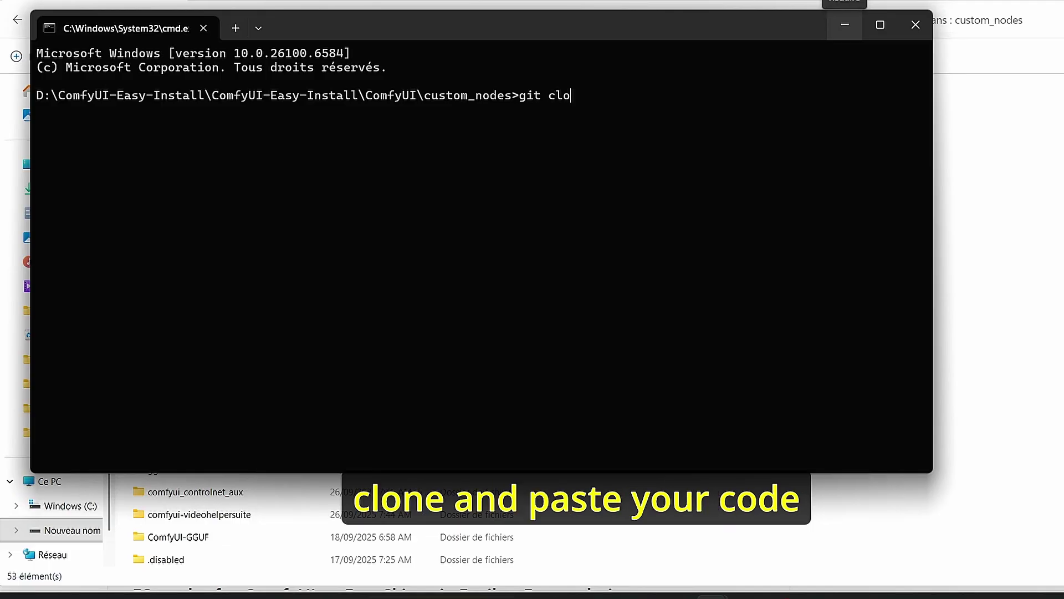
type("ne")
key("ctrl+v")
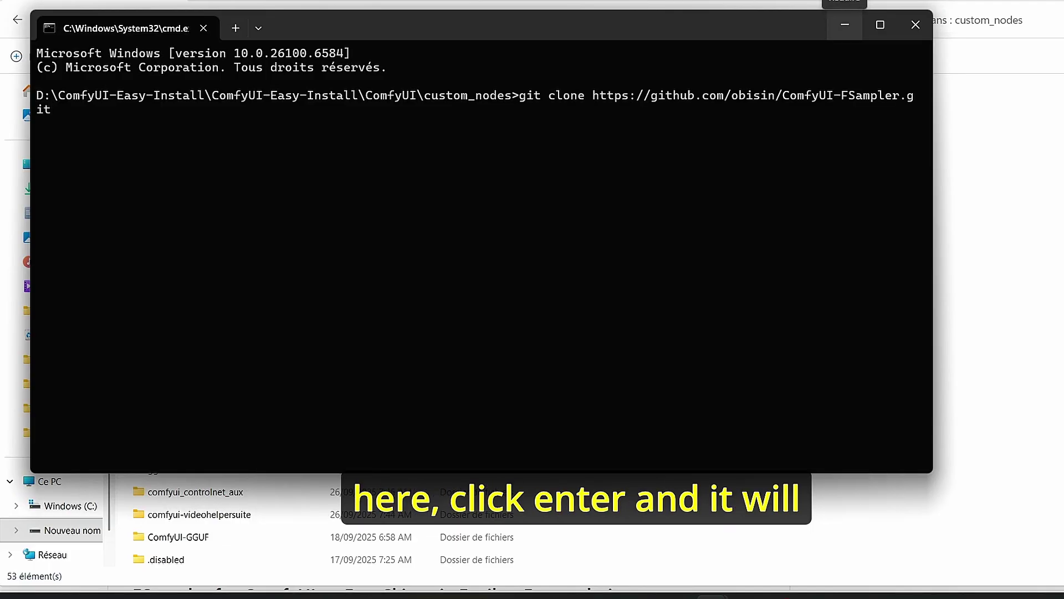
left_click(914, 36)
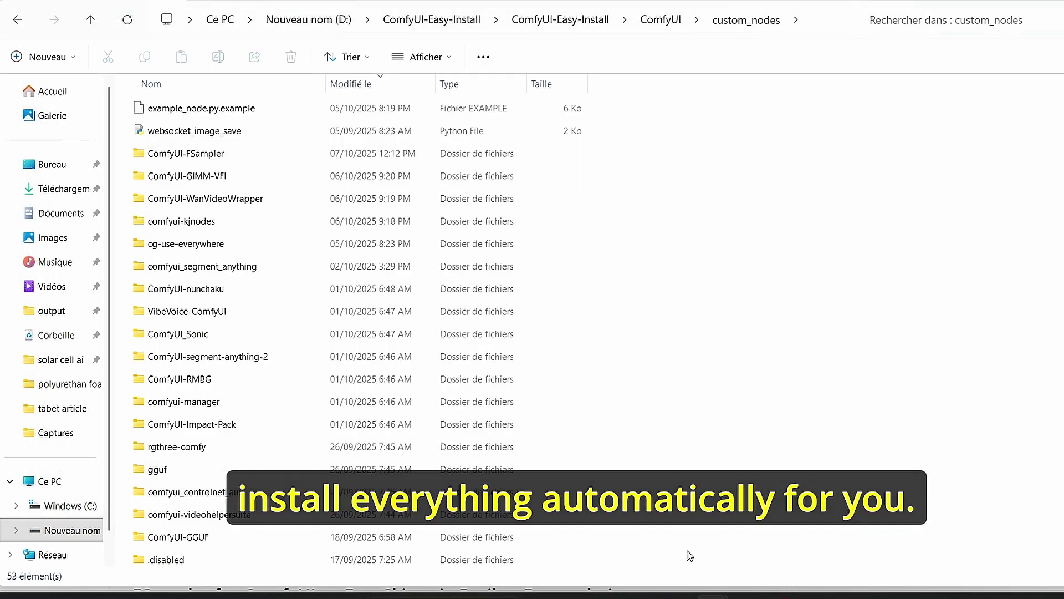
Switch to the ComfyUI workflow and search the available nodes for fsampl.
left_click(679, 596)
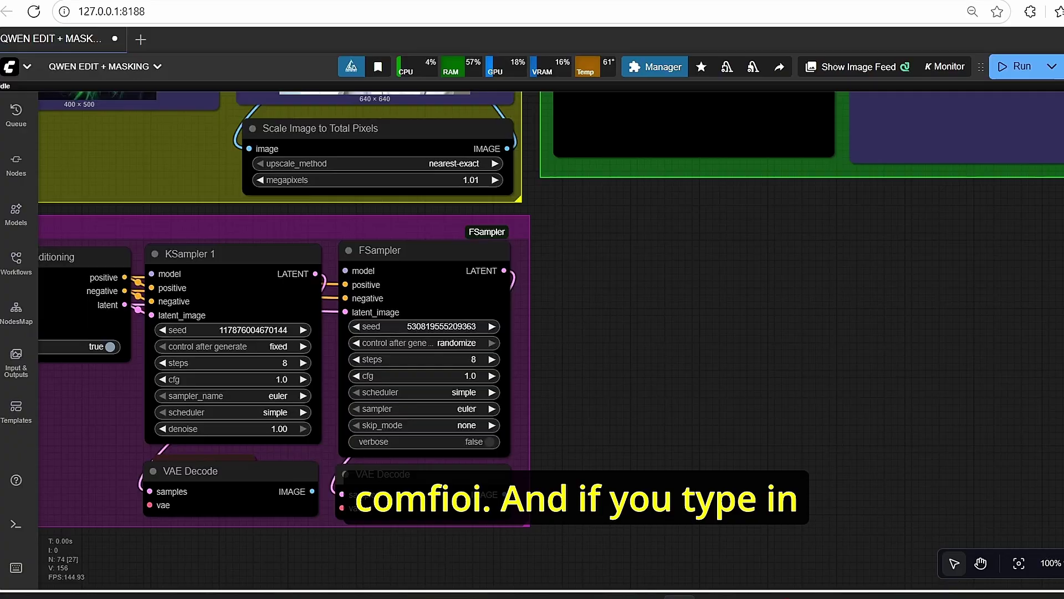
scroll(510, 319, "up", 3)
double_click(641, 299)
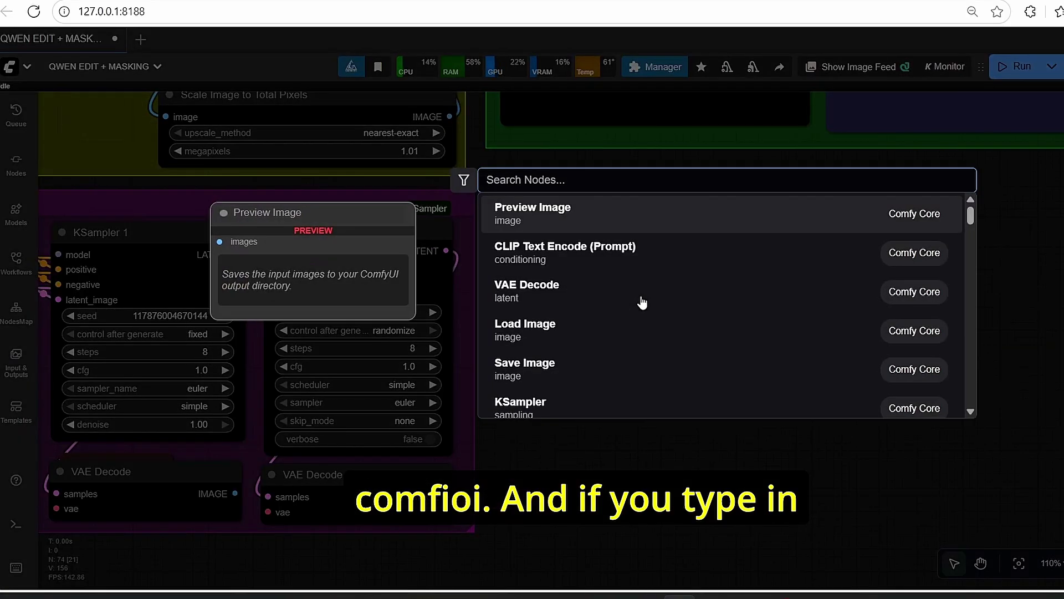
type("fsampl")
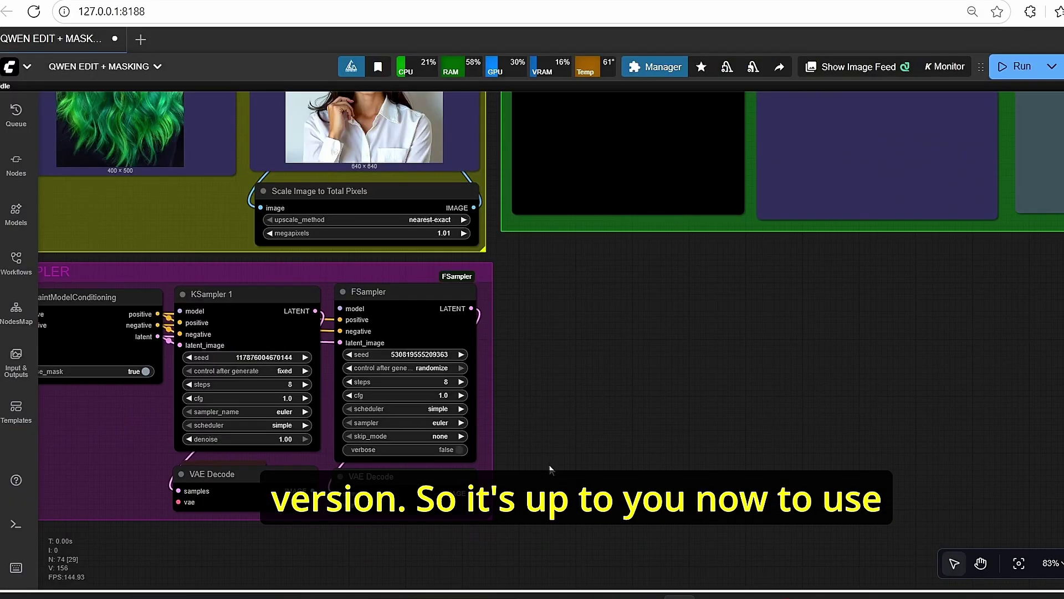
Inspect KSampler 1 and FSampler in the SAMPLER group and the VAE Decode node below FSampler.
scroll(661, 307, "up", 3)
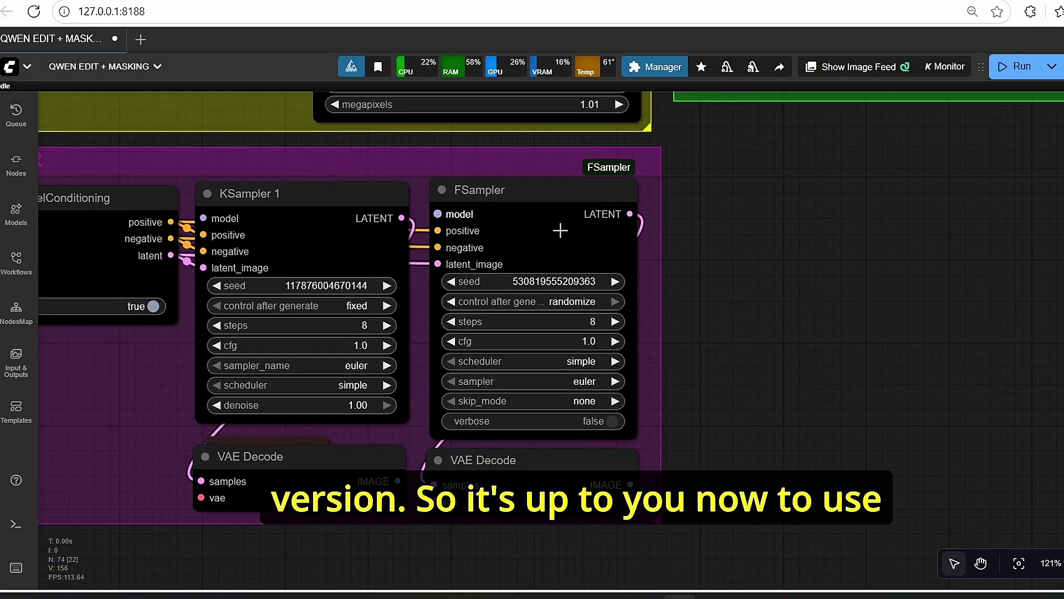
scroll(730, 320, "down", 4)
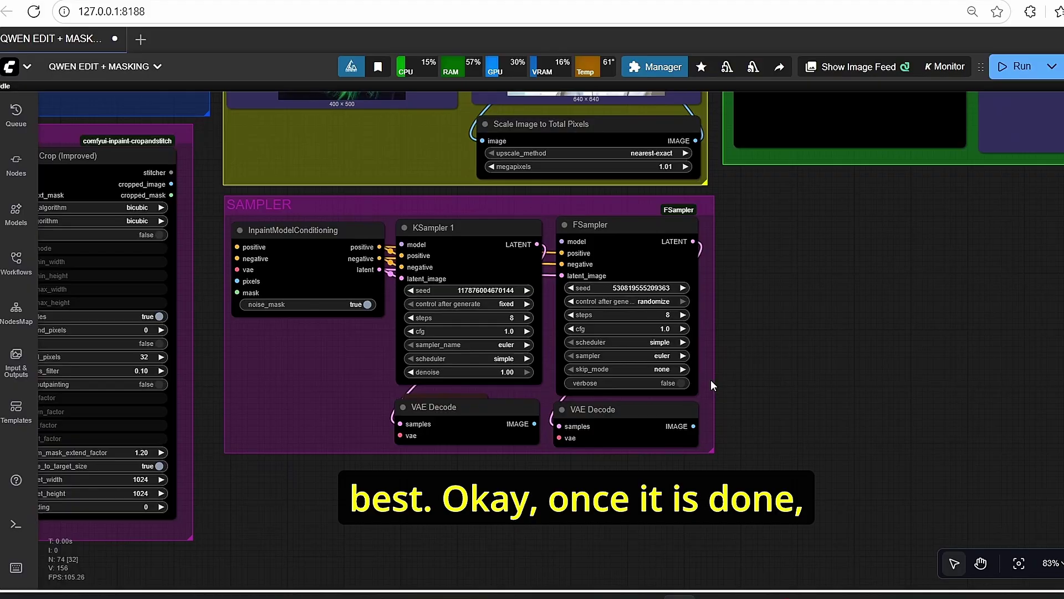
scroll(747, 358, "down", 2)
scroll(674, 412, "up", 3)
left_click(629, 426)
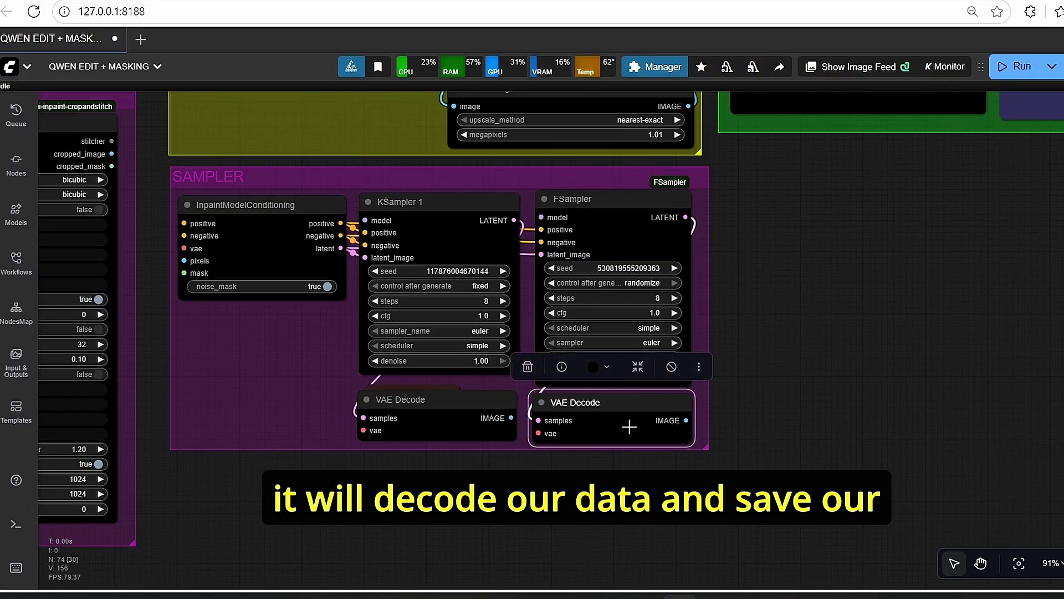
Examine the RESULTS group, starting with the Save Image node whose filename prefix is ComfyUI/QWENPLUS.
left_click(833, 304)
scroll(833, 304, "down", 4)
left_click_drag(944, 261, 593, 533)
scroll(487, 312, "up", 2)
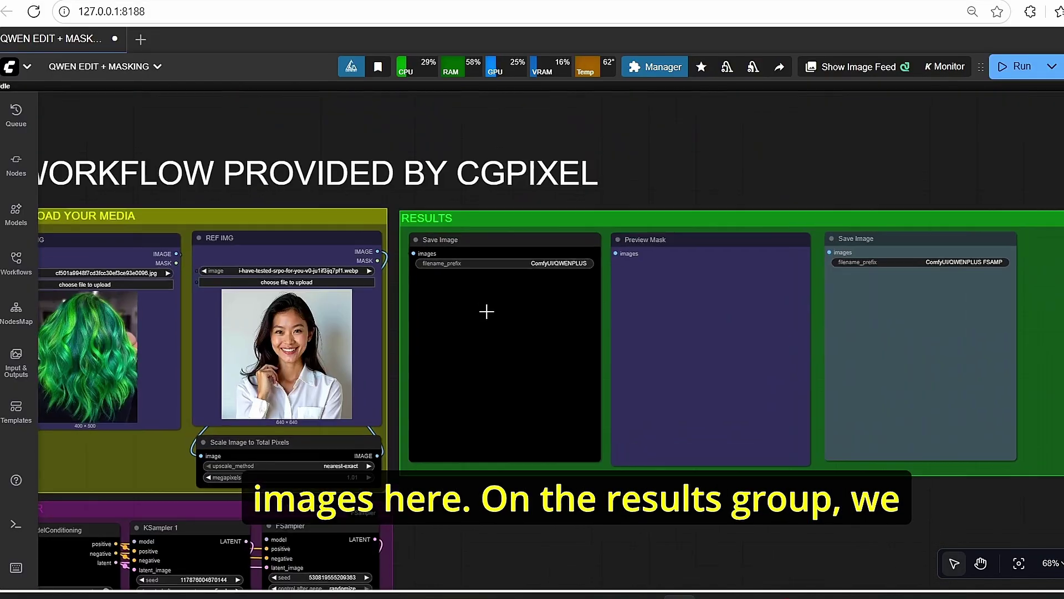
left_click_drag(840, 154, 692, 134)
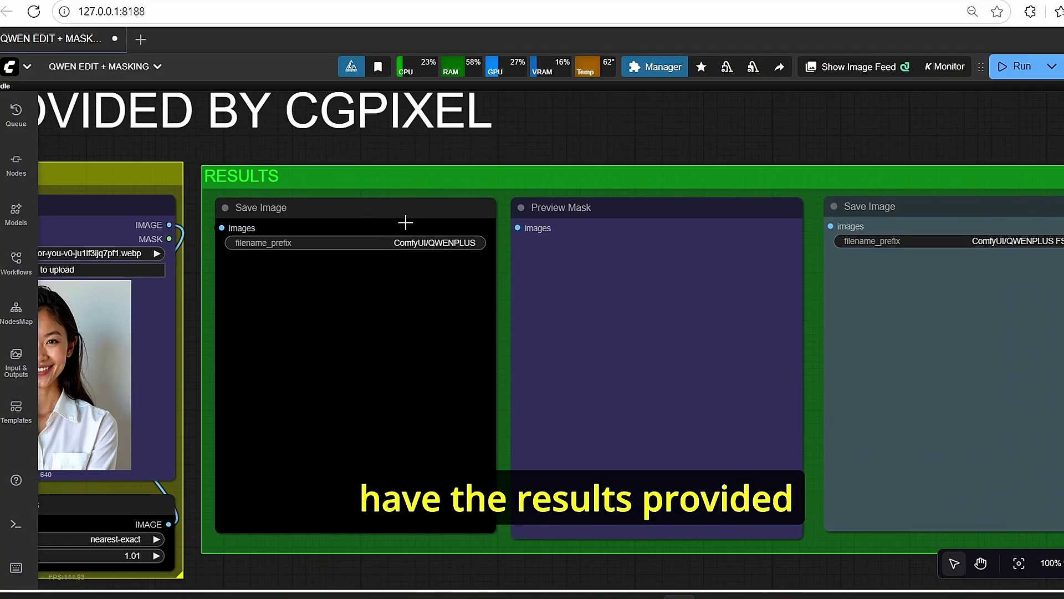
left_click(405, 230)
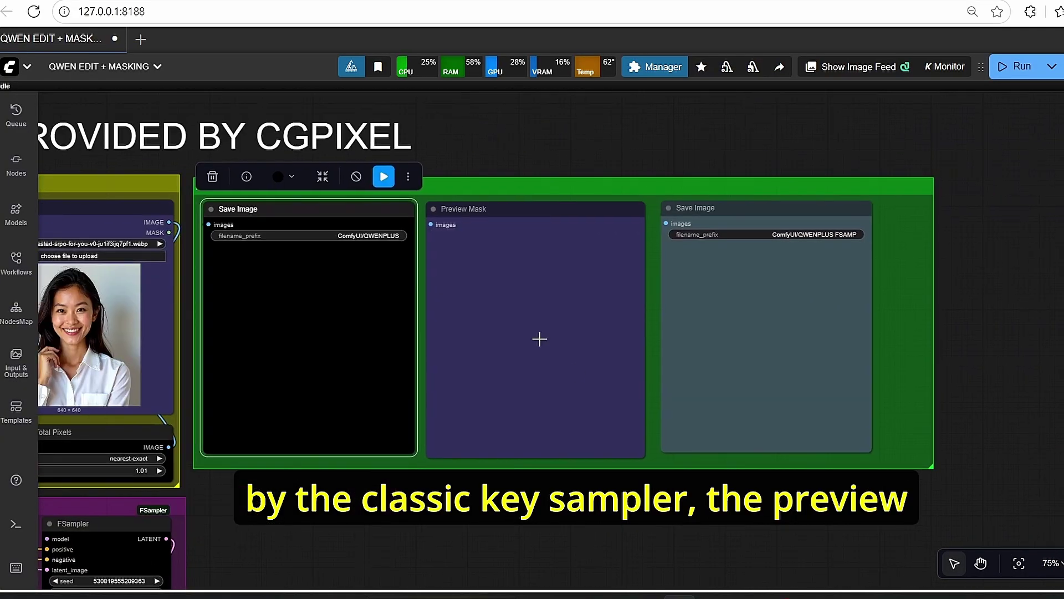
Inspect the Preview Mask node and the Save Image node with prefix ComfyUI/QWENPLUS FSAMP in the RESULTS group.
left_click(540, 338)
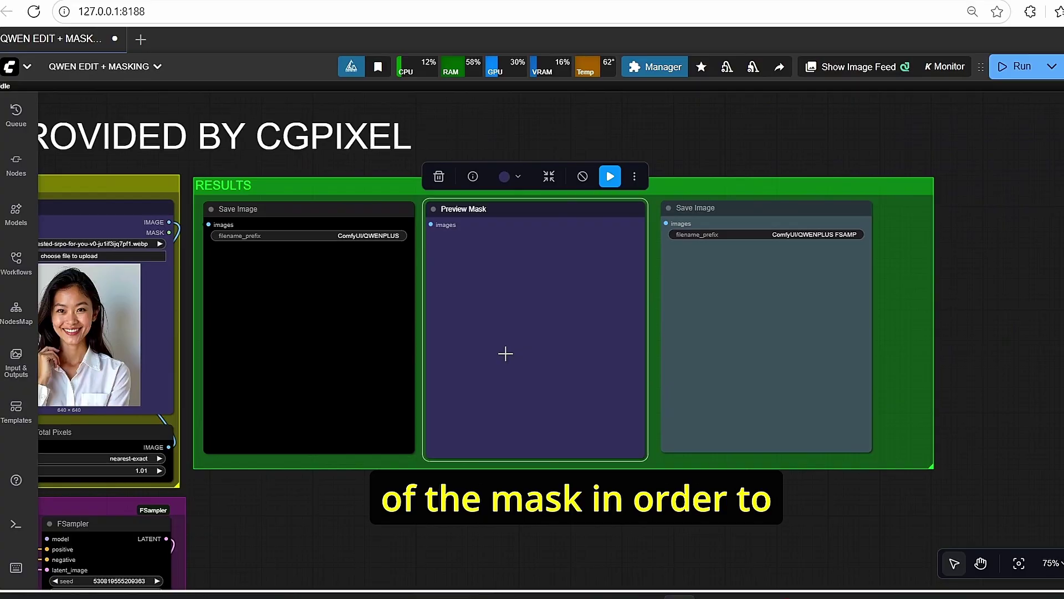
left_click_drag(715, 529, 473, 541)
scroll(746, 310, "up", 3)
scroll(517, 403, "down", 4)
left_click_drag(774, 423, 972, 403)
left_click_drag(317, 536, 430, 467)
scroll(526, 301, "up", 3)
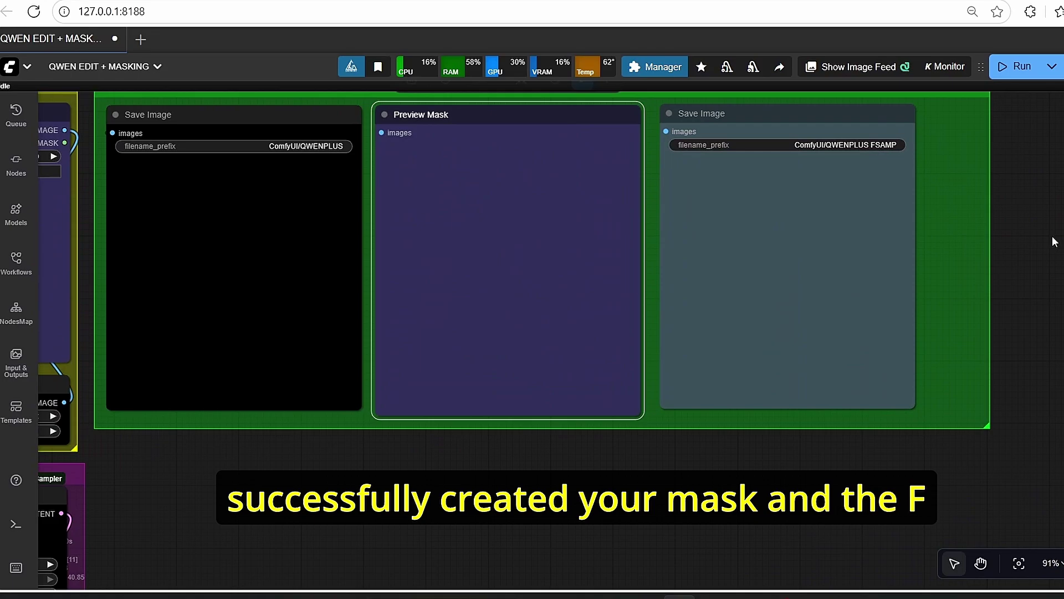
left_click_drag(1055, 242, 943, 253)
left_click(774, 204)
Look over the whole workflow from models to results and return to the SAMPLER group.
scroll(684, 207, "down", 3)
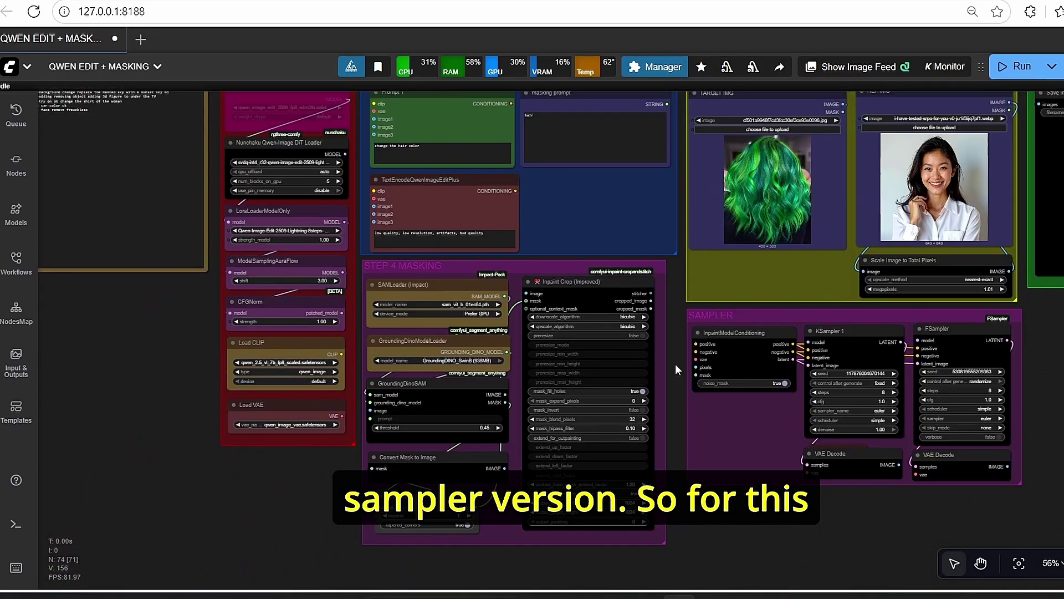
left_click_drag(676, 363, 525, 466)
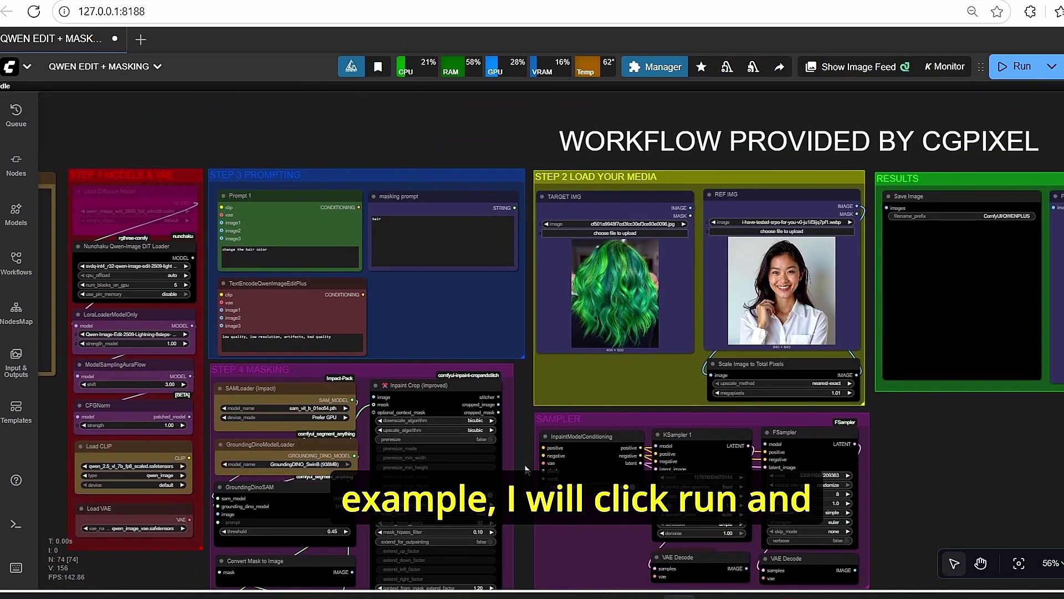
left_click_drag(1063, 507, 853, 373)
scroll(774, 334, "up", 4)
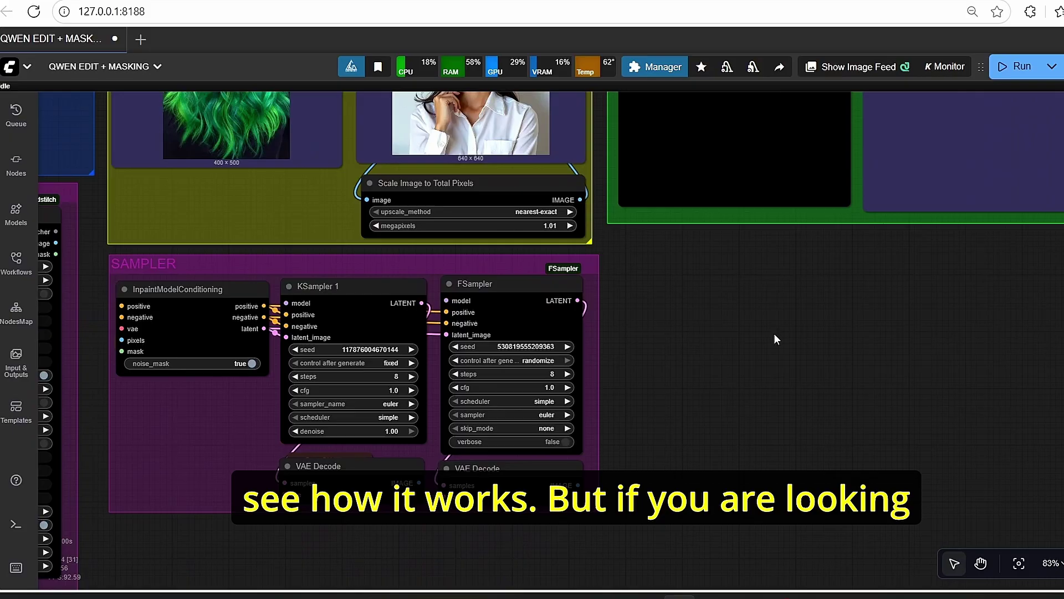
Open the FSampler Reddit post and review its introduction, comparison images, key features and example nodes.
left_click(297, 4)
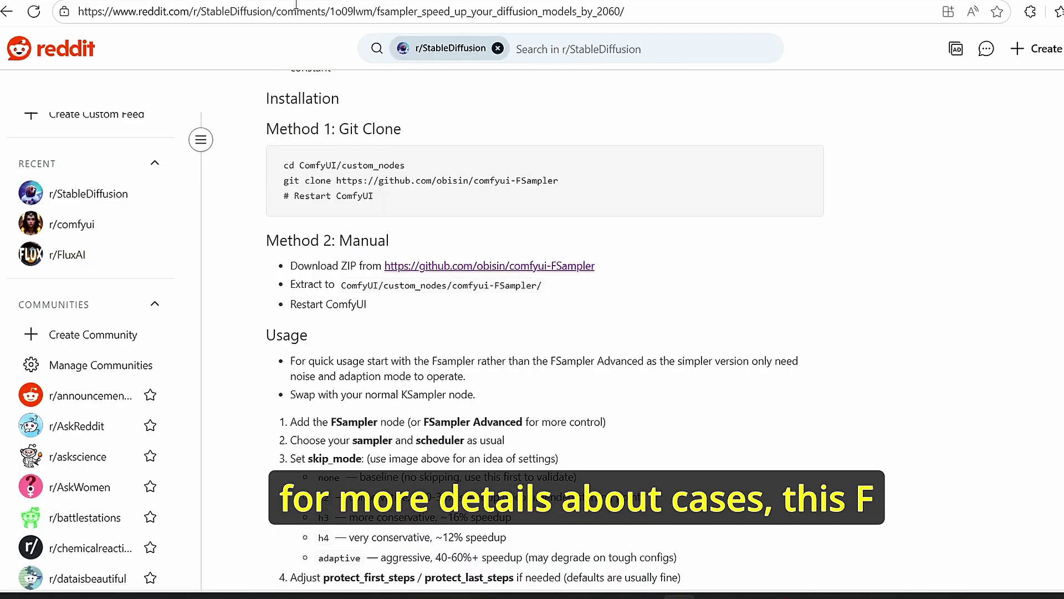
scroll(528, 347, "up", 12)
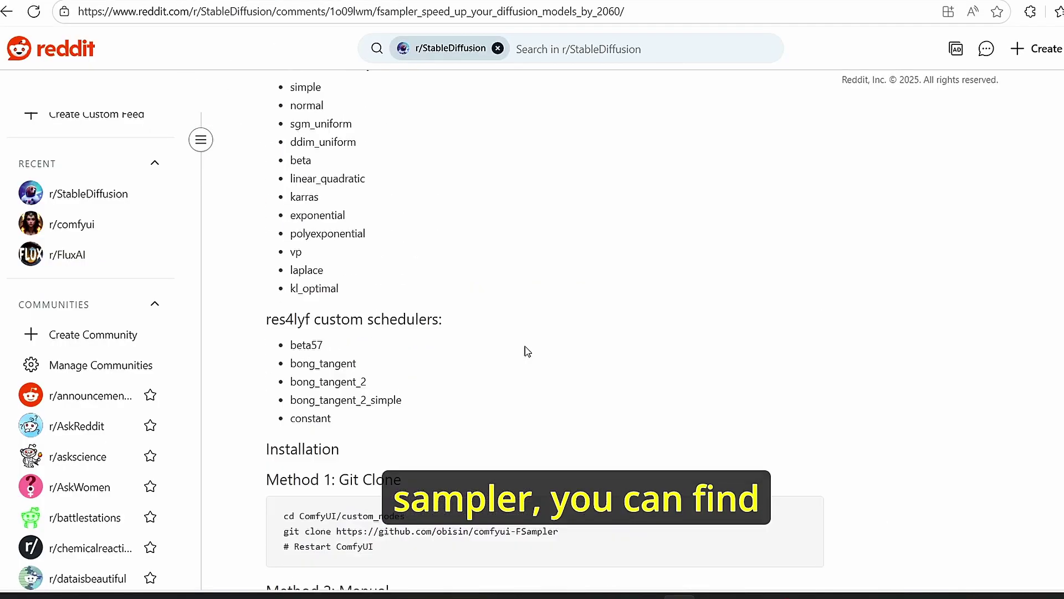
scroll(525, 350, "up", 8)
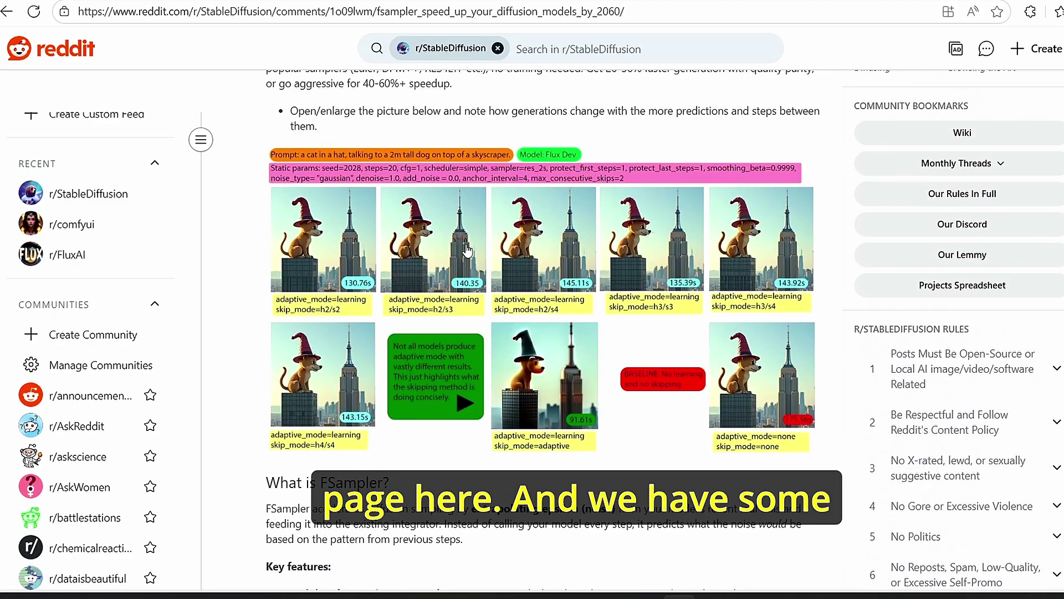
scroll(468, 254, "down", 3)
scroll(468, 254, "down", 3)
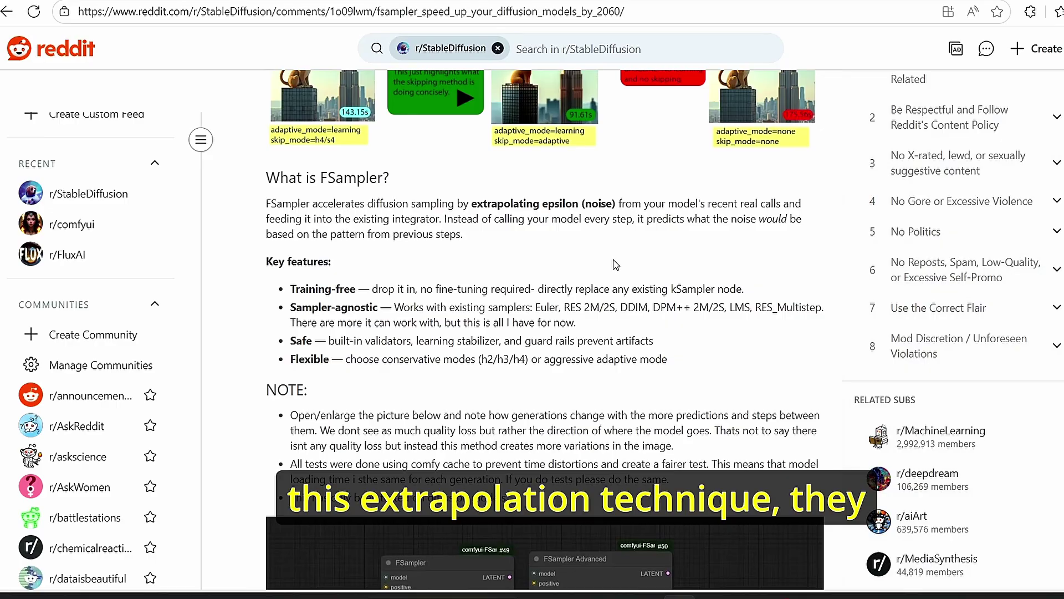
scroll(616, 265, "up", 10)
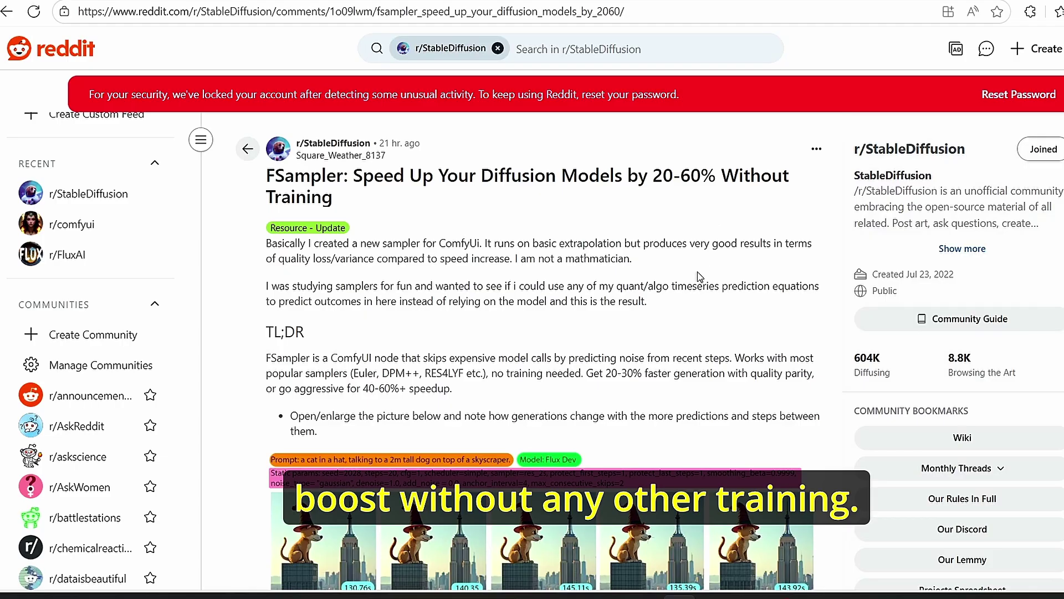
scroll(700, 277, "down", 10)
scroll(687, 272, "down", 4)
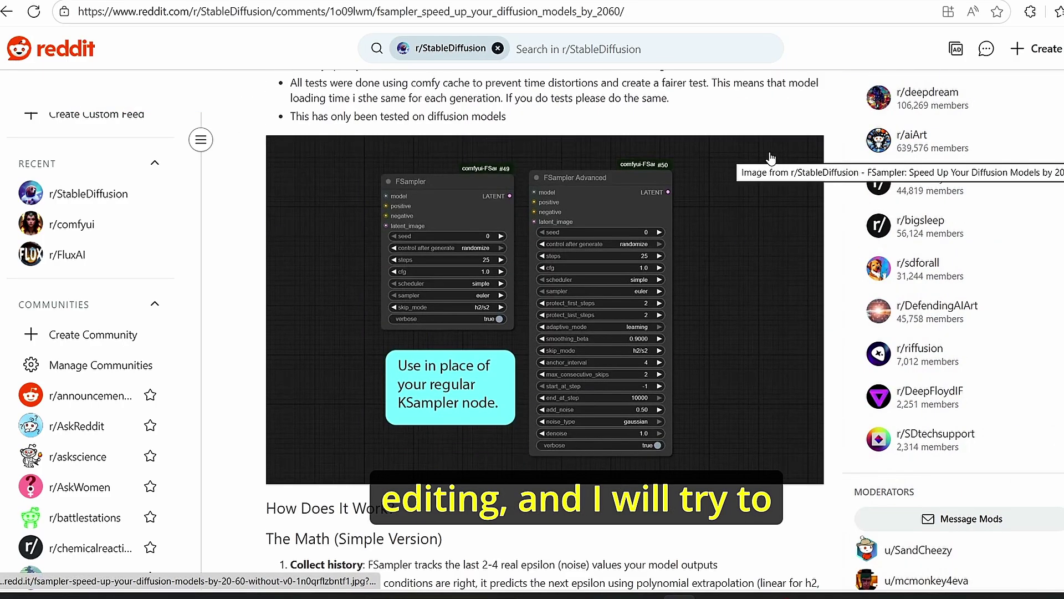
scroll(847, 364, "up", 5)
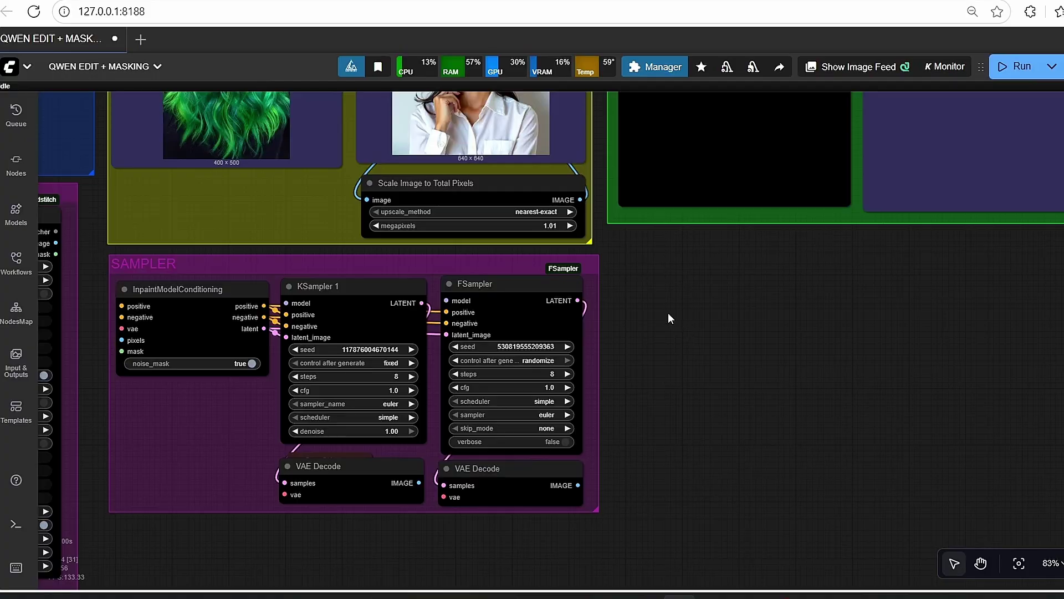
Back in ComfyUI, run the workflow and examine the generated image in the ComfyUI/QWENPLUS Save Image node.
scroll(668, 312, "down", 4)
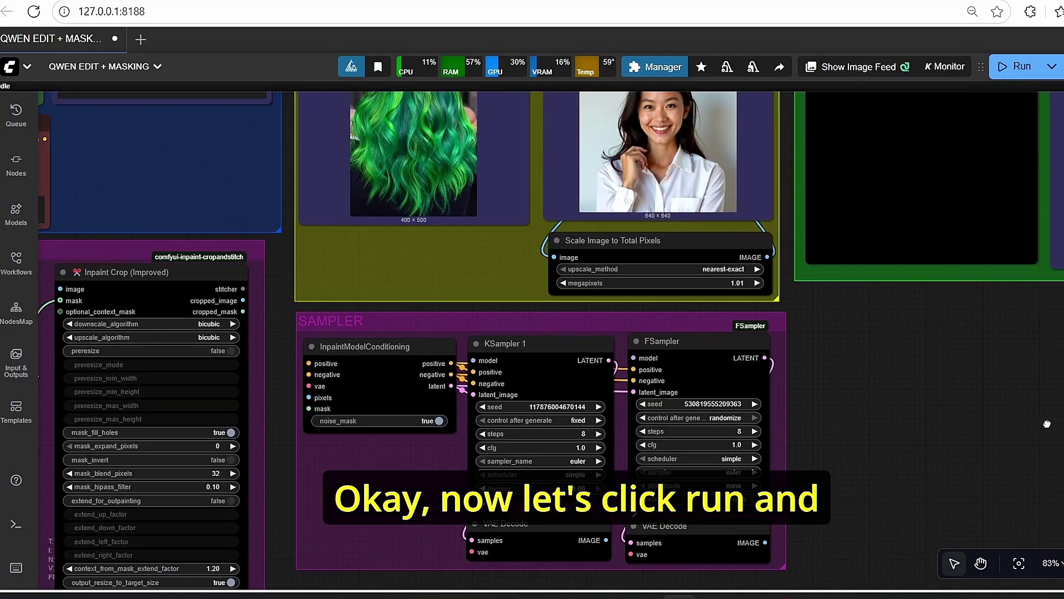
scroll(910, 410, "up", 3)
left_click_drag(909, 410, 901, 409)
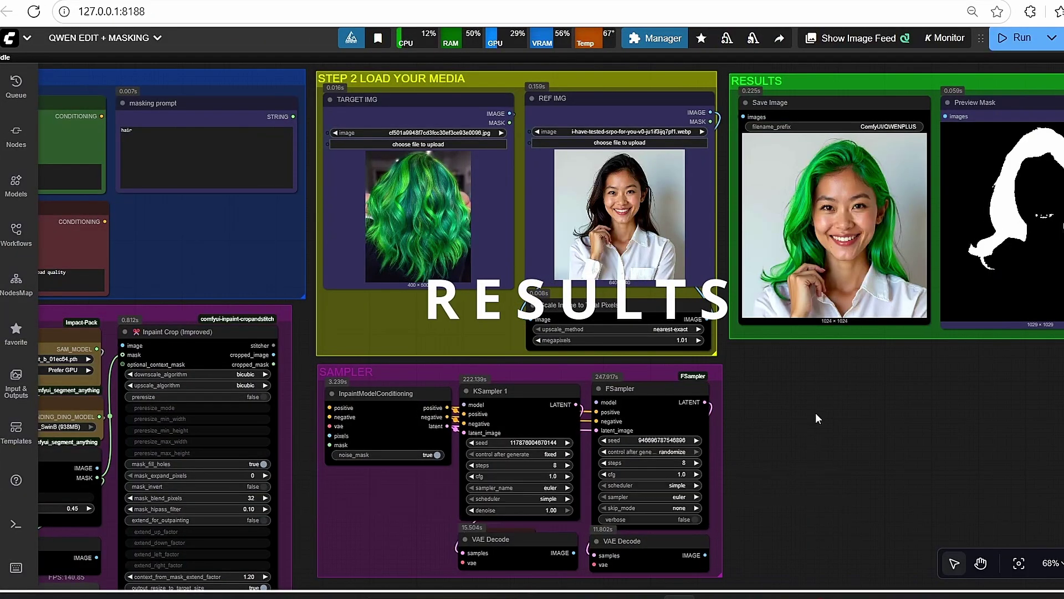
scroll(816, 412, "up", 5)
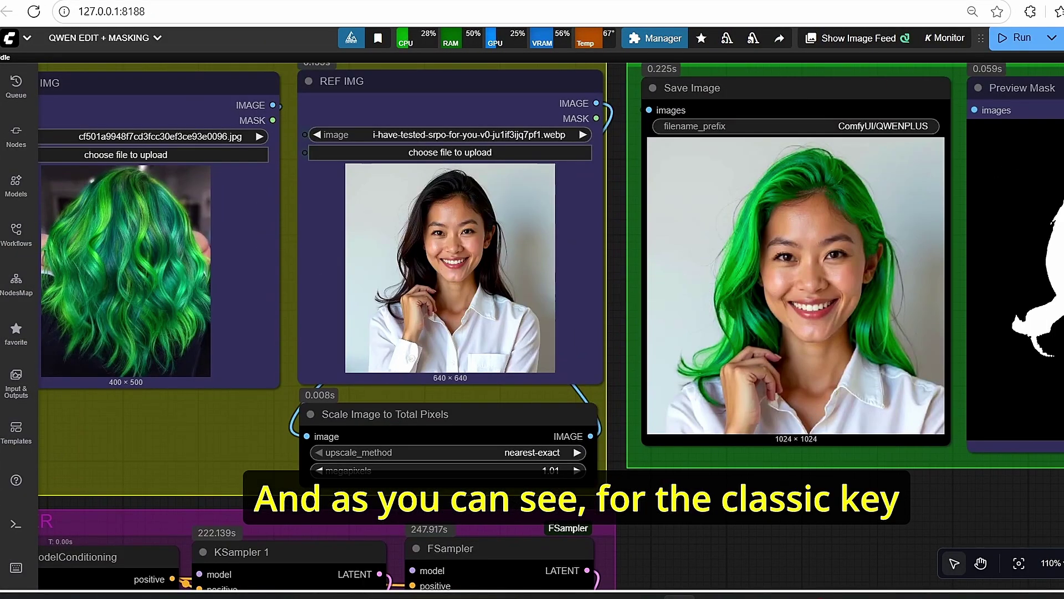
left_click(753, 281)
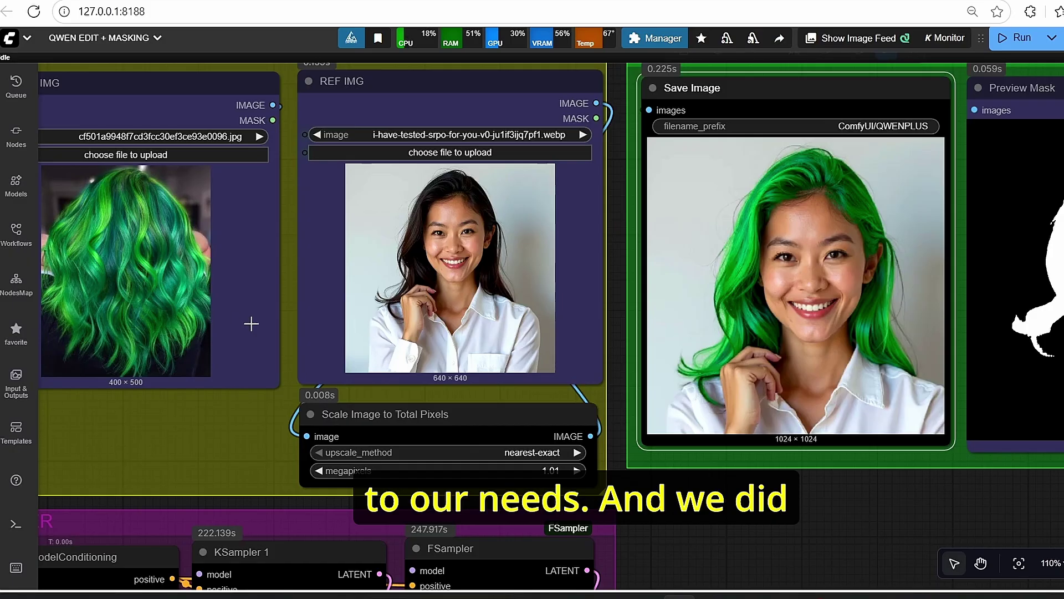
Review the Prompt 1 text and the masking prompt in the STEP 3 PROMPTING group.
scroll(654, 499, "down", 5)
left_click_drag(654, 502, 1018, 488)
left_click_drag(414, 150, 592, 118)
scroll(471, 233, "up", 4)
scroll(418, 289, "up", 5)
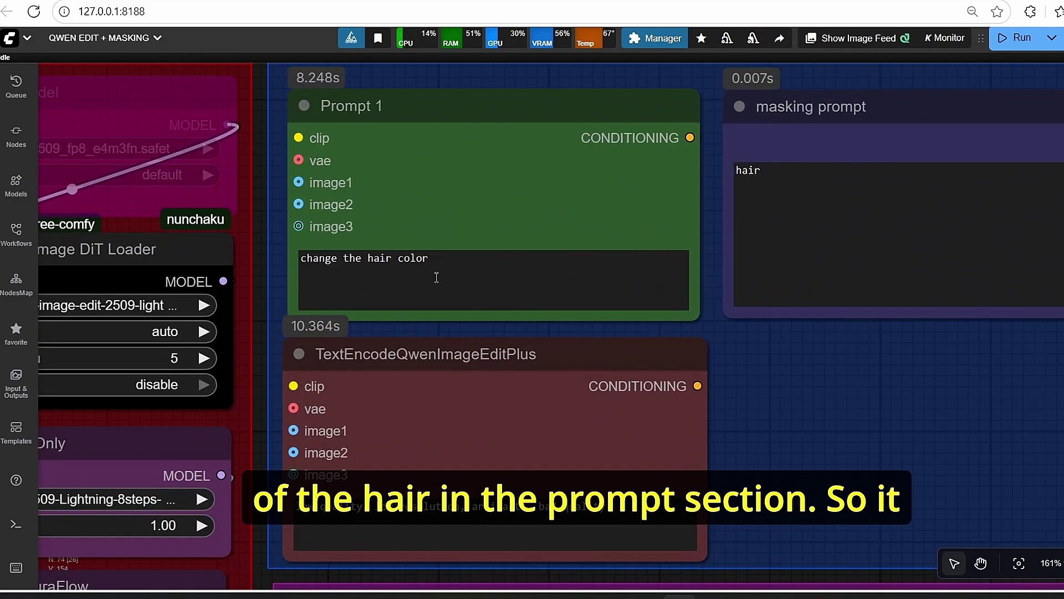
scroll(440, 280, "down", 4)
scroll(427, 276, "down", 4)
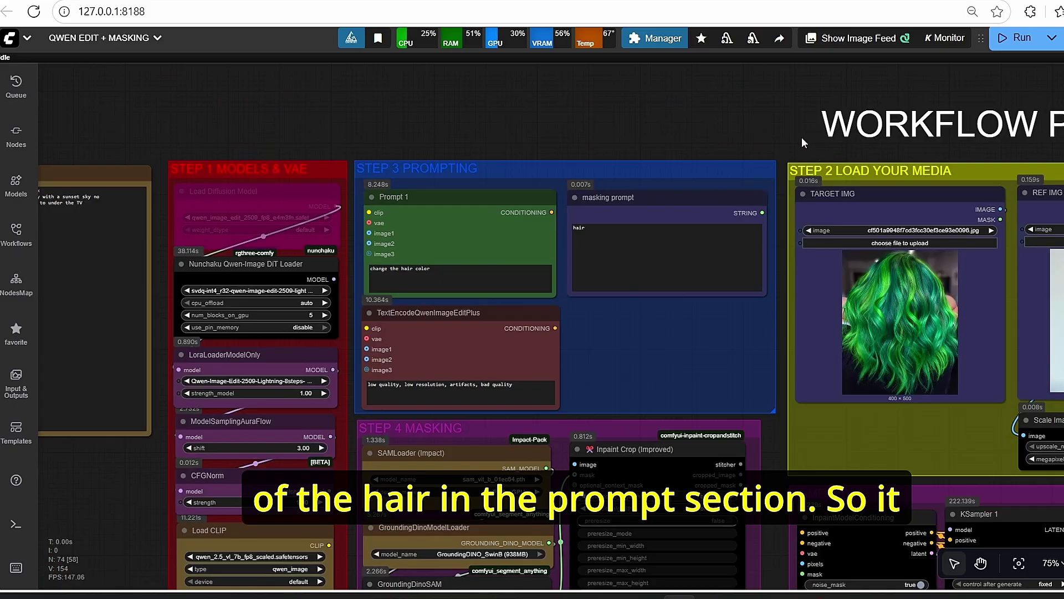
Compare the TARGET IMG and REF IMG inputs with the image in the ComfyUI/QWENPLUS Save Image node.
left_click_drag(783, 135, 448, 140)
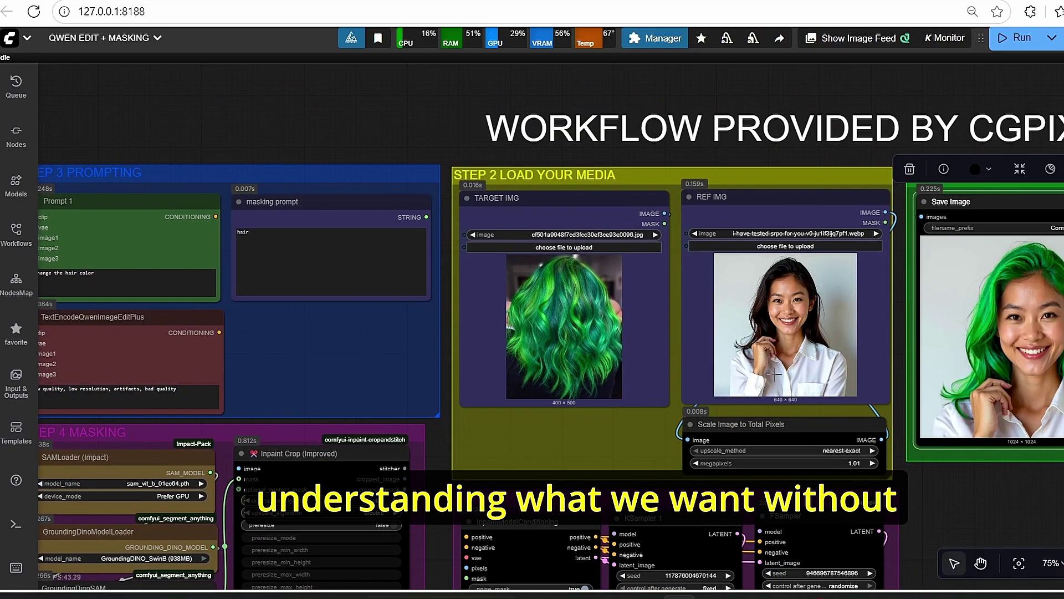
left_click_drag(981, 489, 846, 452)
scroll(846, 451, "up", 5)
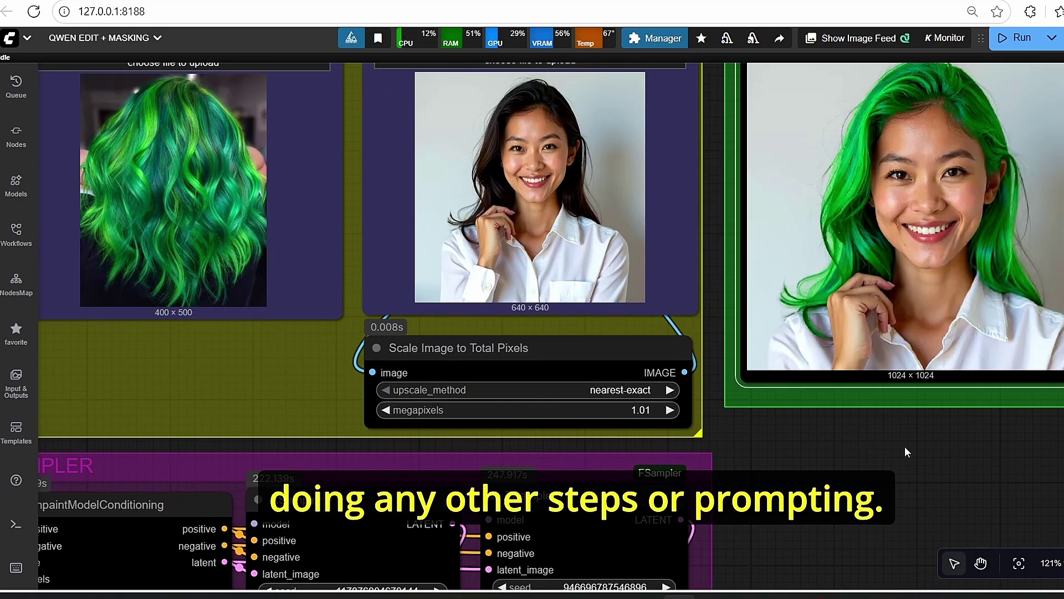
scroll(906, 449, "down", 2)
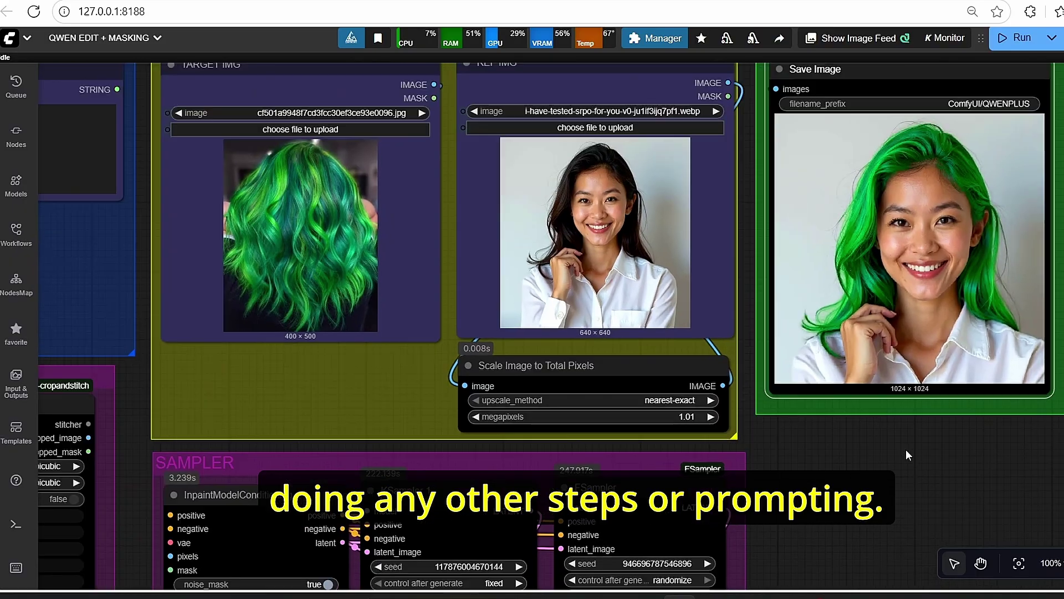
left_click_drag(888, 455, 862, 455)
scroll(817, 471, "down", 2)
Examine the Preview Mask and the FSampler image in the ComfyUI/QWENPLUS FSAMP Save Image node beside the KSampler result.
left_click_drag(973, 456, 574, 454)
scroll(693, 470, "down", 1)
left_click_drag(856, 467, 644, 455)
scroll(798, 341, "up", 3)
left_click(792, 346)
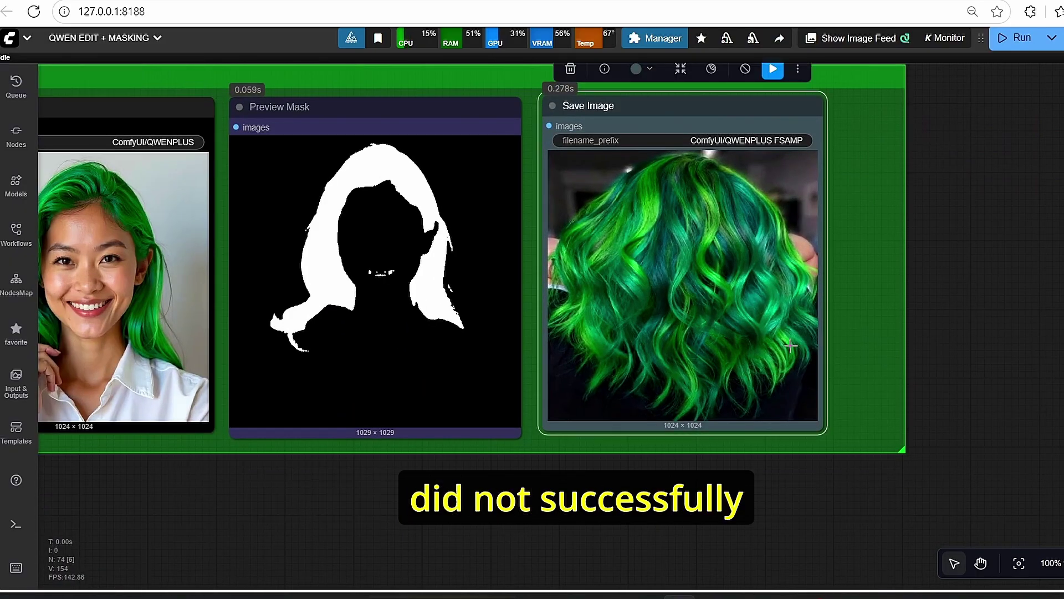
scroll(791, 346, "down", 2)
left_click_drag(701, 428, 859, 404)
scroll(853, 404, "up", 1)
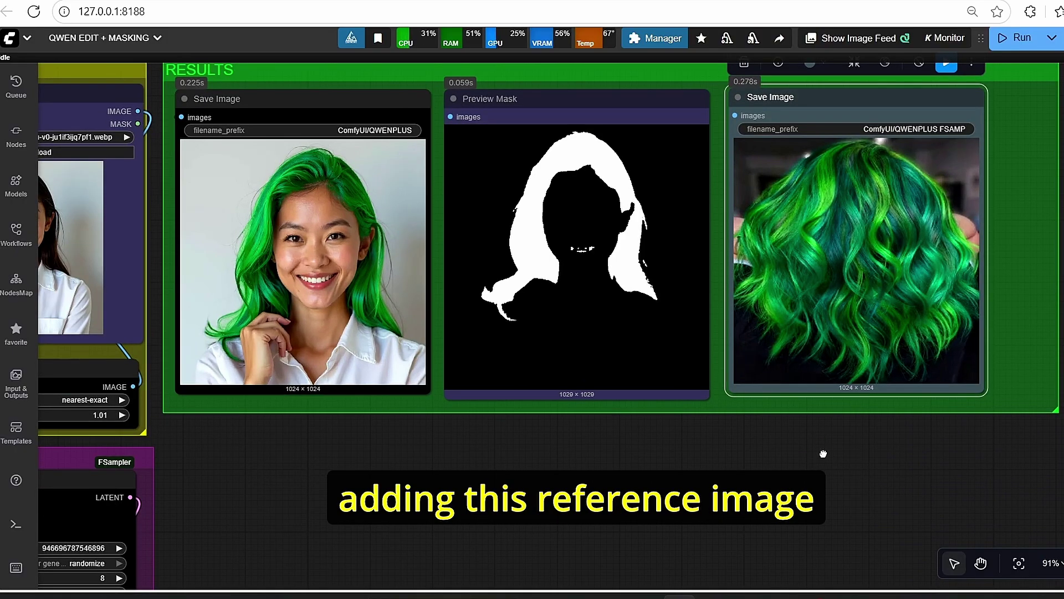
Compare the execution times of the KSampler 1 and FSampler nodes in the SAMPLER group.
scroll(709, 483, "down", 2)
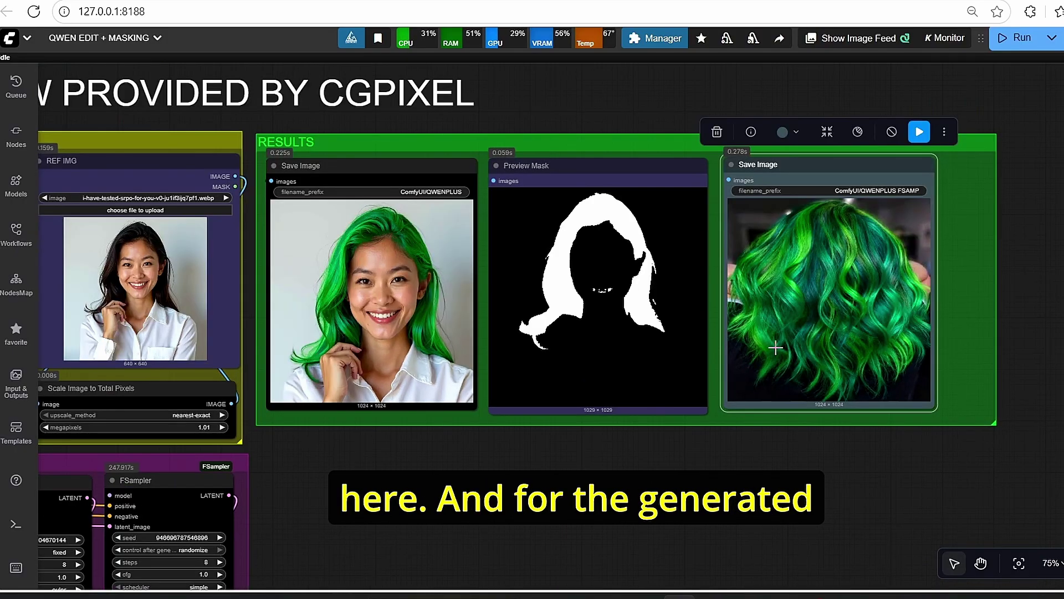
scroll(724, 484, "down", 1)
scroll(680, 347, "up", 5)
scroll(680, 346, "up", 4)
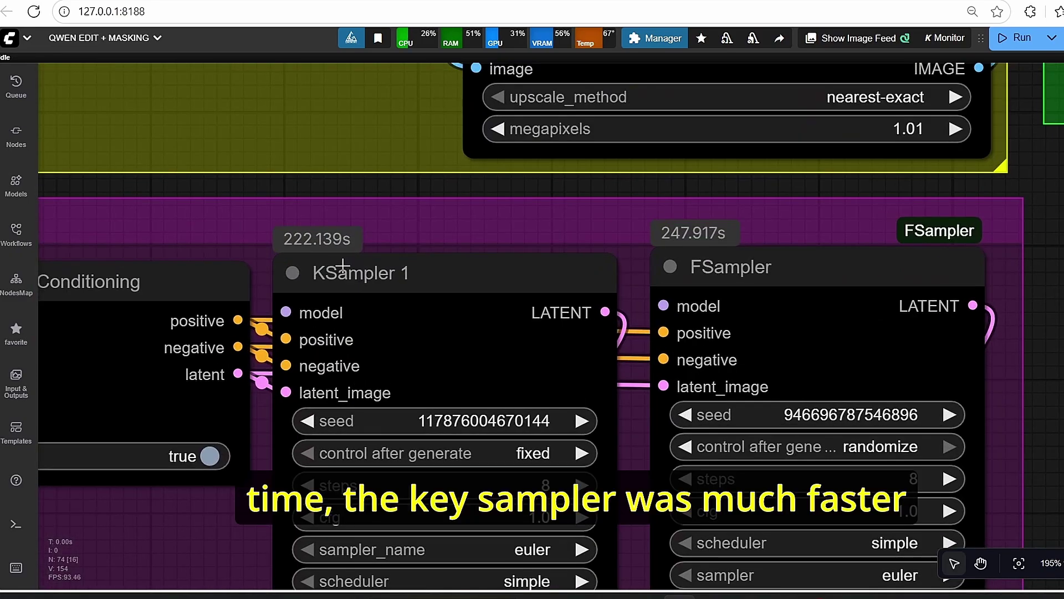
left_click(411, 288)
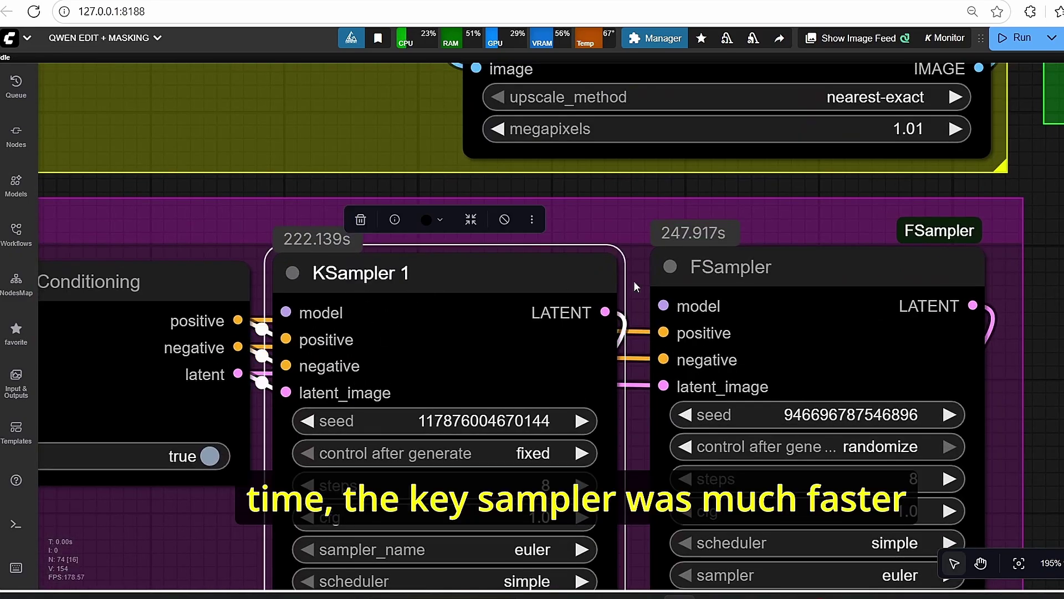
left_click(801, 302)
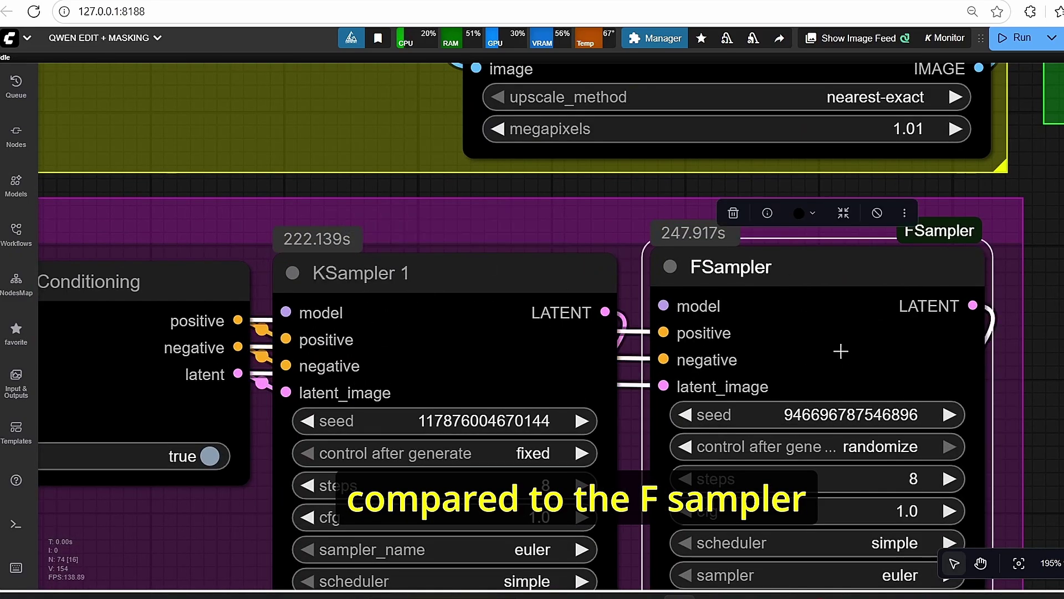
scroll(841, 351, "down", 6)
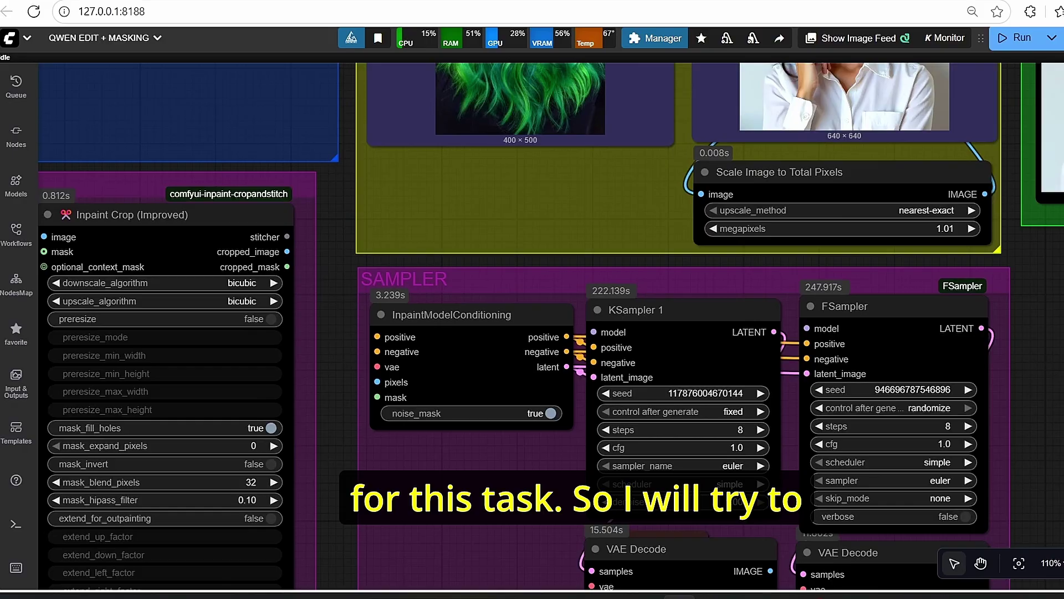
Load the blue hair picture images (10).jfif into the TARGET IMG node and run the workflow.
scroll(1053, 355, "down", 2)
scroll(900, 331, "down", 3)
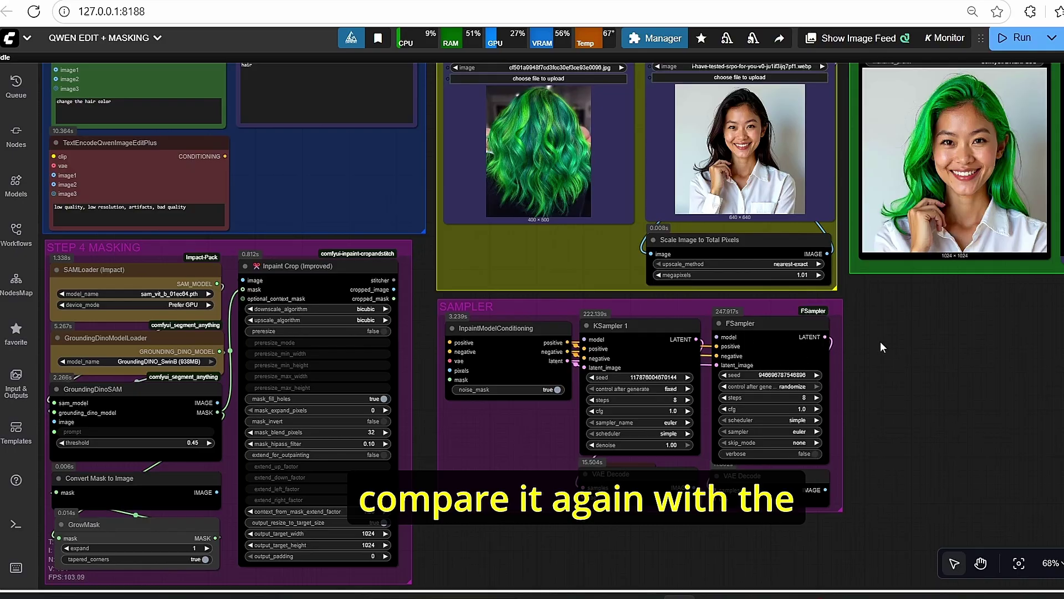
scroll(937, 383, "down", 5)
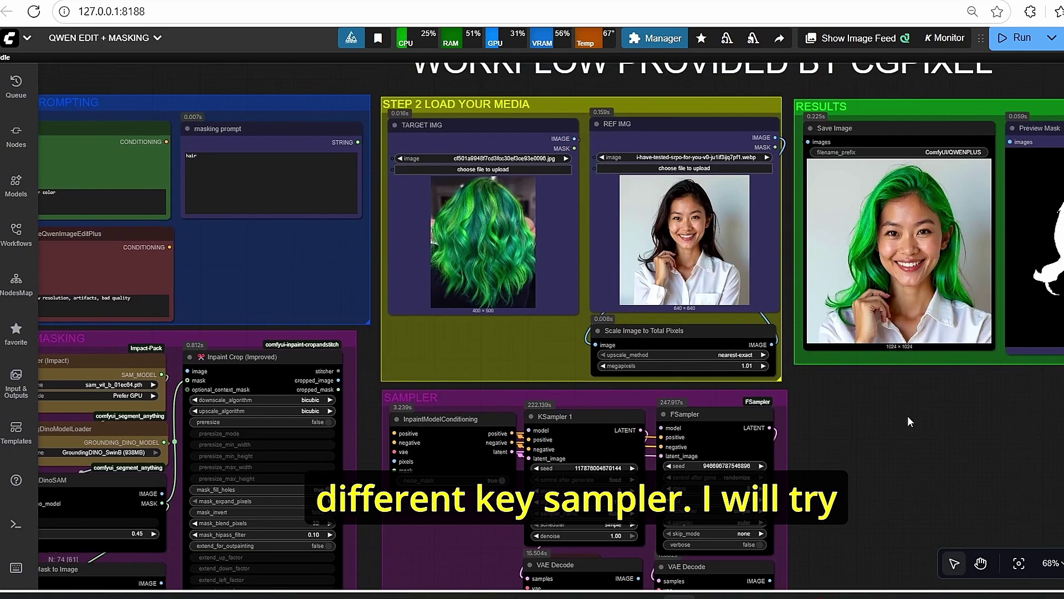
scroll(523, 170, "up", 10)
left_click(523, 169)
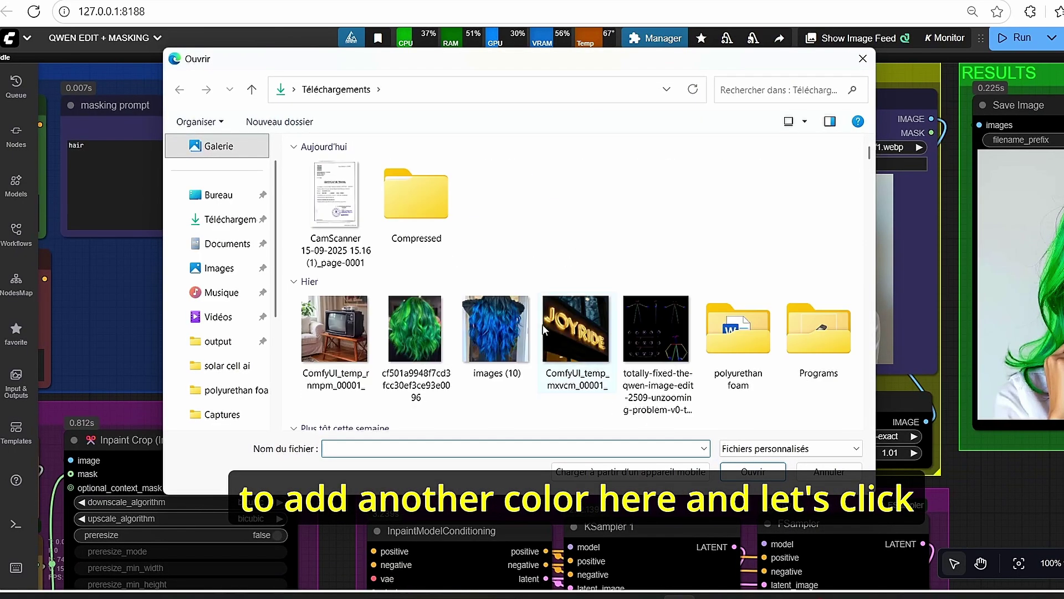
double_click(492, 324)
Compare the new image in the ComfyUI/QWENPLUS Save Image node with the TARGET IMG and REF IMG pictures.
scroll(892, 434, "down", 3)
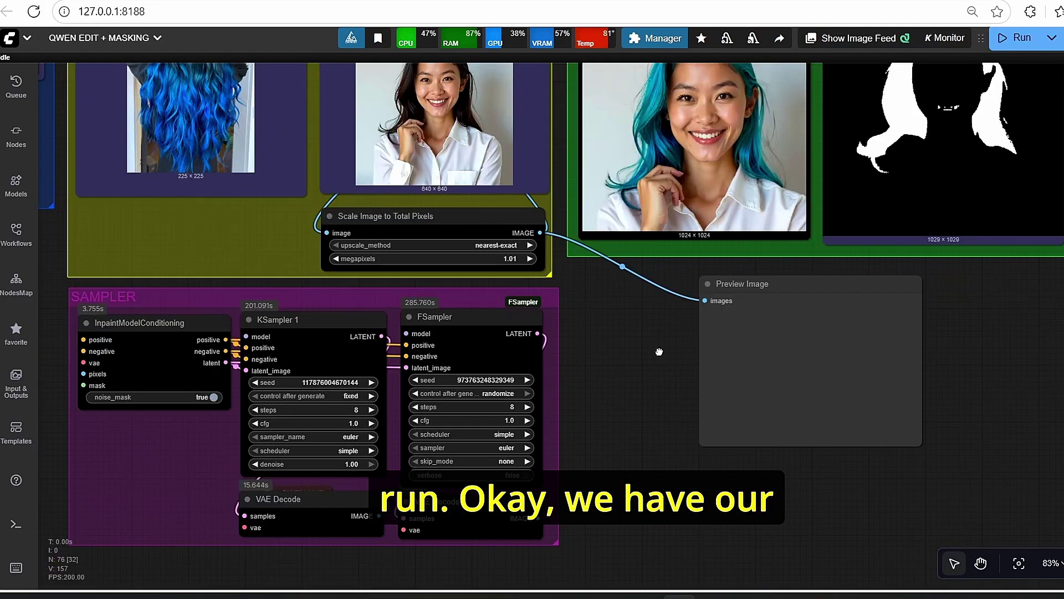
scroll(552, 327, "up", 3)
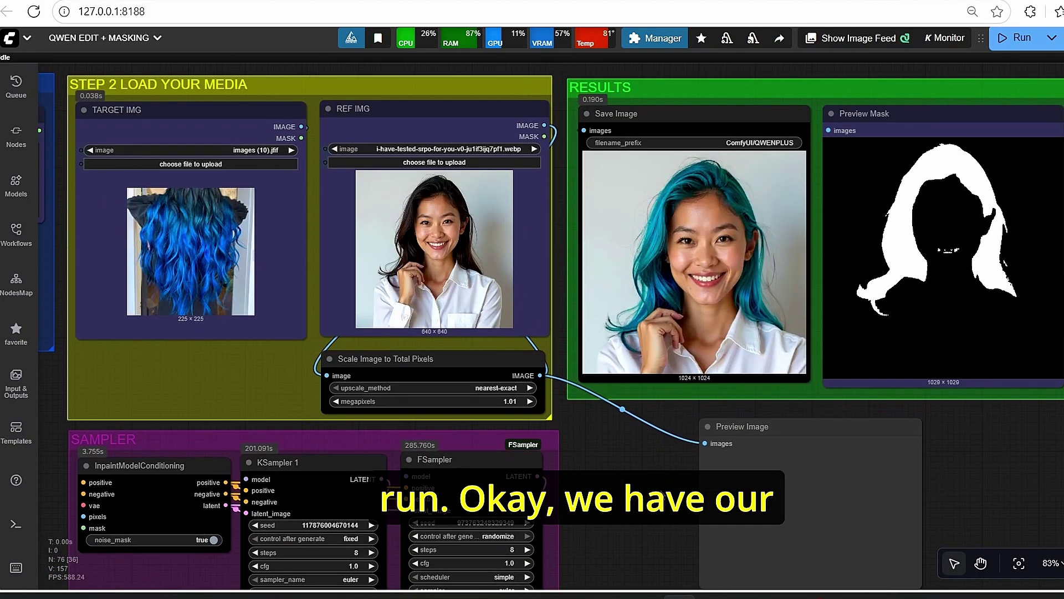
scroll(609, 344, "up", 5)
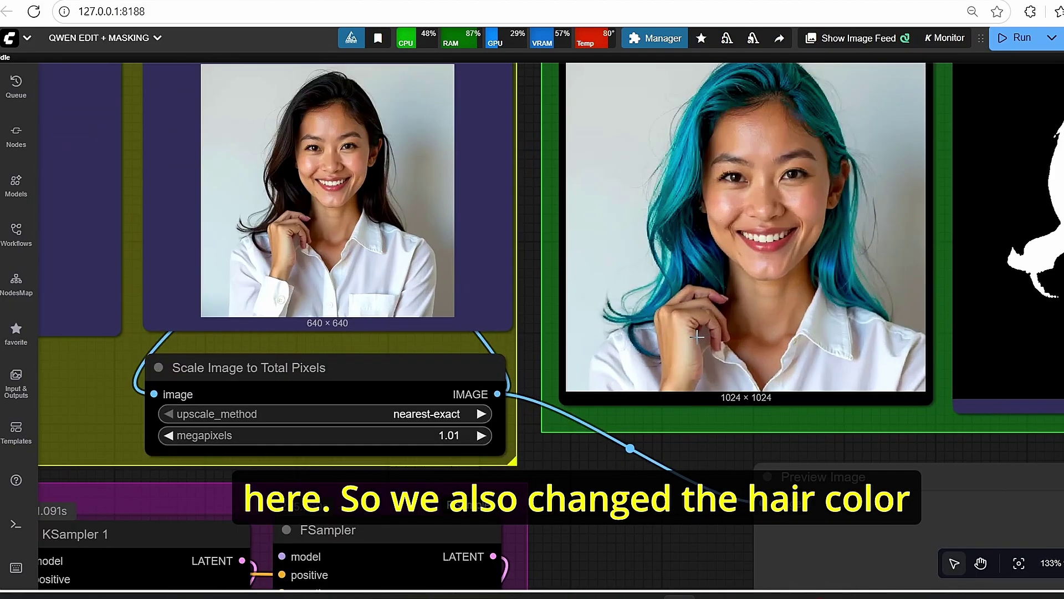
scroll(697, 336, "down", 4)
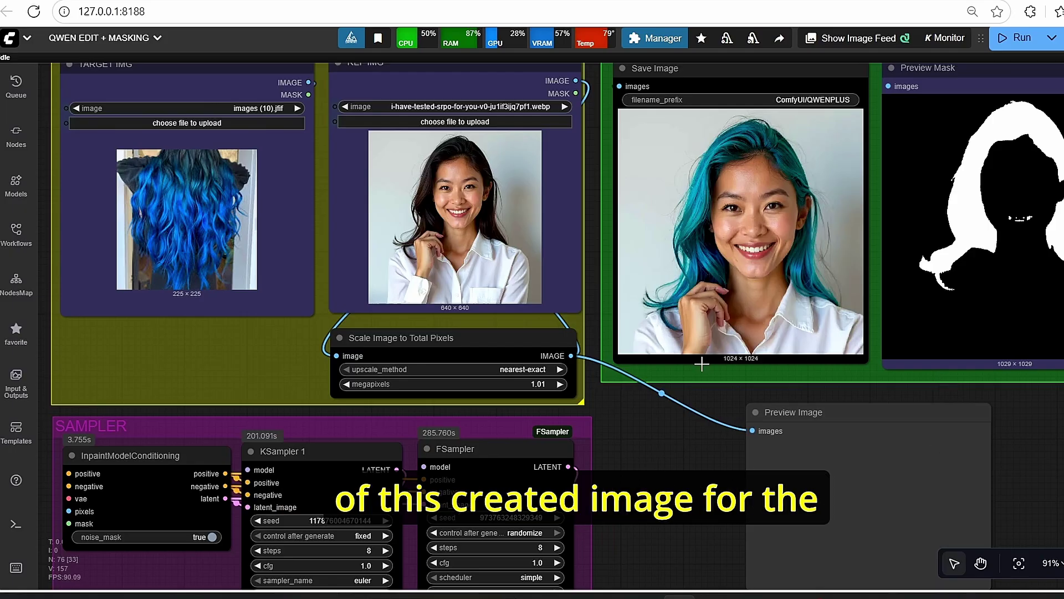
scroll(776, 361, "up", 3)
scroll(870, 427, "down", 6)
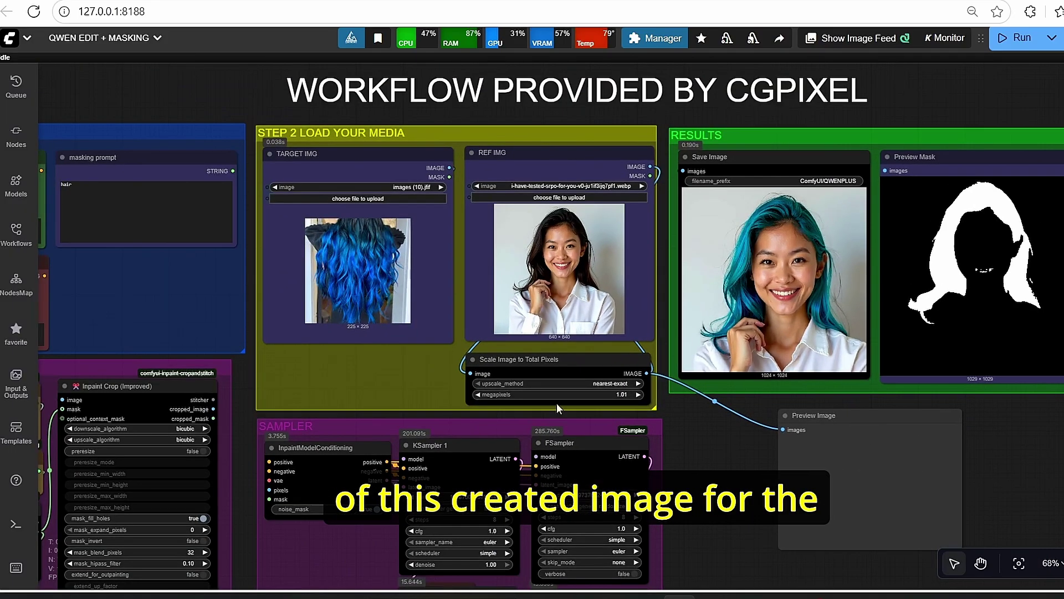
Examine the FSampler image in the ComfyUI/QWENPLUS FSAMP Save Image node for hair color and shape.
left_click(449, 463)
left_click(740, 478)
left_click_drag(740, 478, 527, 473)
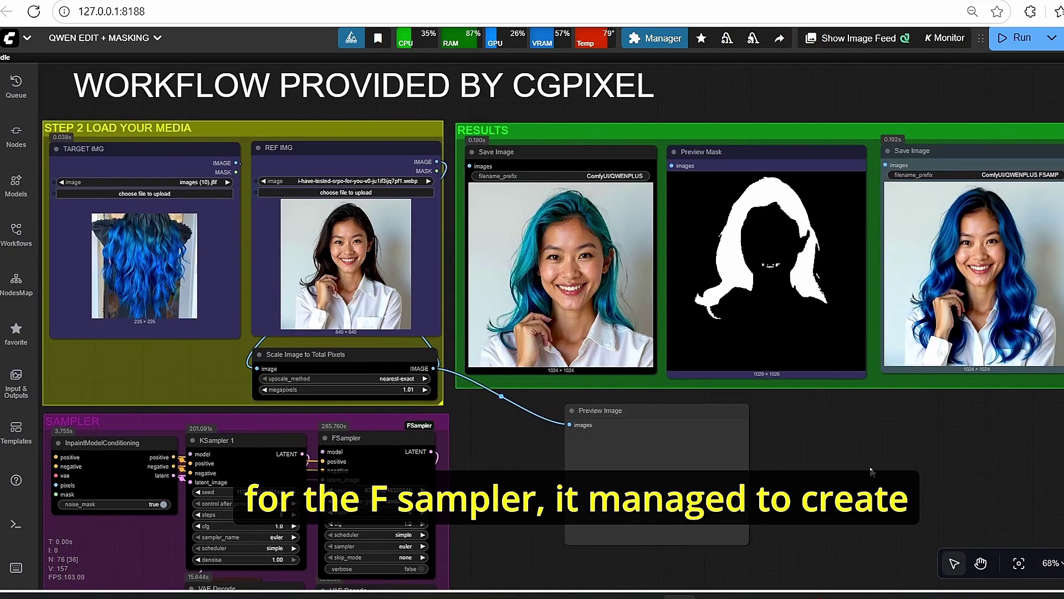
left_click_drag(928, 429, 634, 455)
scroll(732, 286, "up", 8)
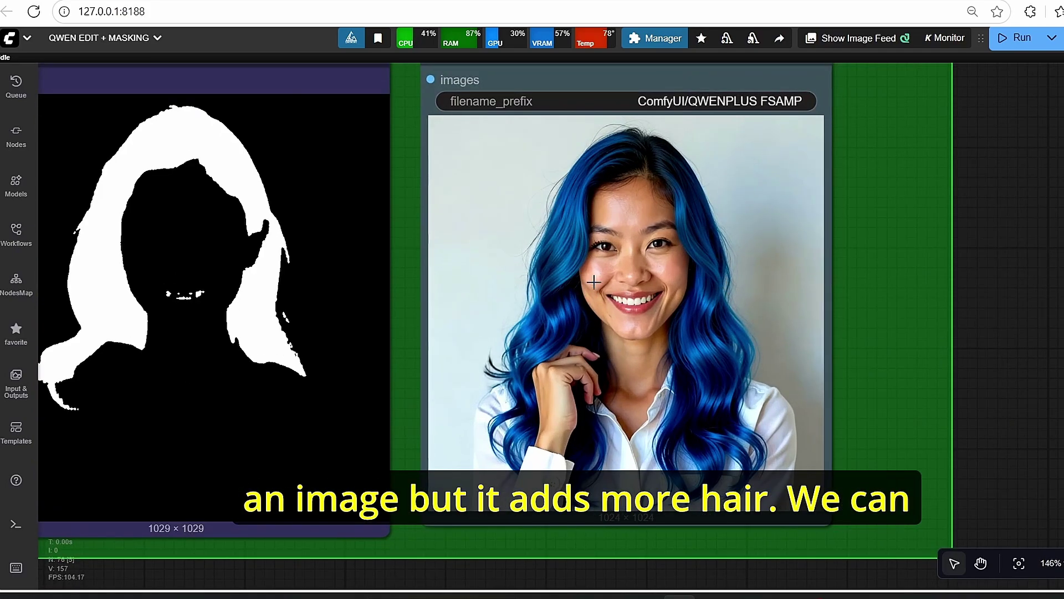
scroll(593, 282, "down", 2)
scroll(653, 274, "down", 4)
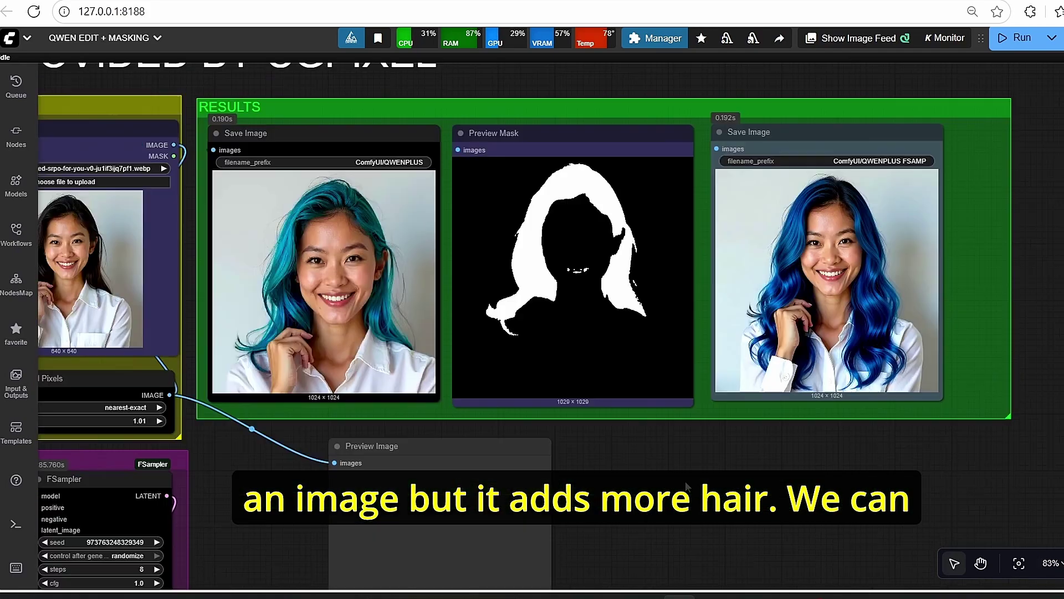
Compare the cropping and hair color of the KSampler and FSampler results beside the Preview Mask.
left_click_drag(637, 471, 656, 484)
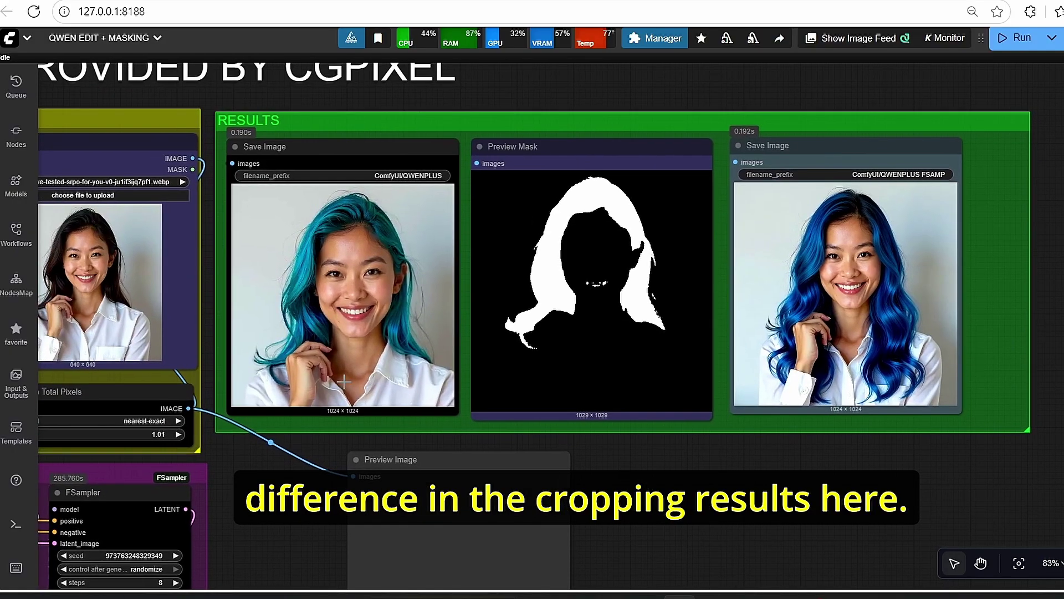
scroll(364, 368, "up", 2)
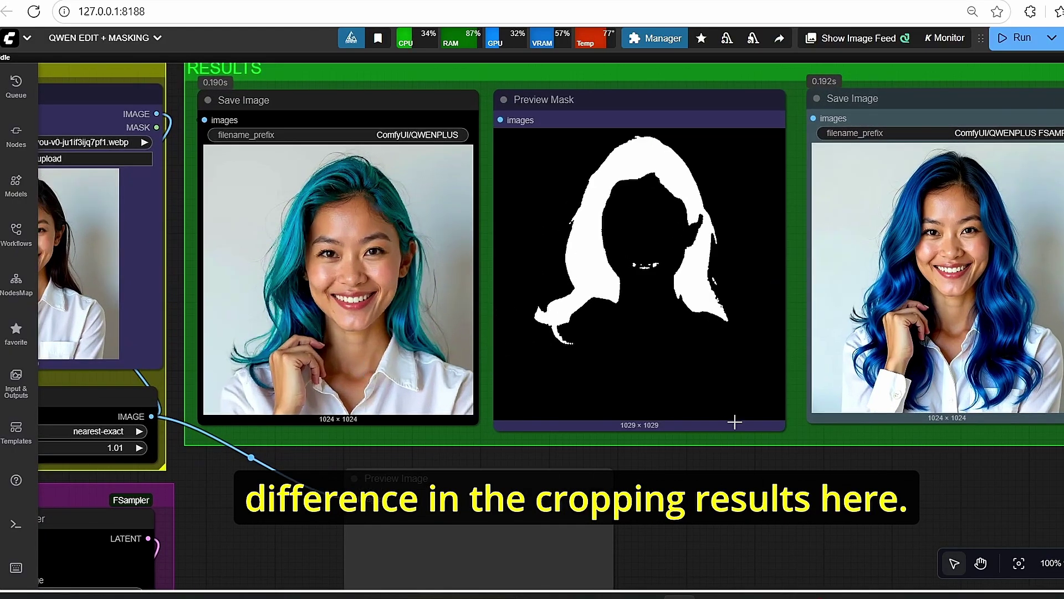
left_click_drag(856, 473, 664, 496)
scroll(716, 403, "up", 4)
left_click(802, 350)
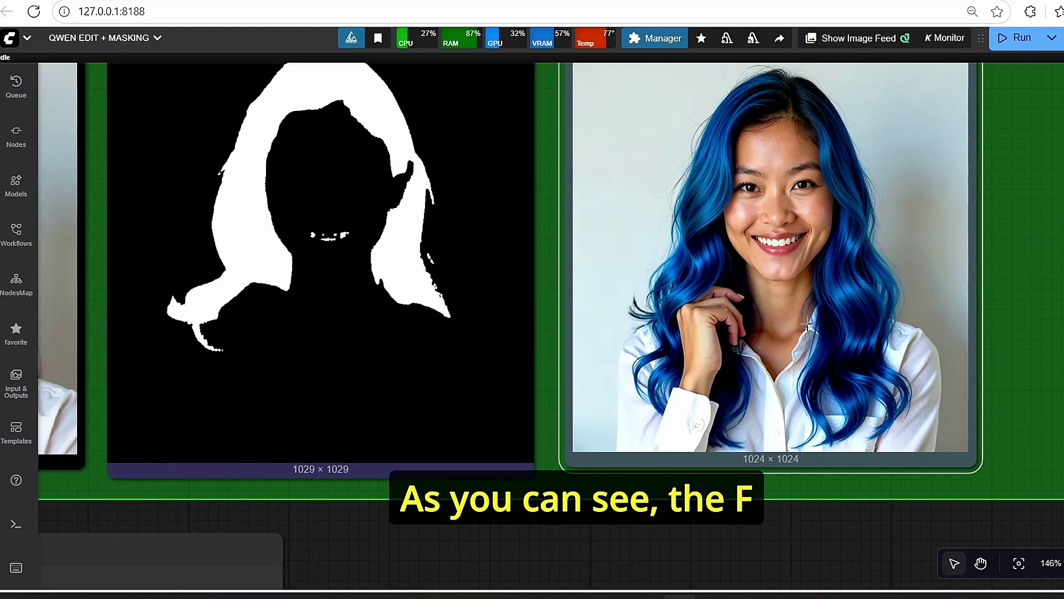
scroll(758, 425, "down", 2)
scroll(597, 560, "left", 1)
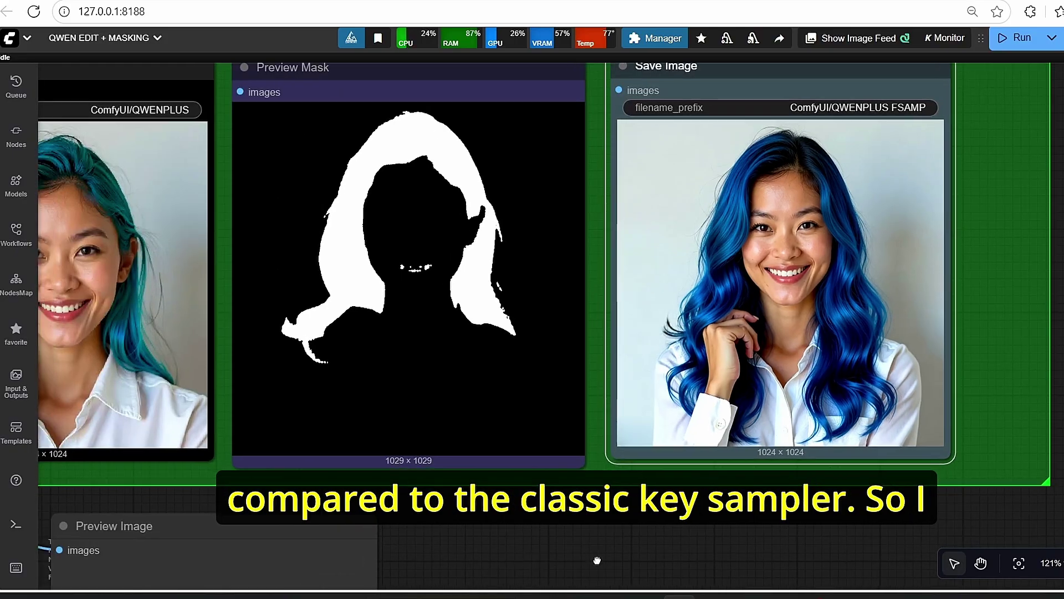
scroll(465, 347, "left", 5)
scroll(472, 345, "down", 5)
left_click(480, 350)
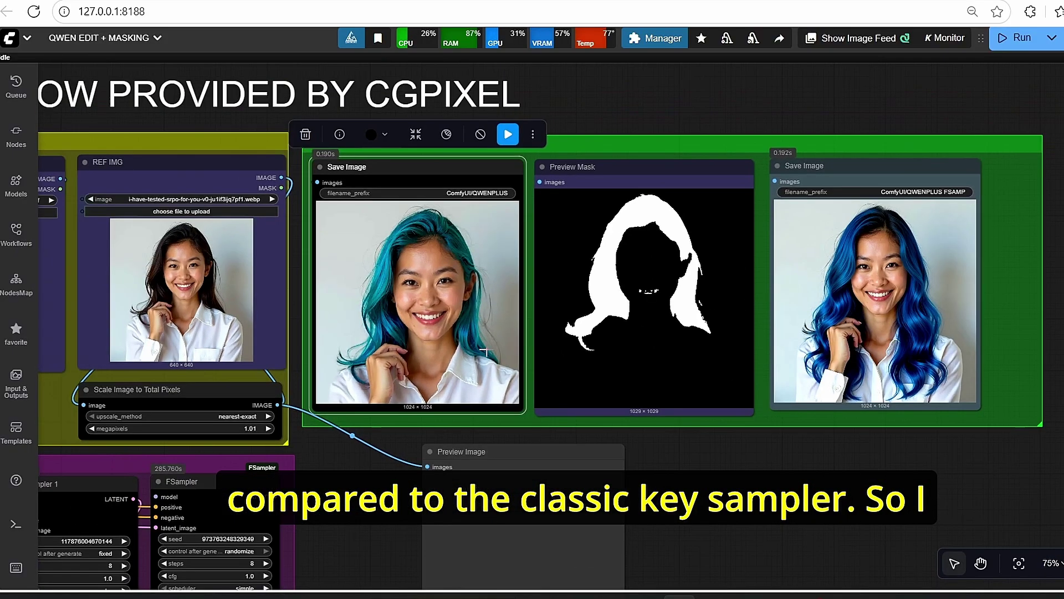
scroll(486, 352, "right", 3)
scroll(687, 471, "up", 1)
left_click_drag(682, 513, 690, 463)
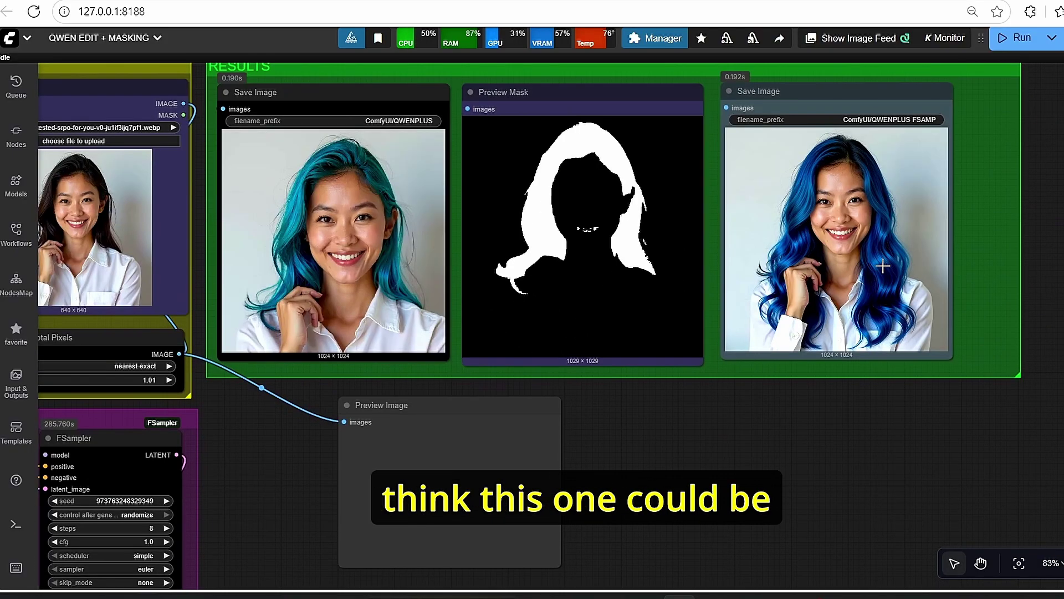
left_click(888, 270)
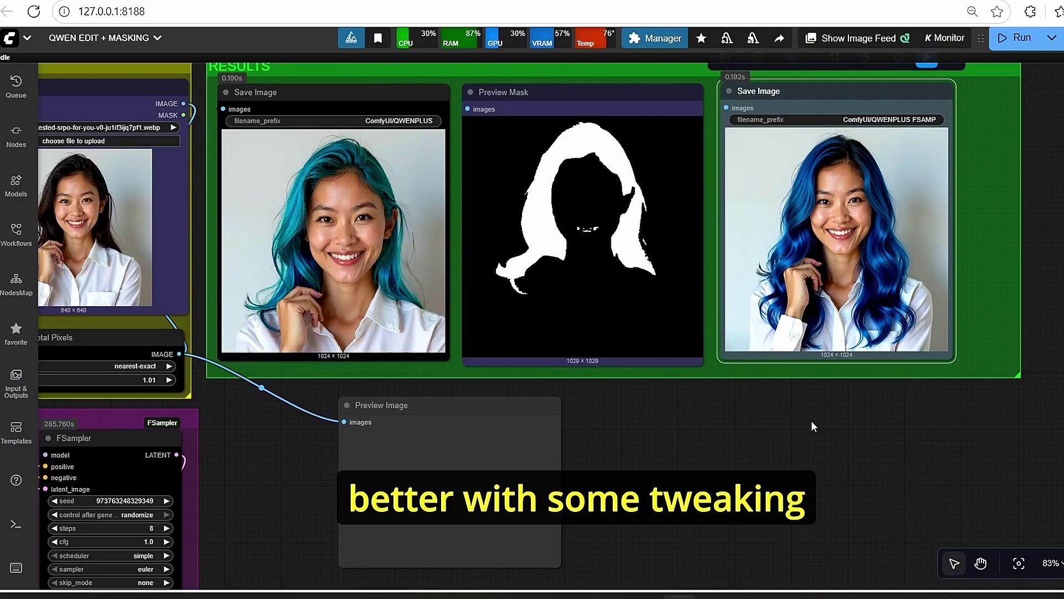
Compare how long KSampler 1 and FSampler took for the blue hair run.
scroll(737, 473, "down", 2)
left_click_drag(738, 474, 893, 429)
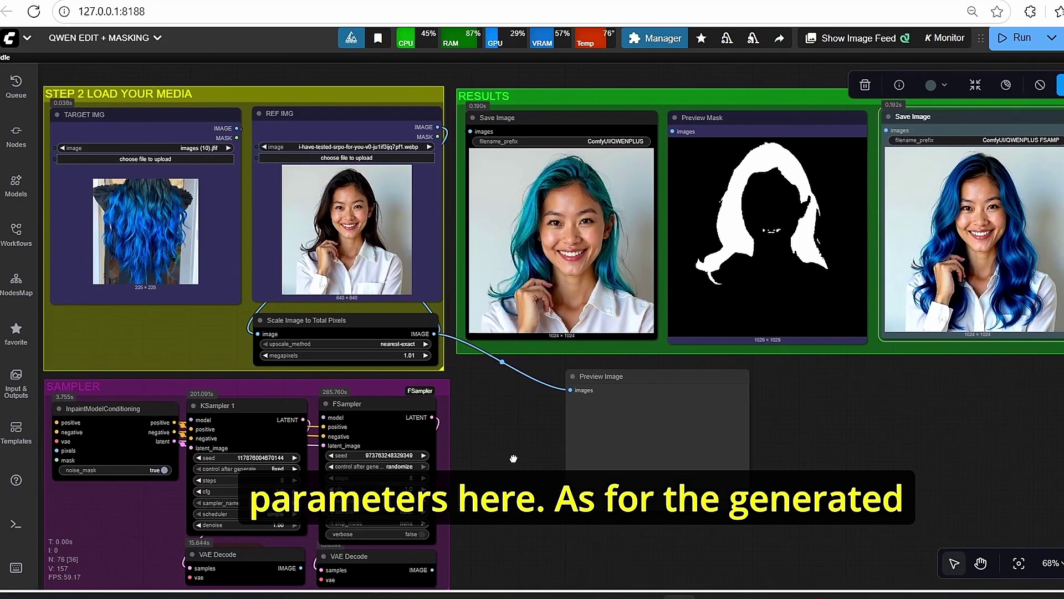
scroll(499, 471, "up", 2)
left_click_drag(493, 474, 779, 373)
scroll(668, 388, "up", 1)
scroll(508, 308, "up", 2)
scroll(522, 316, "up", 3)
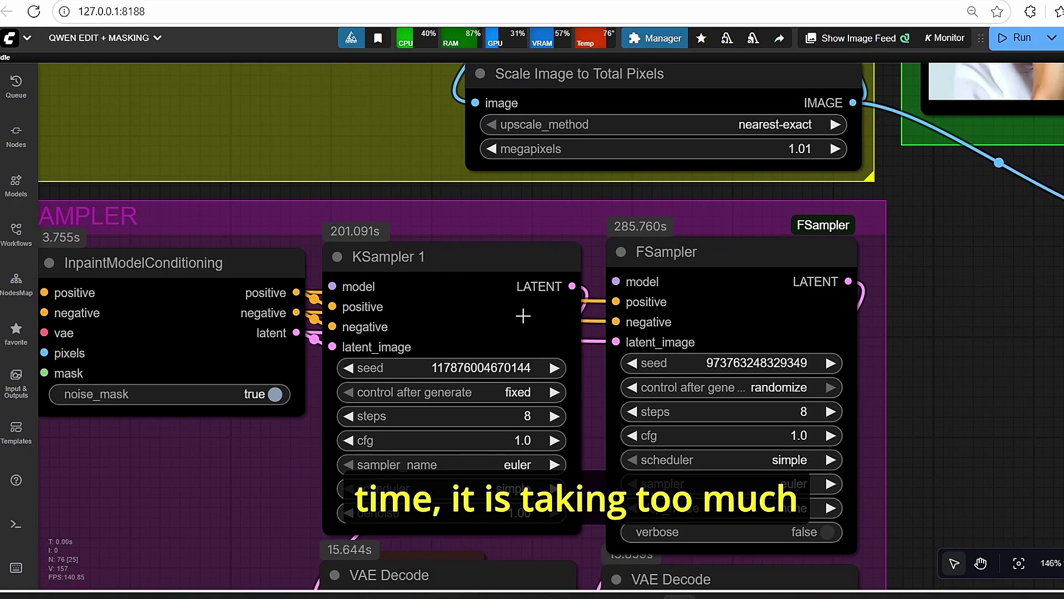
left_click(727, 264)
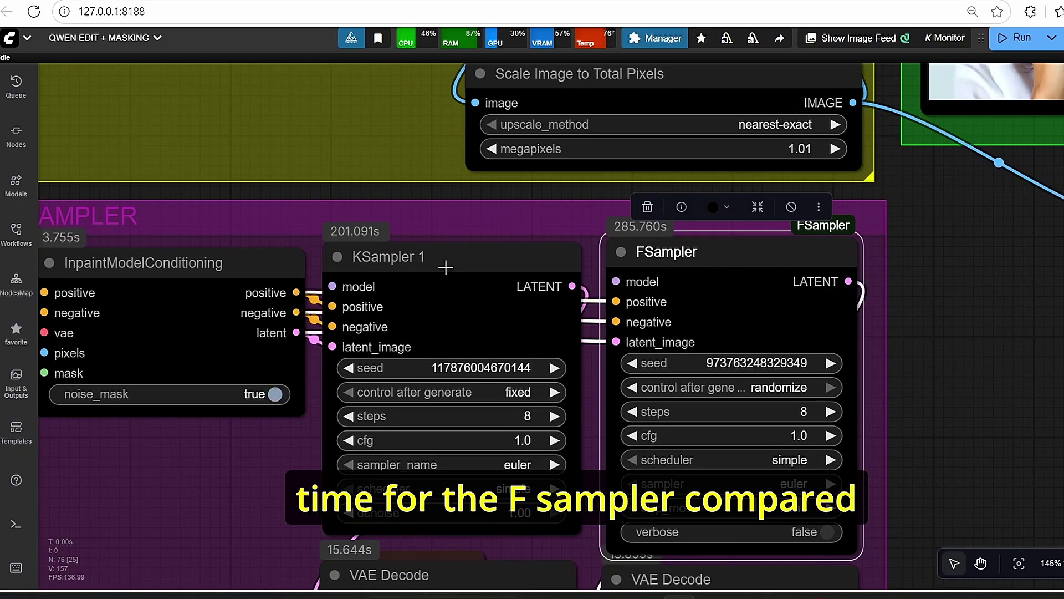
left_click(511, 266)
scroll(487, 352, "down", 3)
left_click(866, 444)
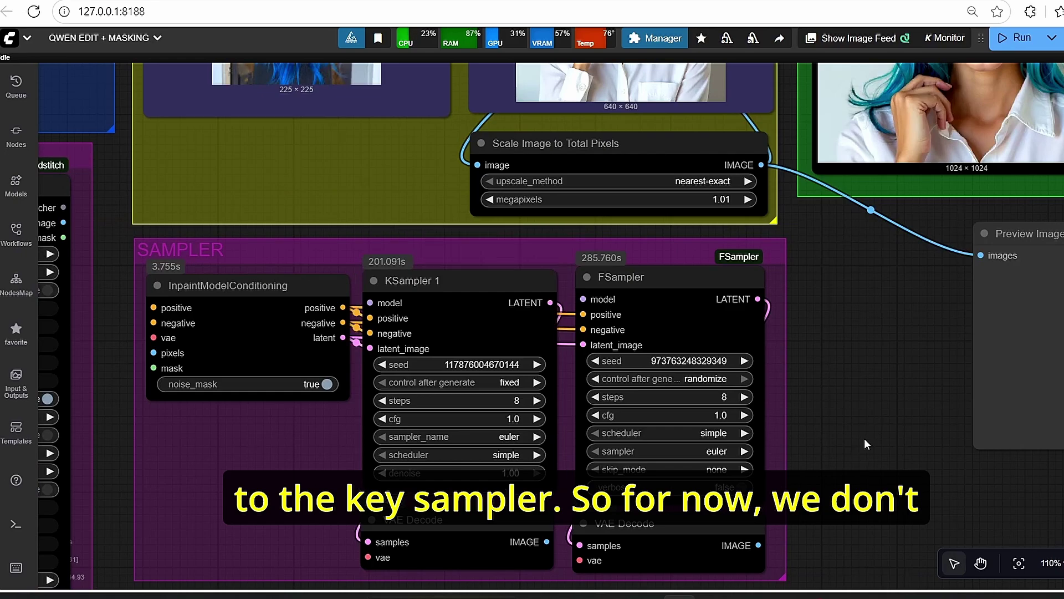
scroll(886, 409, "down", 2)
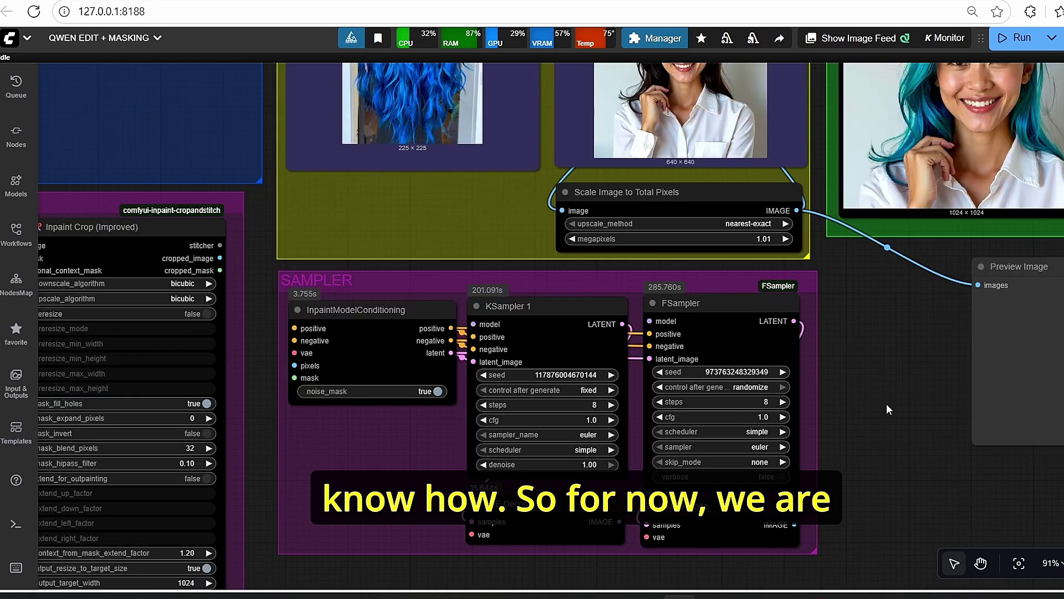
scroll(886, 410, "down", 2)
left_click_drag(875, 323, 877, 378)
scroll(884, 413, "down", 2)
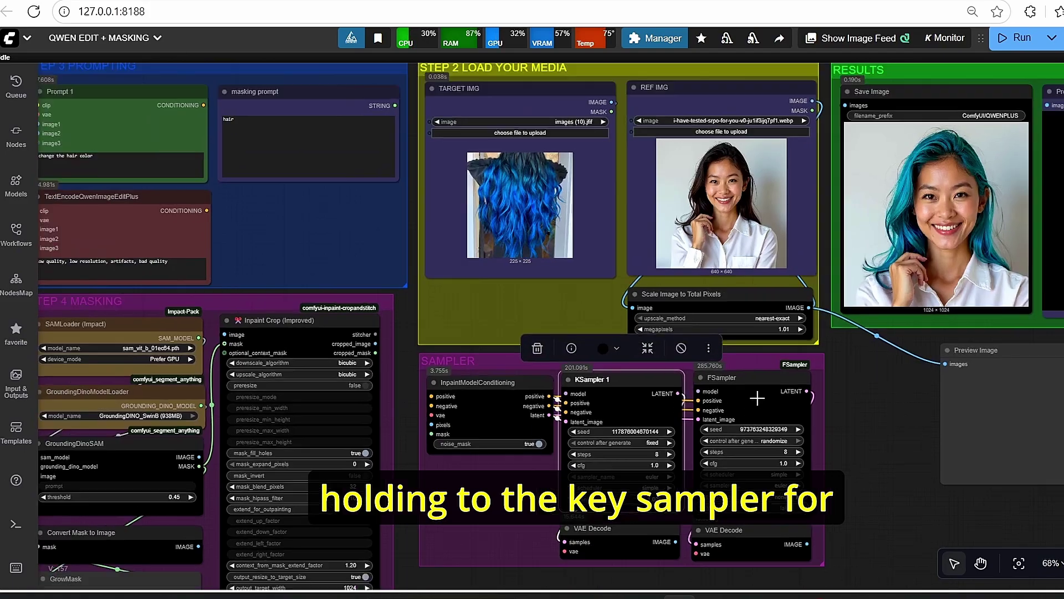
scroll(809, 377, "up", 1)
scroll(814, 350, "up", 3)
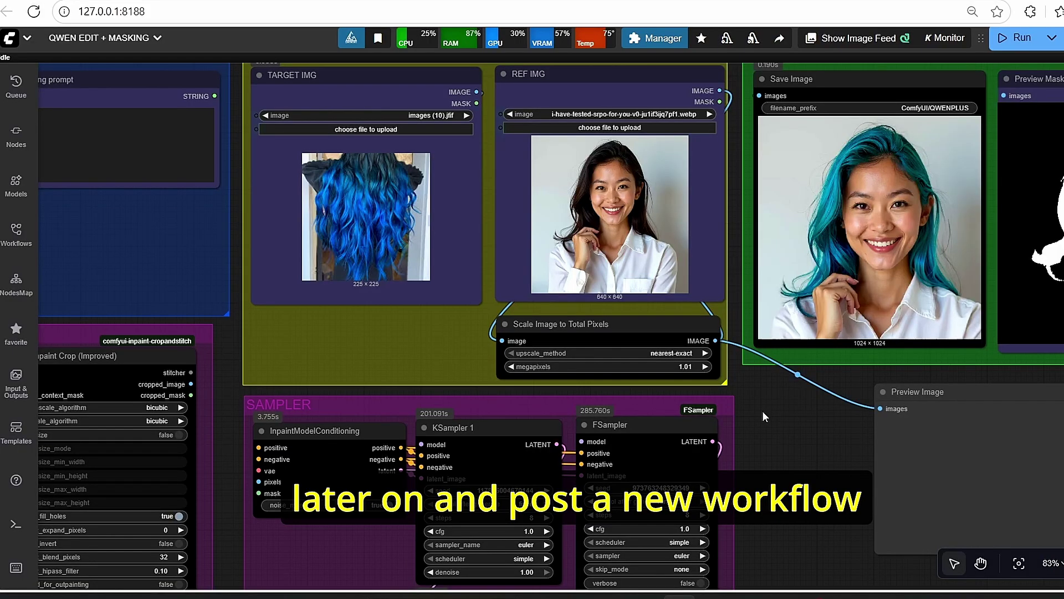
Load the palm-tree T-shirt picture 75317569.jpeg into the TARGET IMG node.
scroll(763, 411, "down", 3)
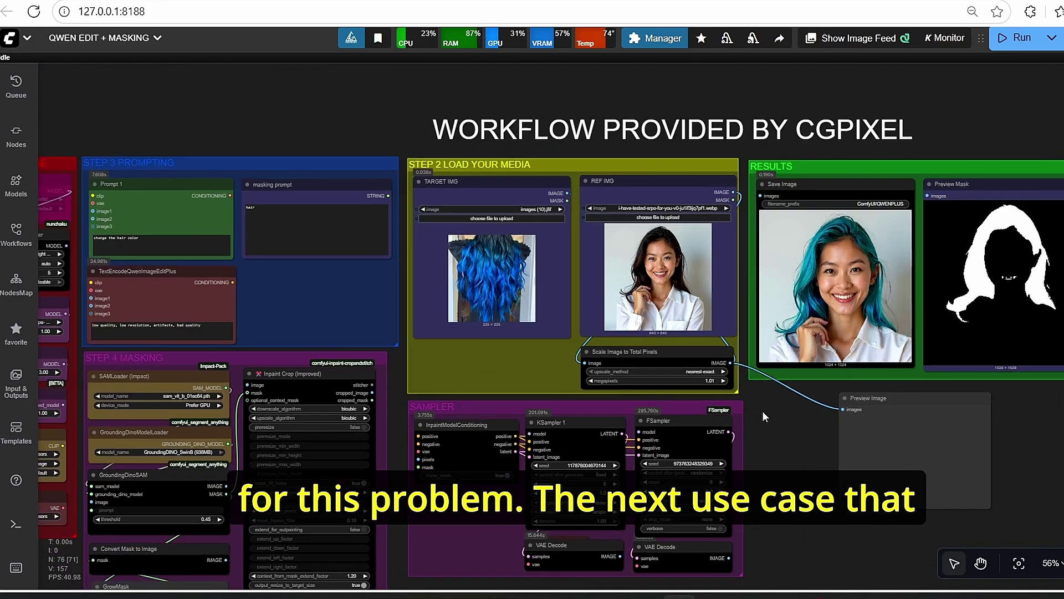
left_click_drag(177, 99, 256, 174)
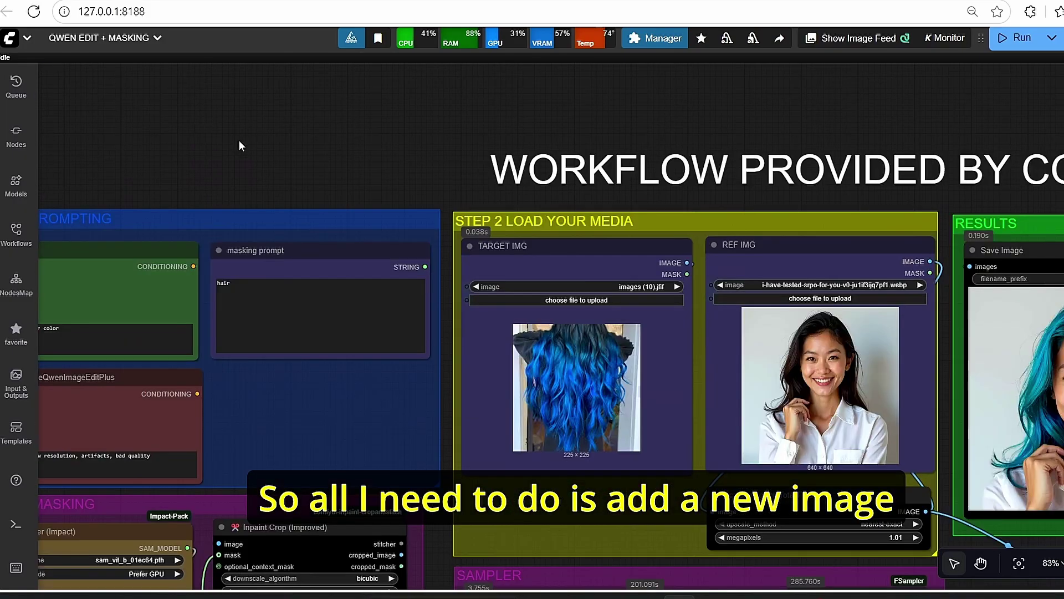
left_click(550, 361)
right_click(553, 366)
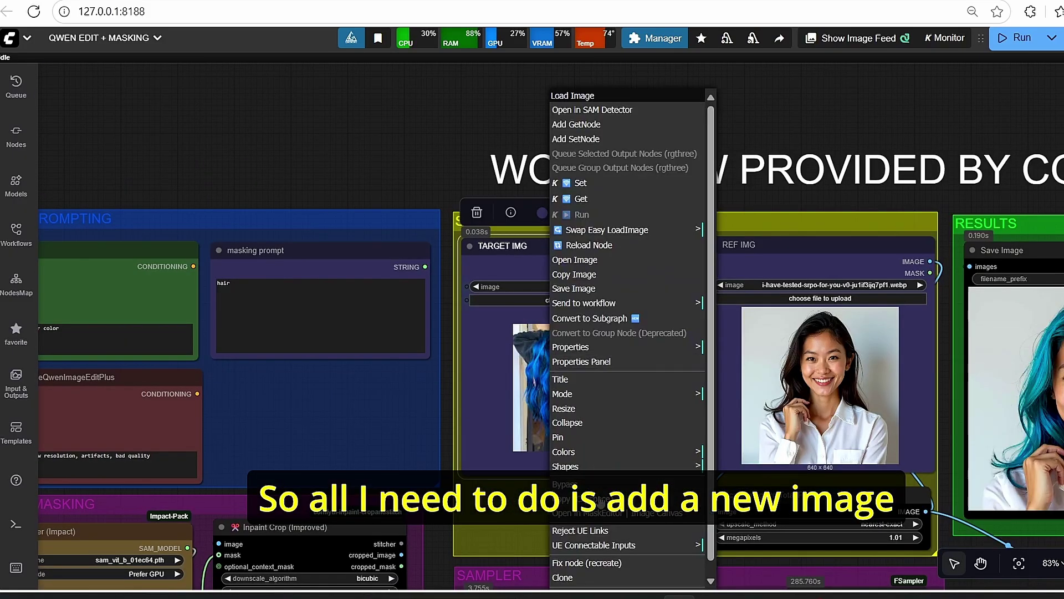
left_click(601, 506)
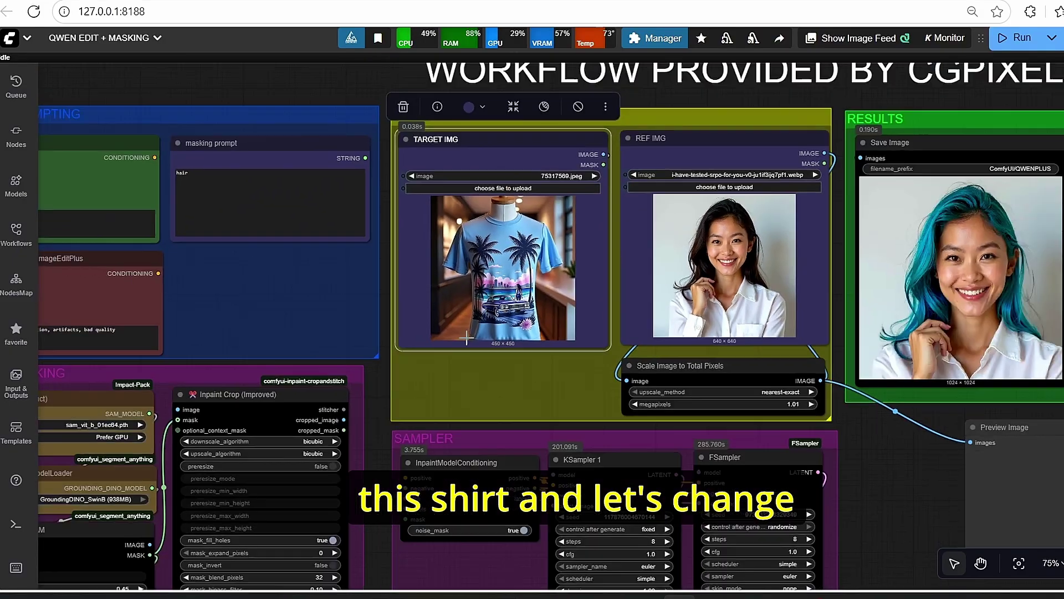
Replace the masking prompt text with "shirt".
left_click_drag(428, 390, 744, 400)
scroll(537, 216, "up", 3)
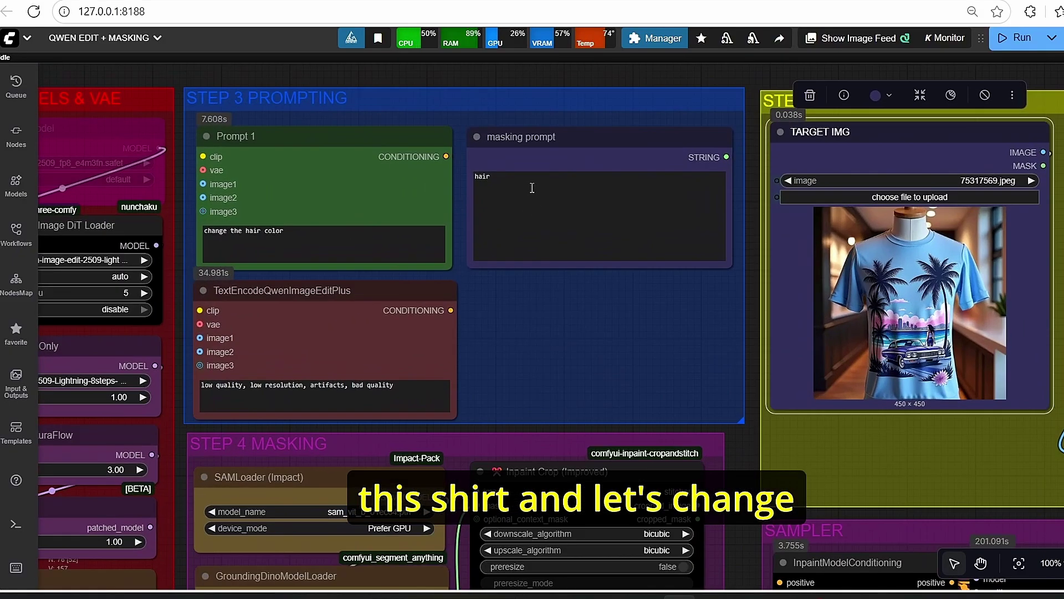
left_click_drag(529, 185, 428, 173)
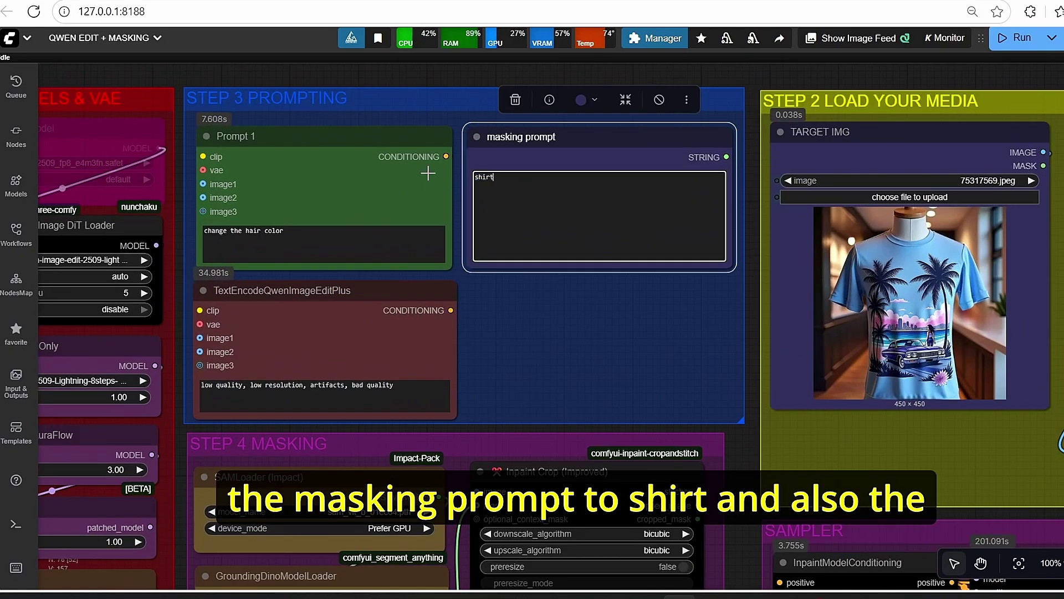
Replace the Prompt 1 text with "change the shirt of the woman", as listed in the try-on line of the Note.
left_click(208, 73)
left_click_drag(208, 73, 710, 75)
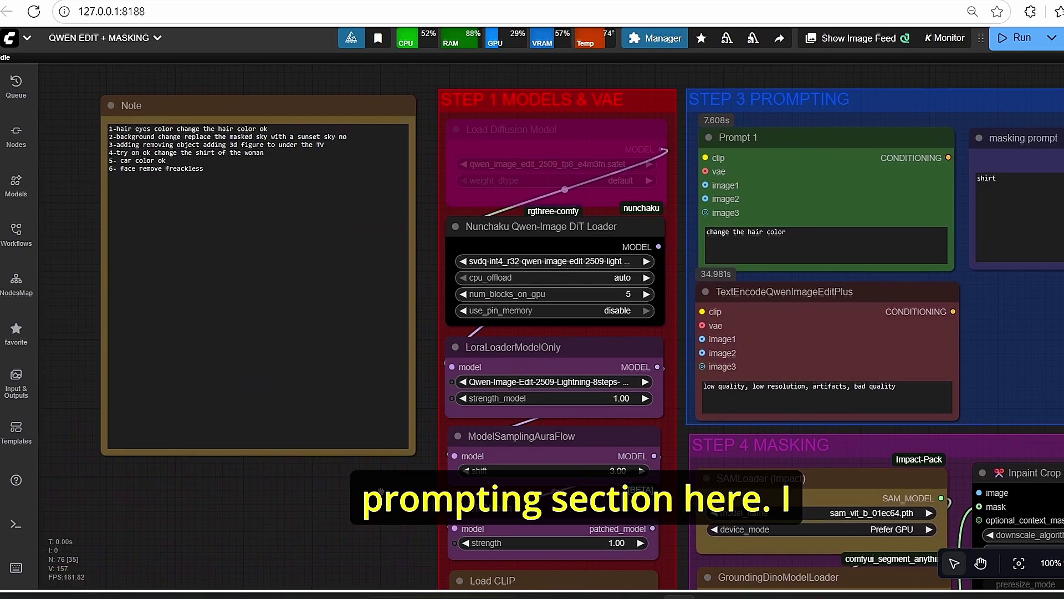
left_click_drag(381, 491, 412, 498)
scroll(286, 170, "up", 4)
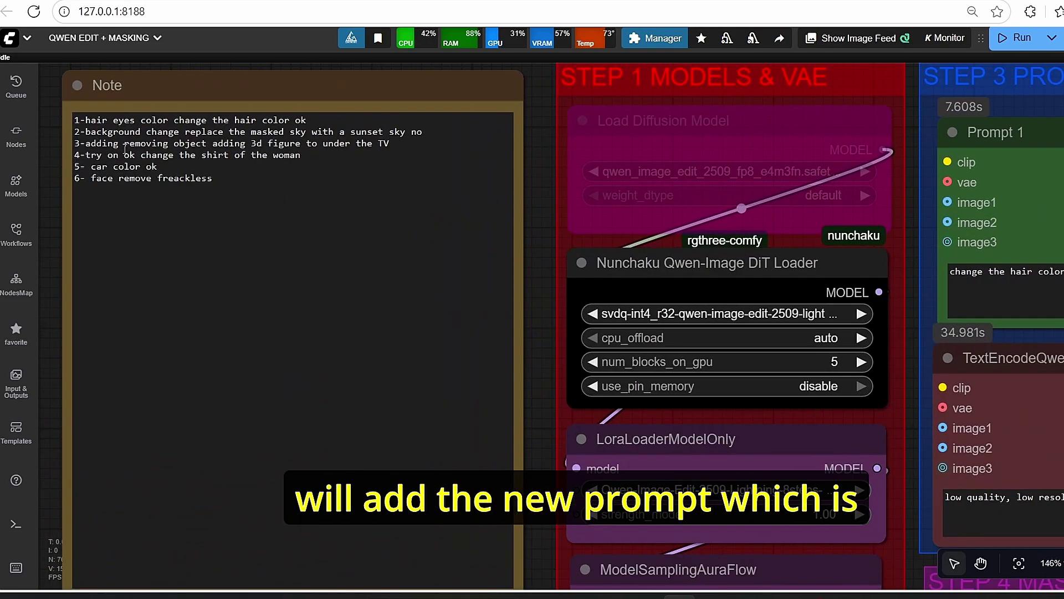
type("change the shirt of the woman")
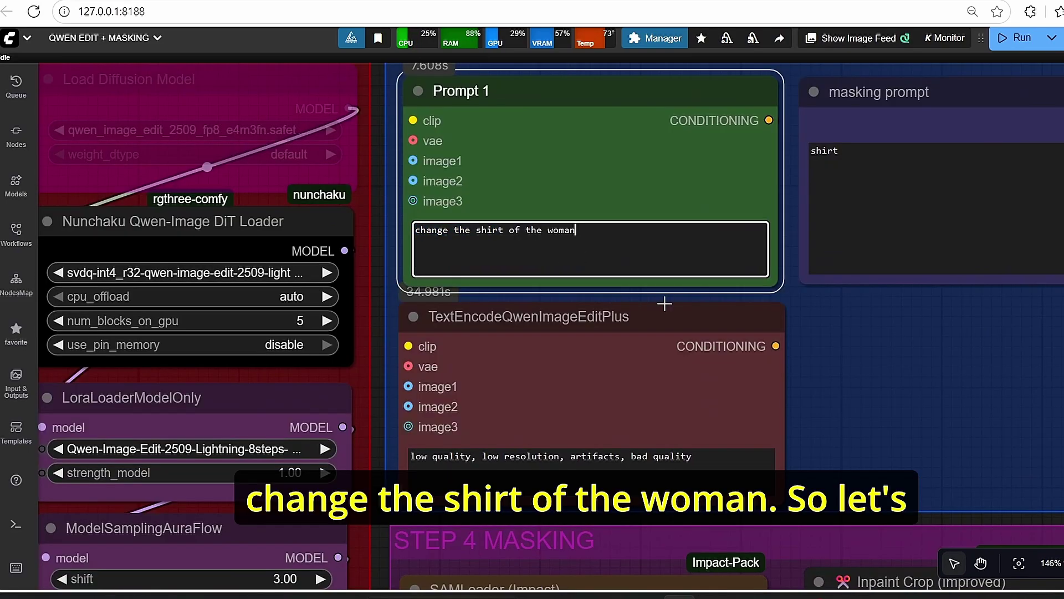
Compare the shirt and hand area of the KSampler image in the ComfyUI/QWENPLUS Save Image node with the REF IMG picture.
scroll(762, 331, "down", 9)
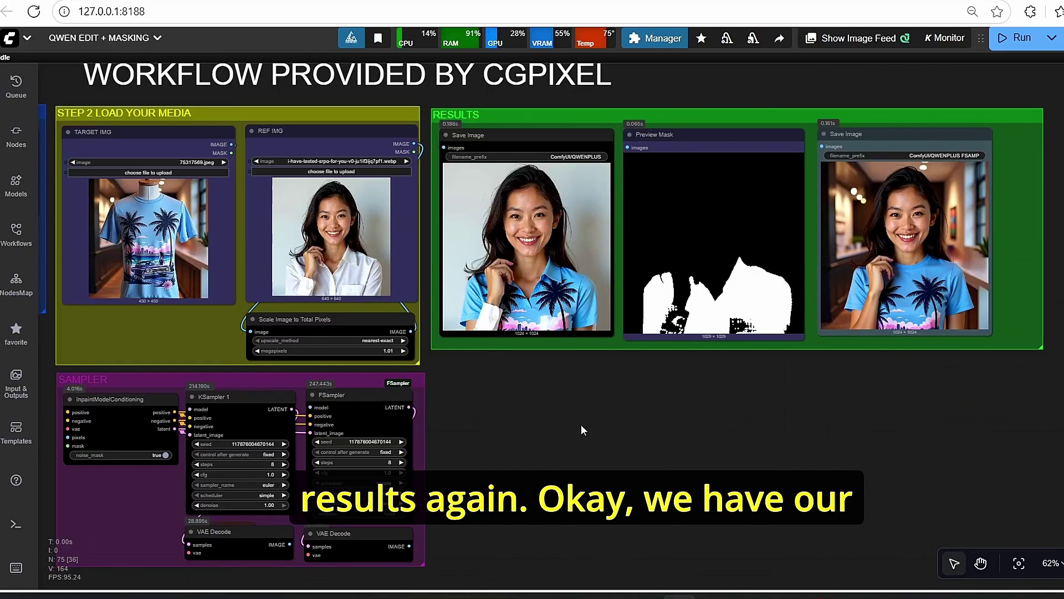
scroll(581, 424, "up", 5)
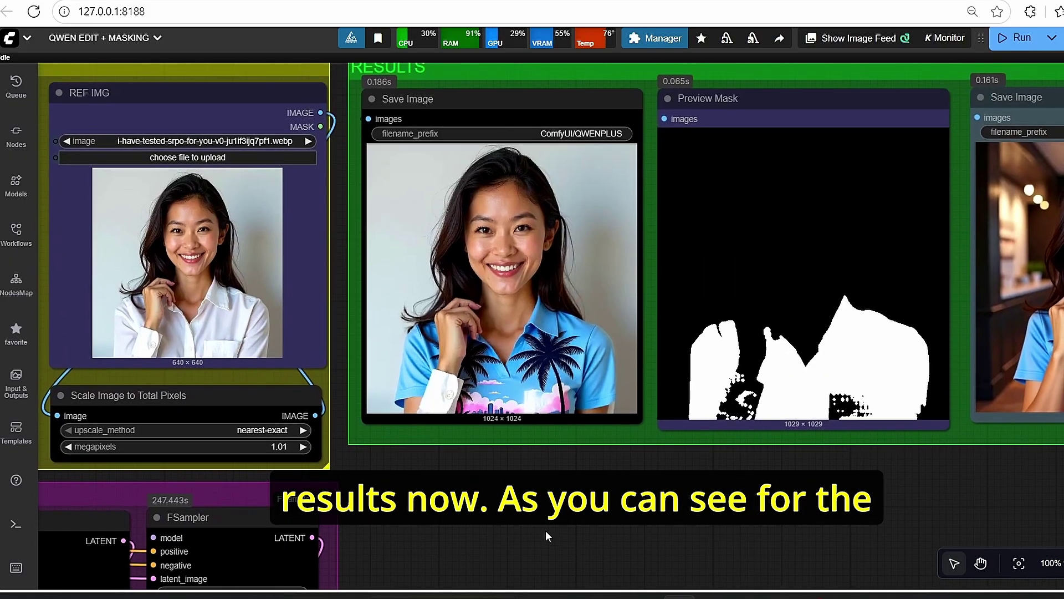
scroll(565, 386, "up", 3)
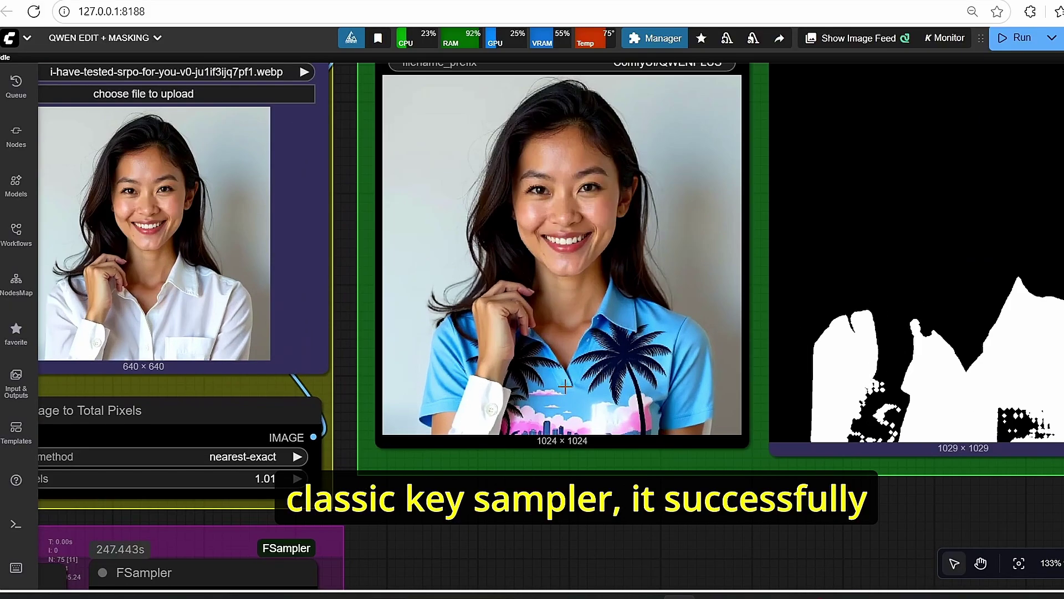
scroll(568, 405, "down", 2)
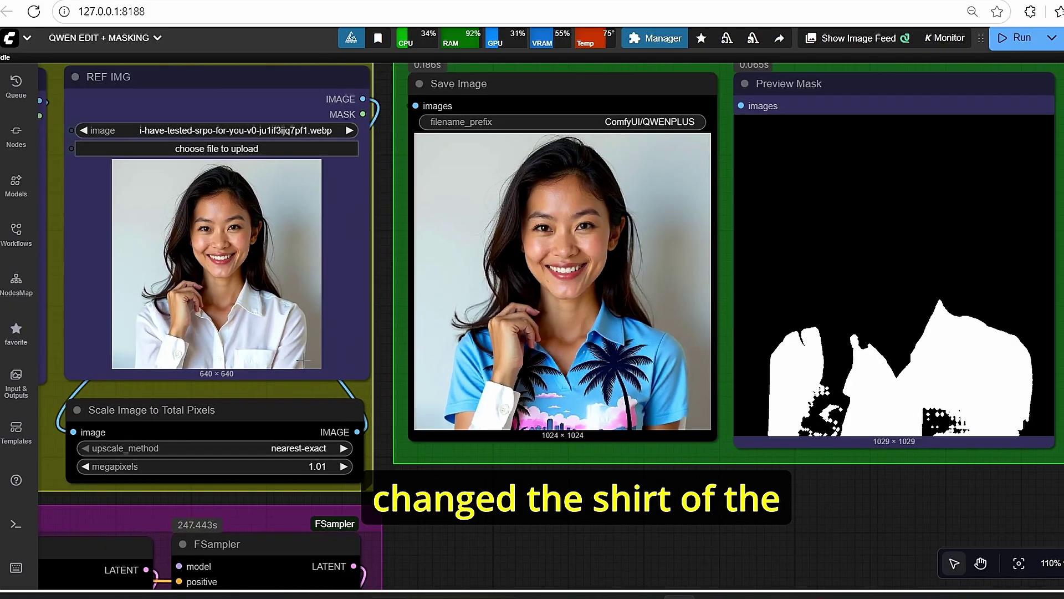
scroll(492, 427, "up", 3)
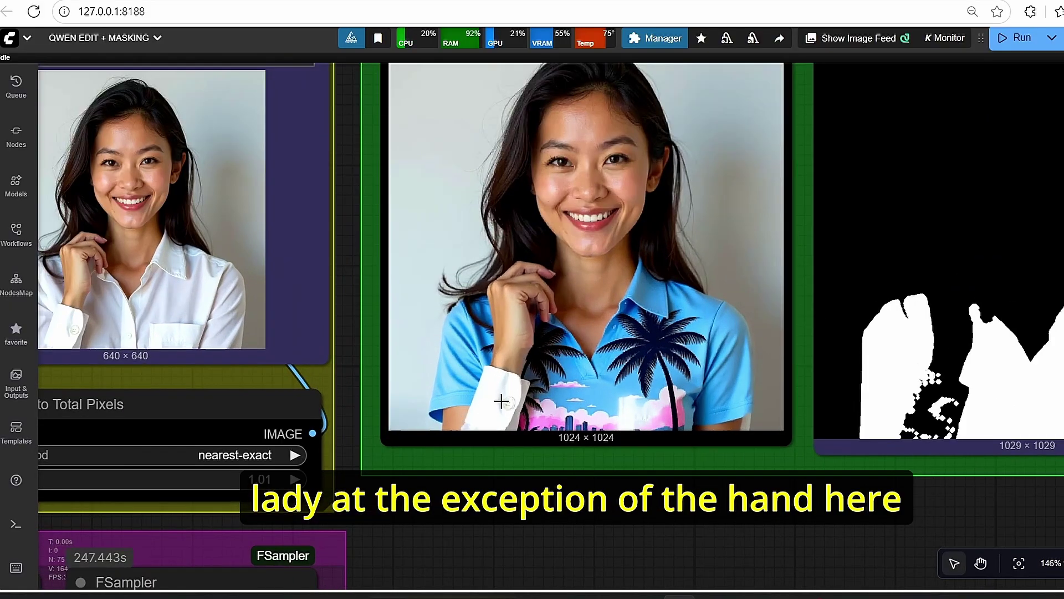
scroll(501, 402, "down", 2)
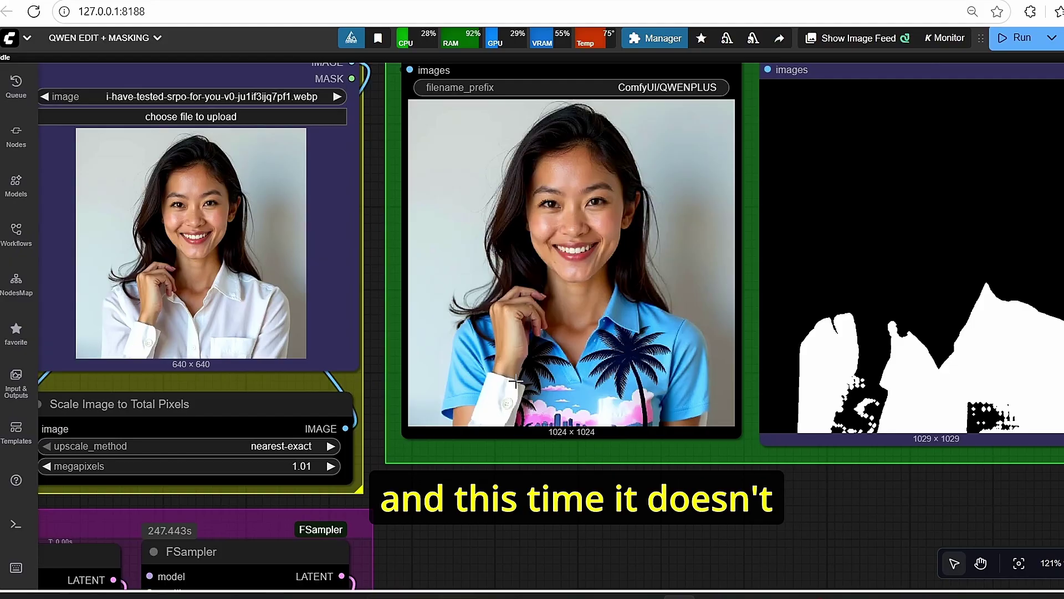
scroll(515, 381, "down", 2)
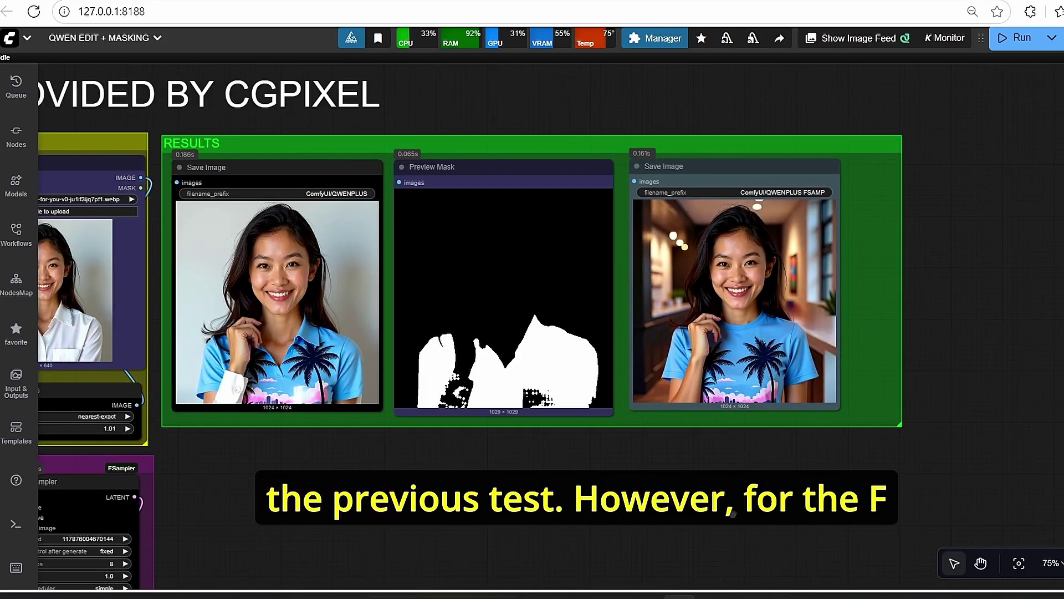
Examine the shirt and background of the FSampler image in the ComfyUI/QWENPLUS FSAMP Save Image node.
left_click_drag(776, 426, 566, 414)
scroll(566, 414, "up", 5)
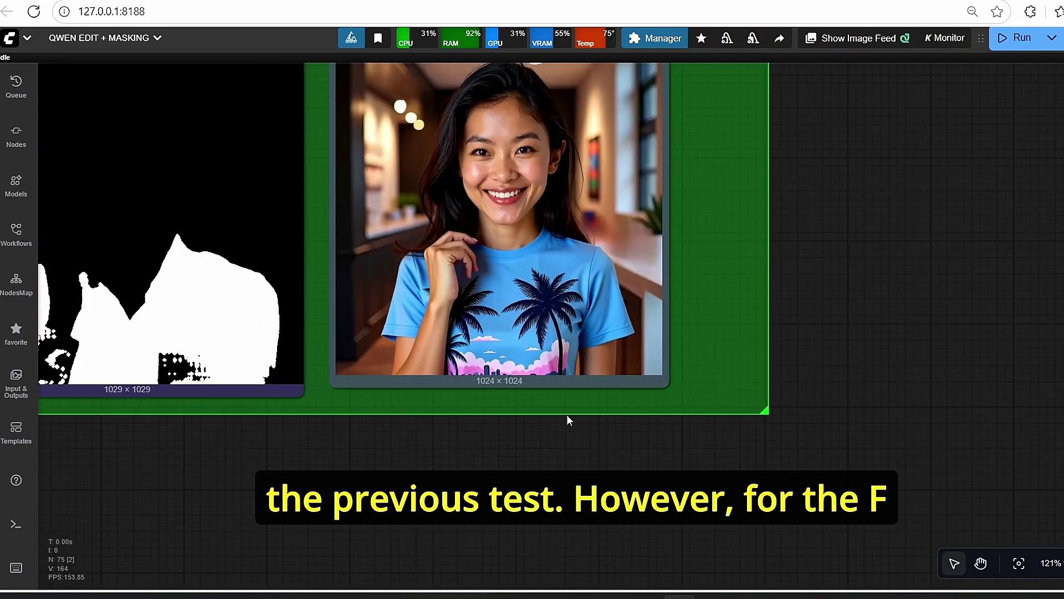
scroll(523, 369, "down", 2)
left_click_drag(514, 444, 526, 493)
scroll(503, 405, "up", 2)
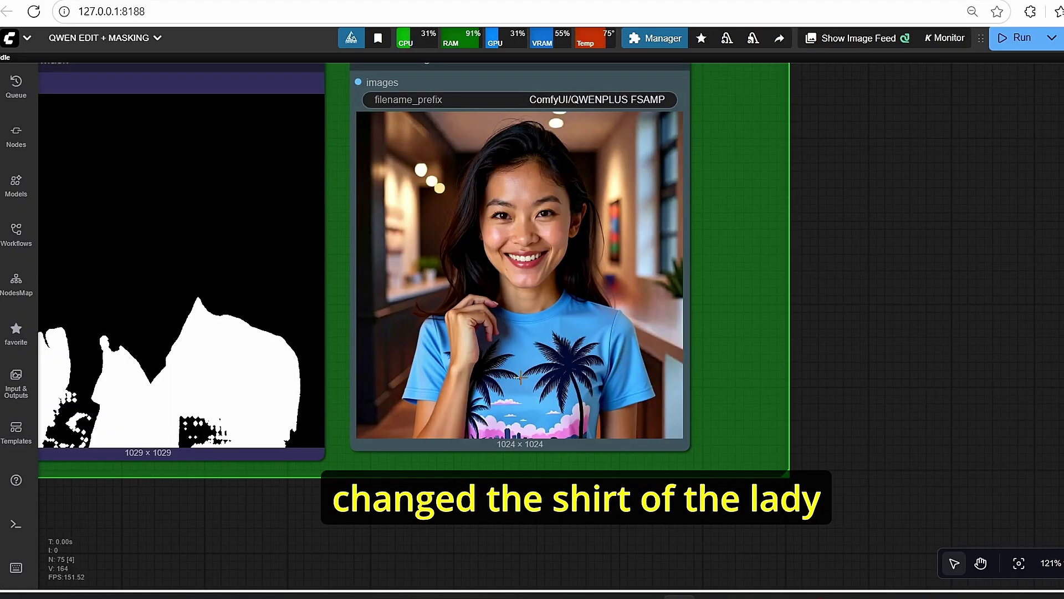
scroll(531, 333, "down", 1)
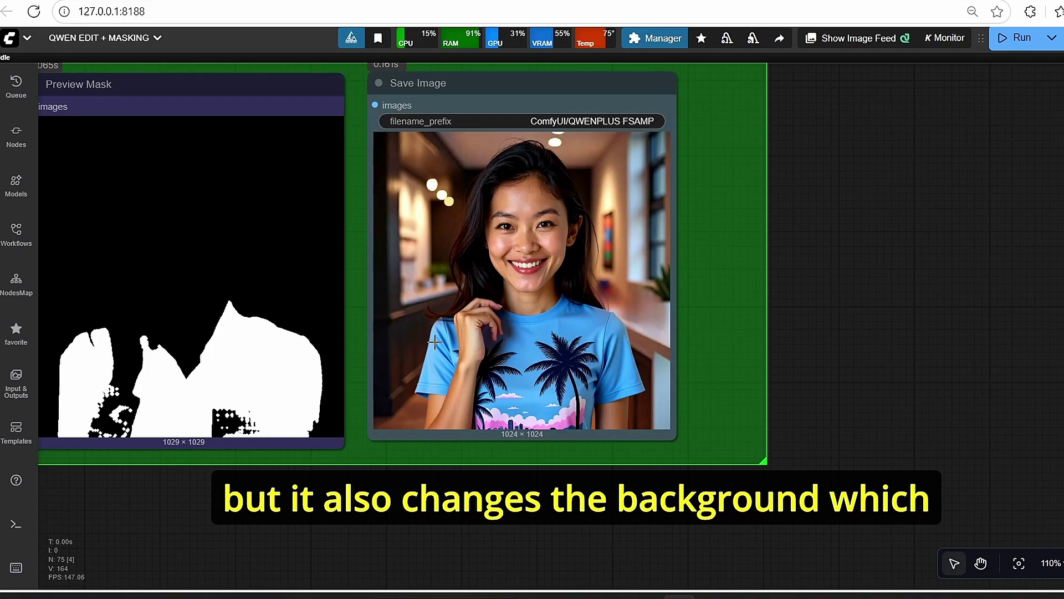
scroll(435, 342, "down", 2)
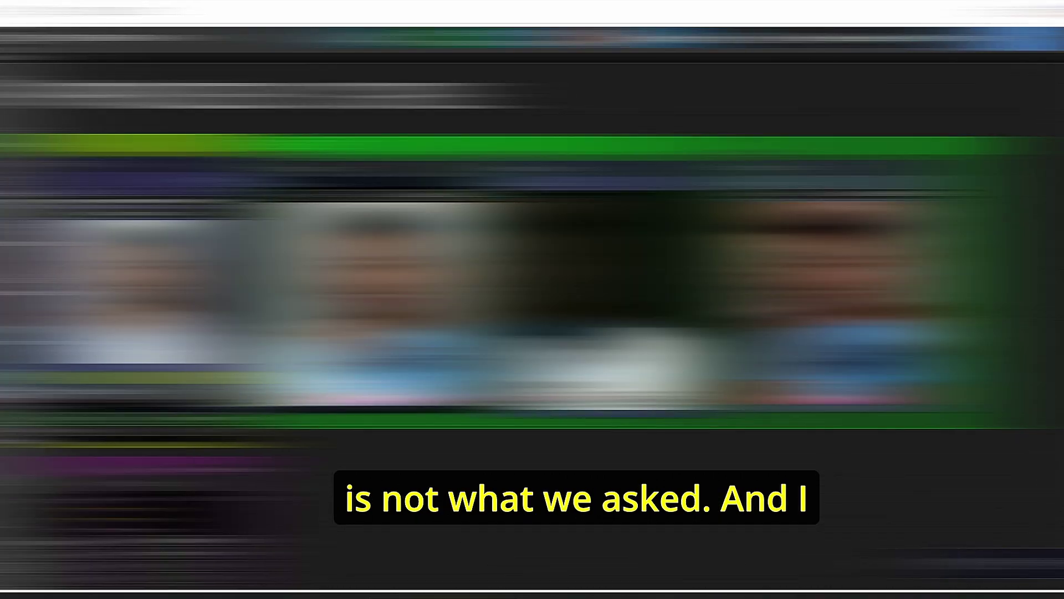
Examine how well the Preview Mask covers the shirt and sleeve between the two results.
scroll(595, 474, "up", 5)
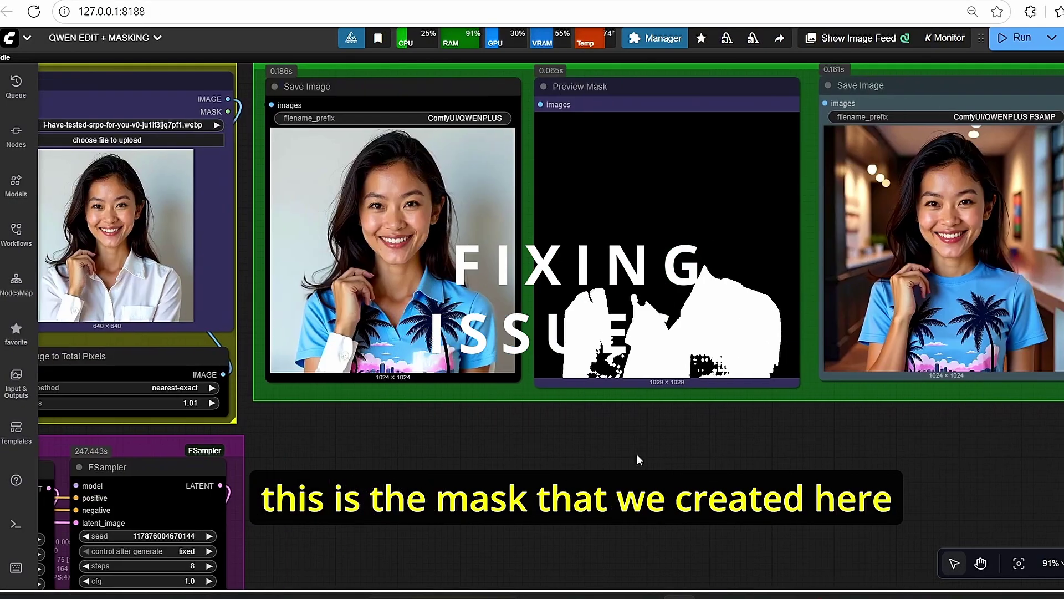
scroll(695, 324, "down", 3)
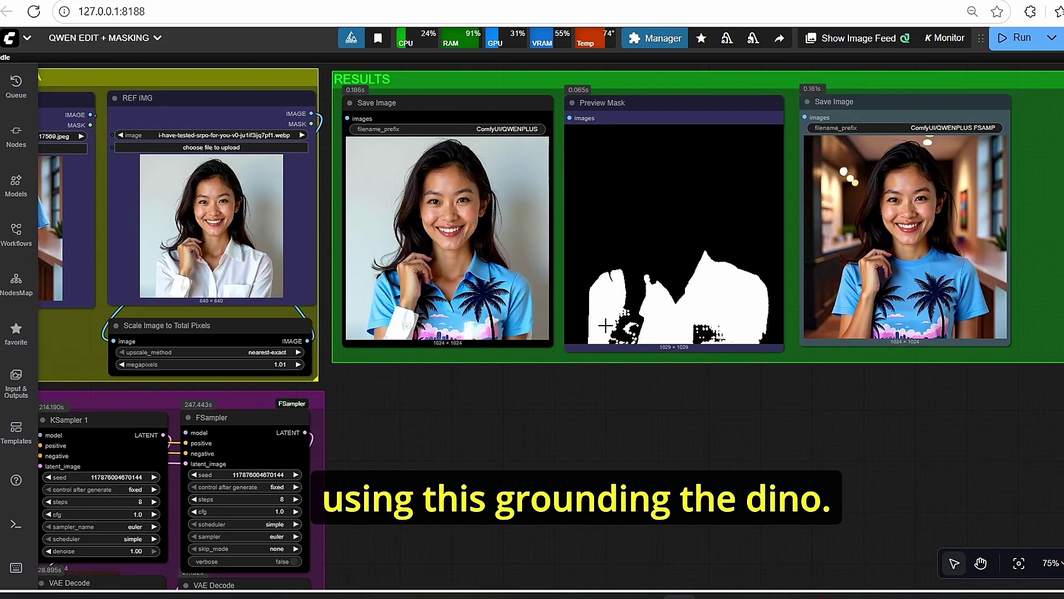
scroll(693, 397, "down", 2)
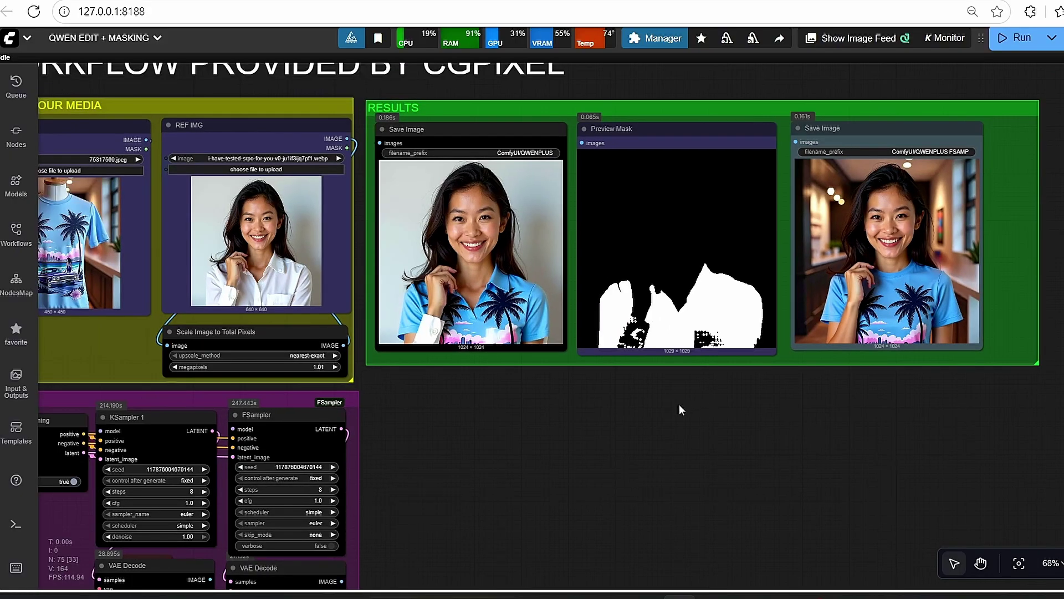
Reword Prompt 1 to "change the masked shirt of the woman" and append a clause starting with "while keeping".
left_click_drag(435, 431, 800, 370)
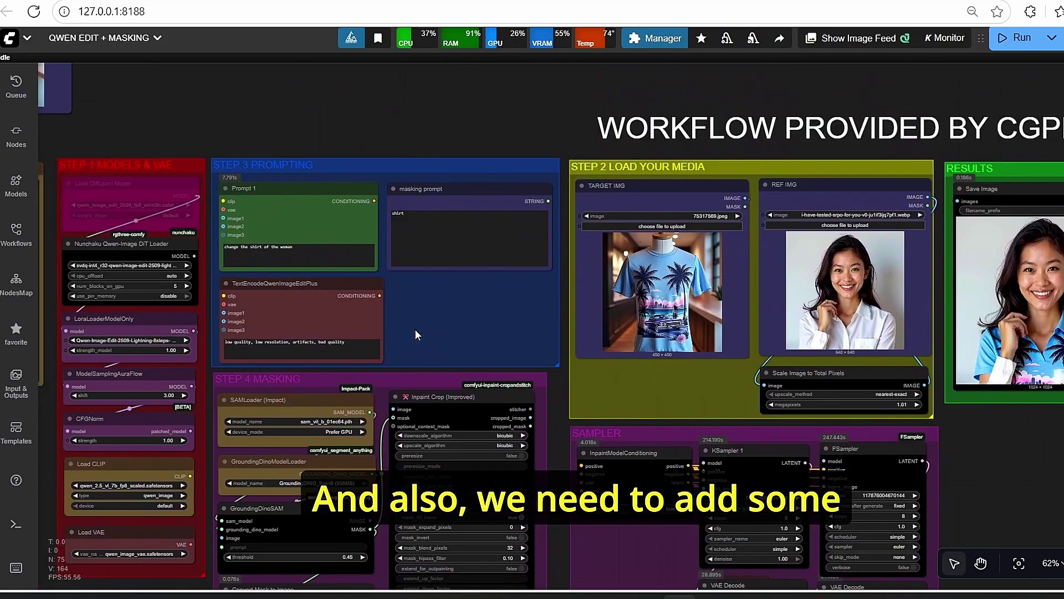
scroll(415, 328, "up", 4)
scroll(395, 308, "down", 2)
scroll(191, 243, "up", 3)
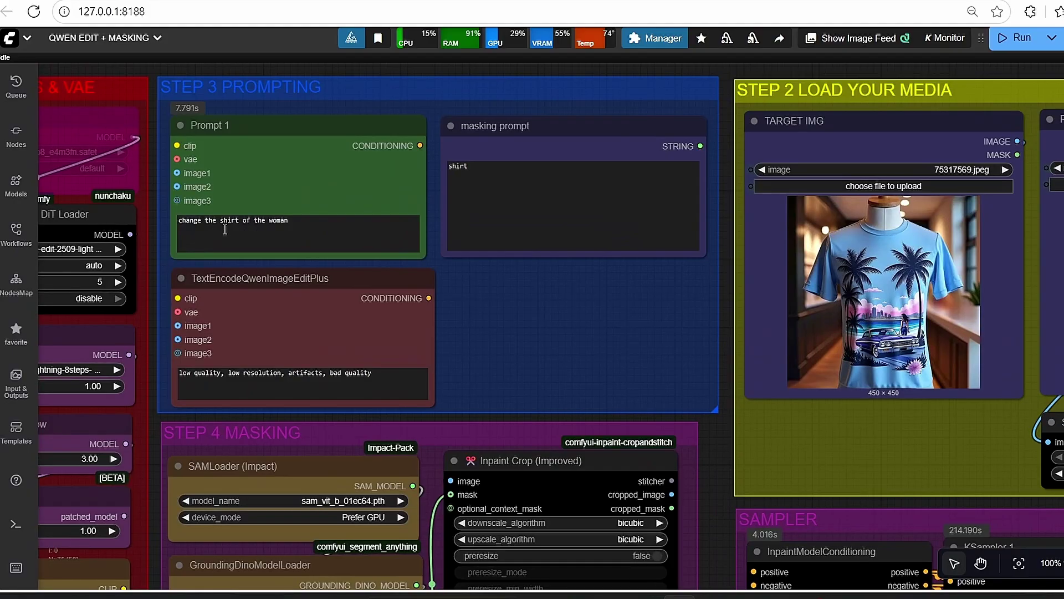
scroll(224, 231, "down", 2)
scroll(231, 233, "up", 4)
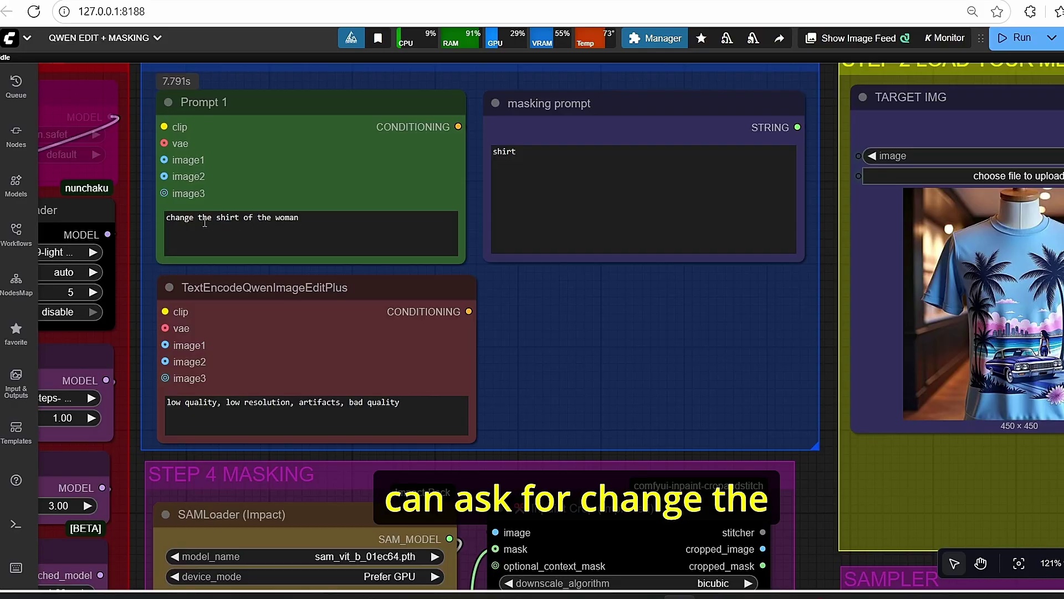
left_click(212, 218)
type("masked")
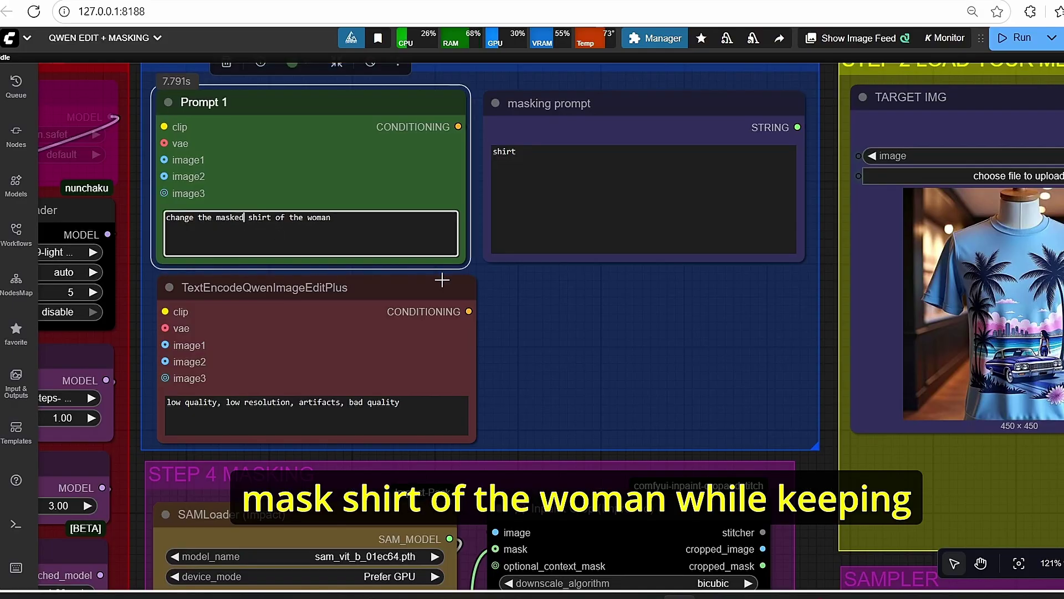
type(", whi")
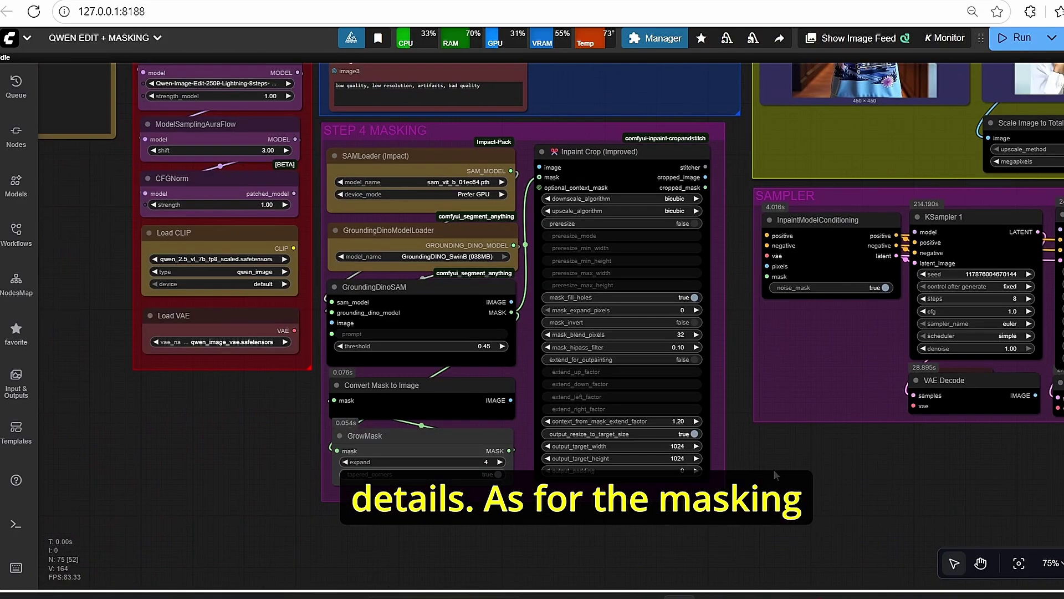
Place a copy of the REF IMG node in the empty canvas area below the STEP 4 MASKING group.
left_click_drag(679, 525, 682, 470)
left_click_drag(770, 445, 784, 496)
scroll(809, 452, "down", 1)
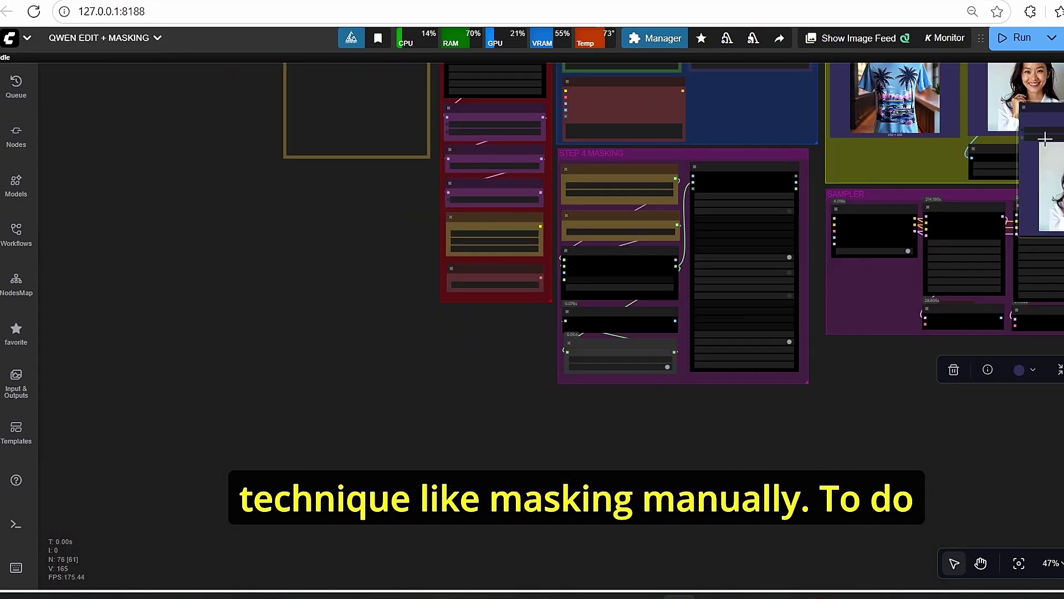
left_click_drag(1040, 111, 542, 401)
scroll(621, 408, "up", 4)
left_click_drag(635, 432, 669, 342)
scroll(655, 364, "up", 4)
left_click_drag(734, 327, 662, 415)
scroll(625, 473, "down", 2)
scroll(663, 414, "down", 1)
Try painting a mask over the woman's shirt in the REF IMG copy's mask editor, and leave without saving.
right_click(486, 455)
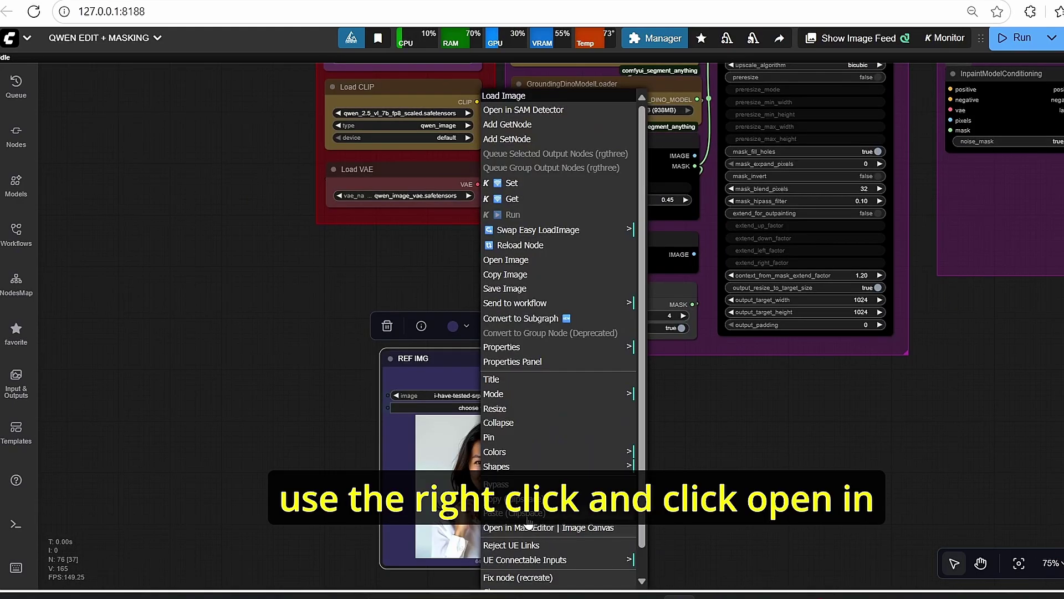
left_click(499, 527)
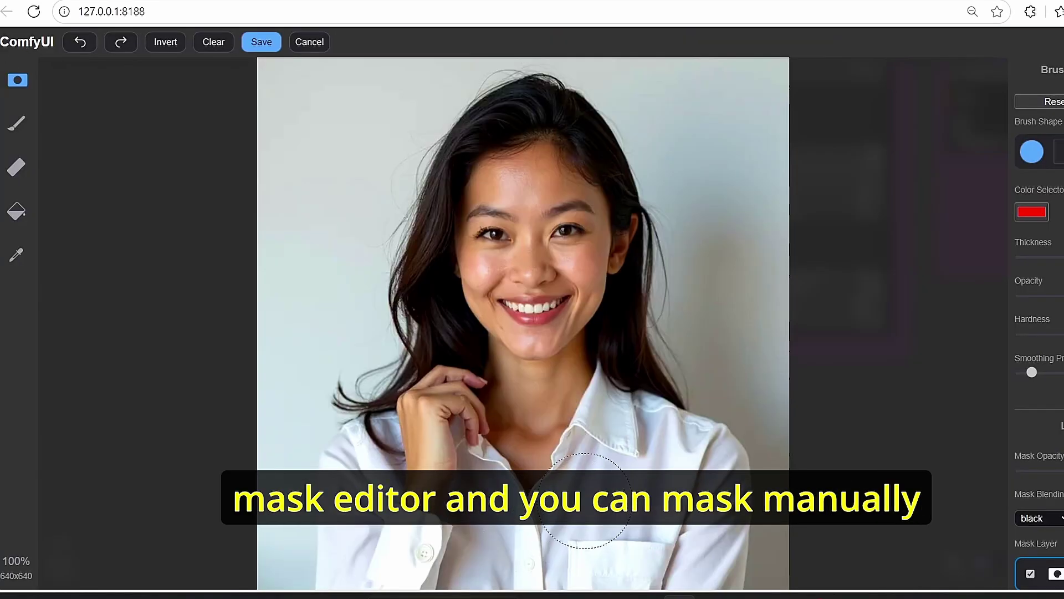
mouse_move(587, 506)
left_mouse_down()
mouse_move(715, 488)
mouse_move(389, 527)
mouse_move(352, 501)
mouse_move(369, 456)
left_mouse_up()
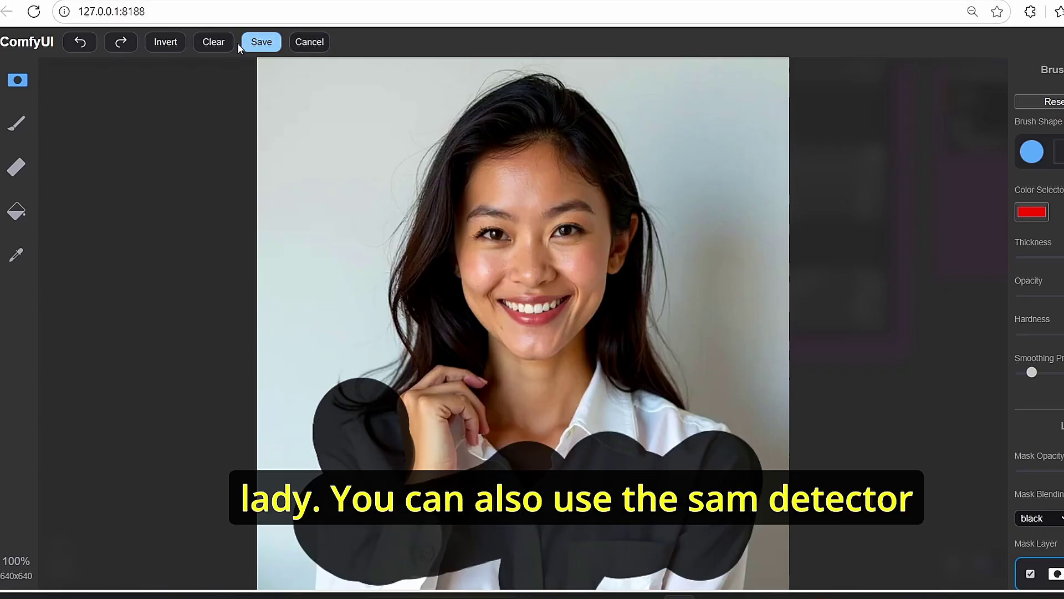
left_click(319, 42)
Mark points on the woman's shirt in the SAM Detector for the REF IMG copy and save to the node.
right_click(517, 443)
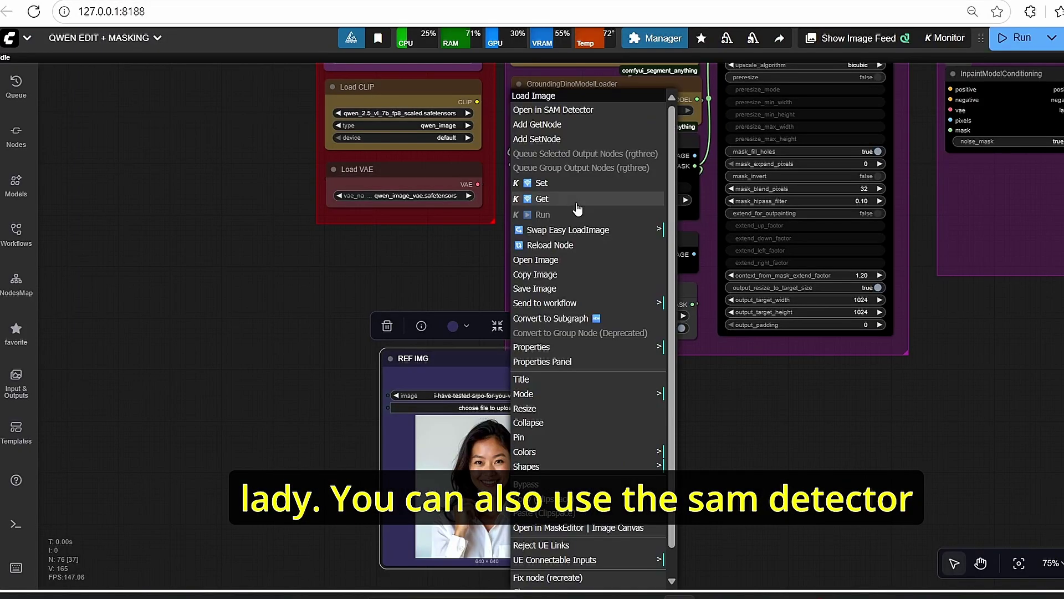
left_click(554, 123)
left_click(487, 368)
left_click(549, 431)
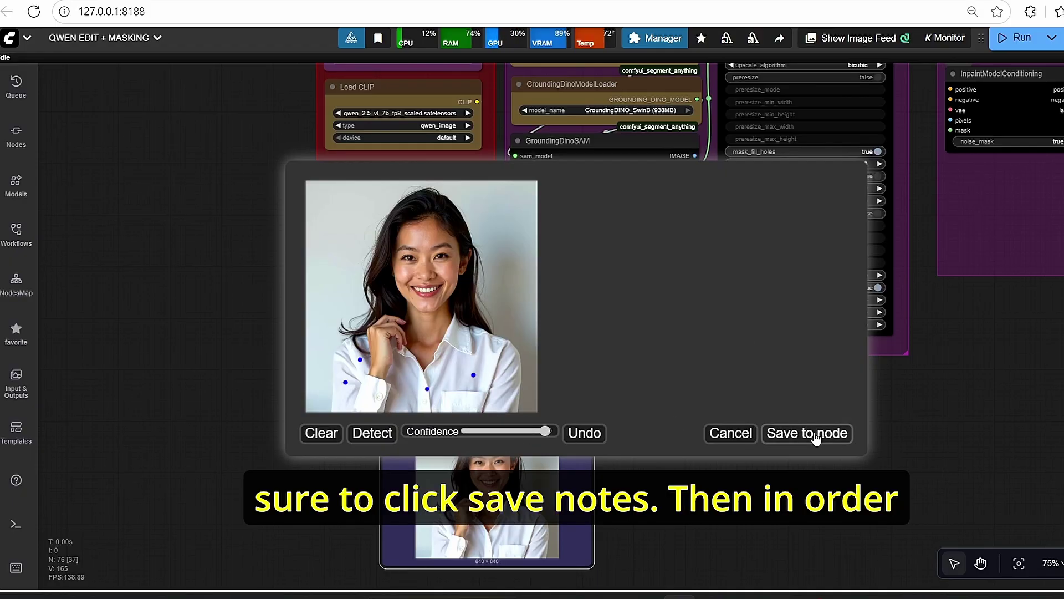
left_click(810, 433)
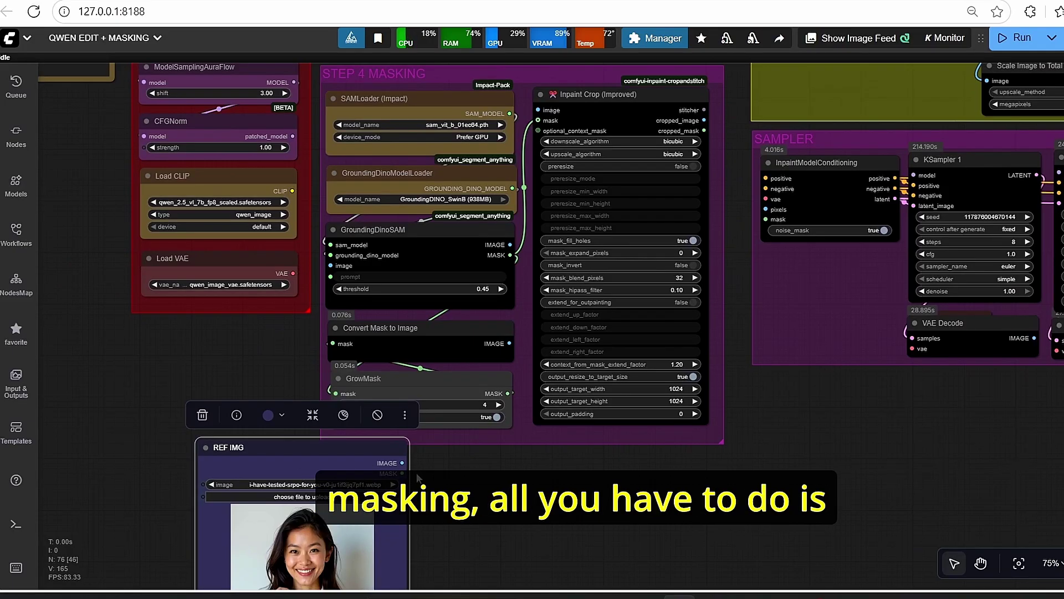
Try routing the MASK output of the REF IMG copy to the masking nodes.
left_click_drag(403, 473, 498, 487)
left_click(435, 524)
scroll(435, 524, "down", 2)
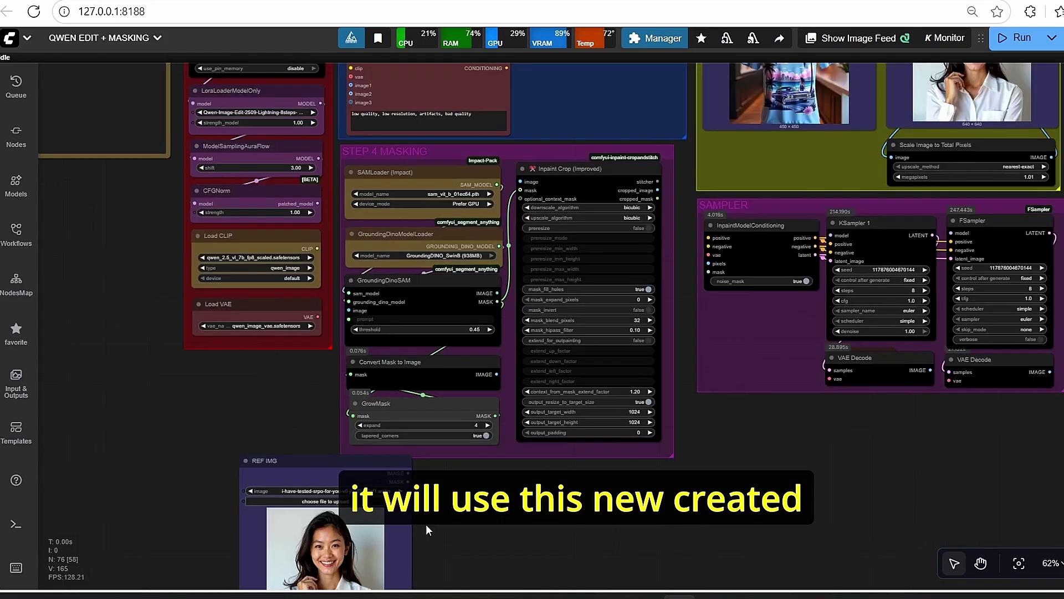
left_click(403, 540)
scroll(402, 539, "down", 2)
left_click_drag(749, 364, 656, 385)
scroll(403, 548, "up", 4)
left_click_drag(403, 548, 500, 443)
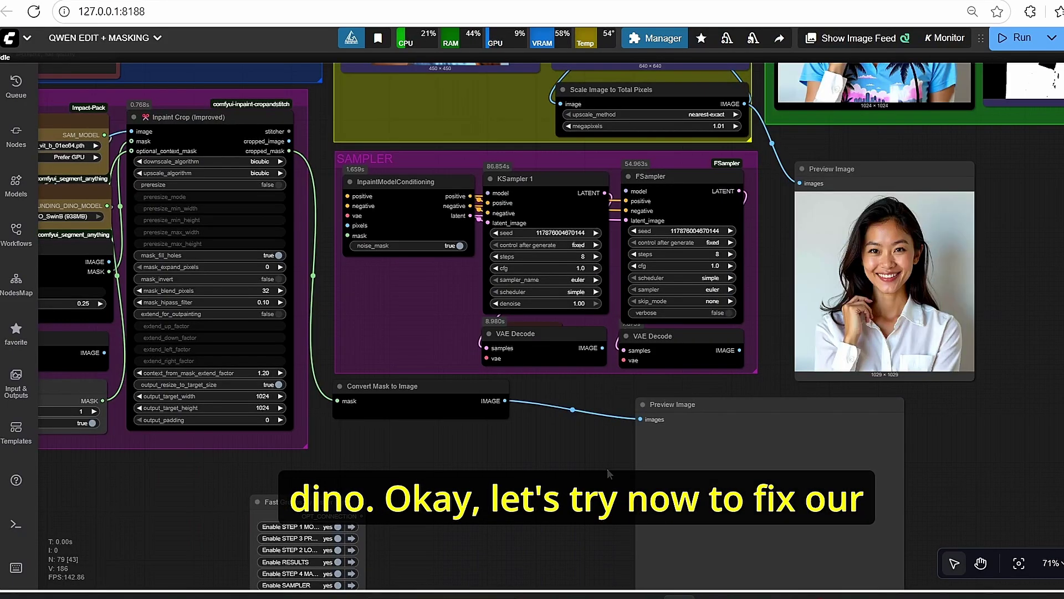
left_click_drag(608, 474, 523, 508)
scroll(910, 281, "up", 2)
scroll(911, 282, "down", 3)
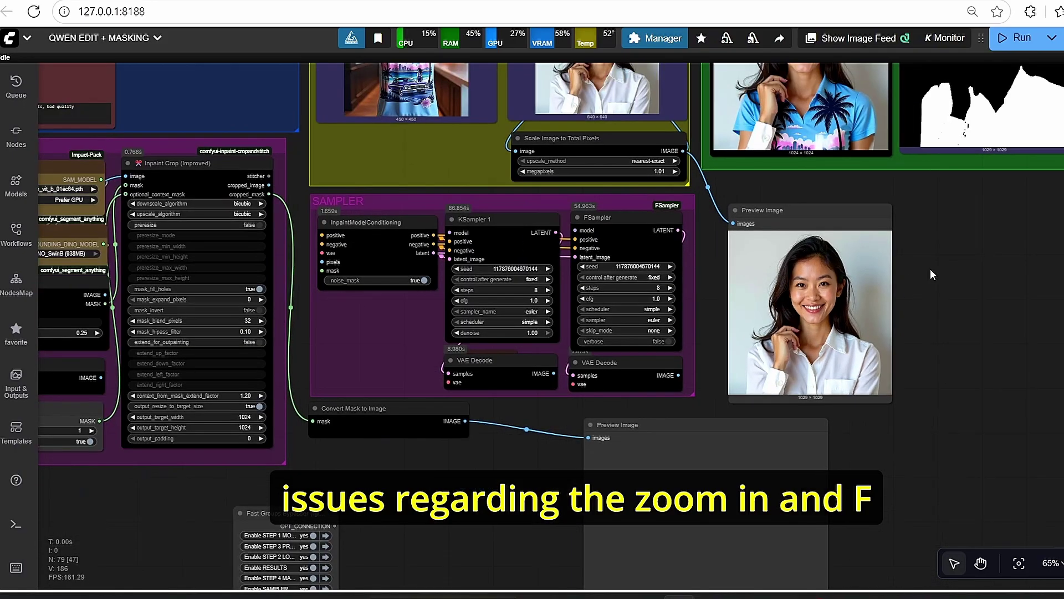
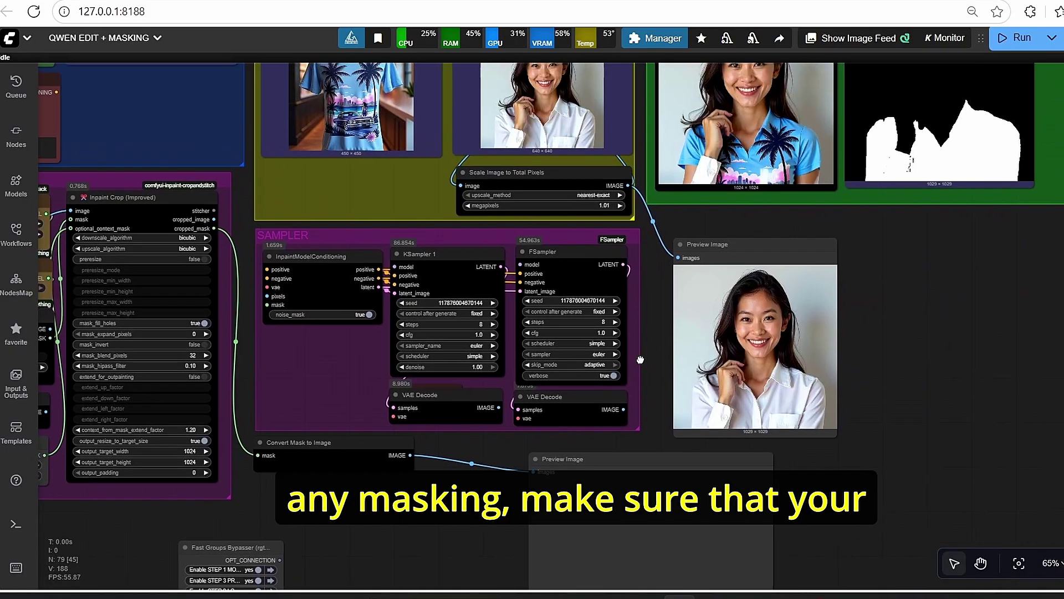
Compare the image resolution of the masked REF IMG copy with that of the scaled reference in the Preview Image node.
scroll(652, 320, "up", 5)
left_click_drag(673, 434, 604, 319)
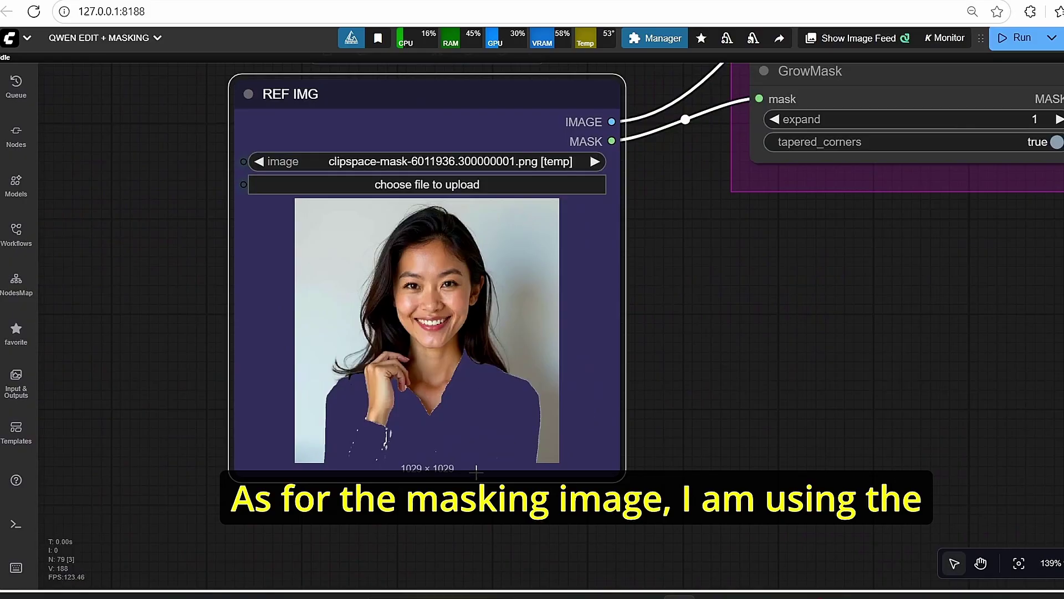
scroll(476, 472, "down", 12)
left_click_drag(859, 417, 513, 452)
scroll(649, 369, "up", 8)
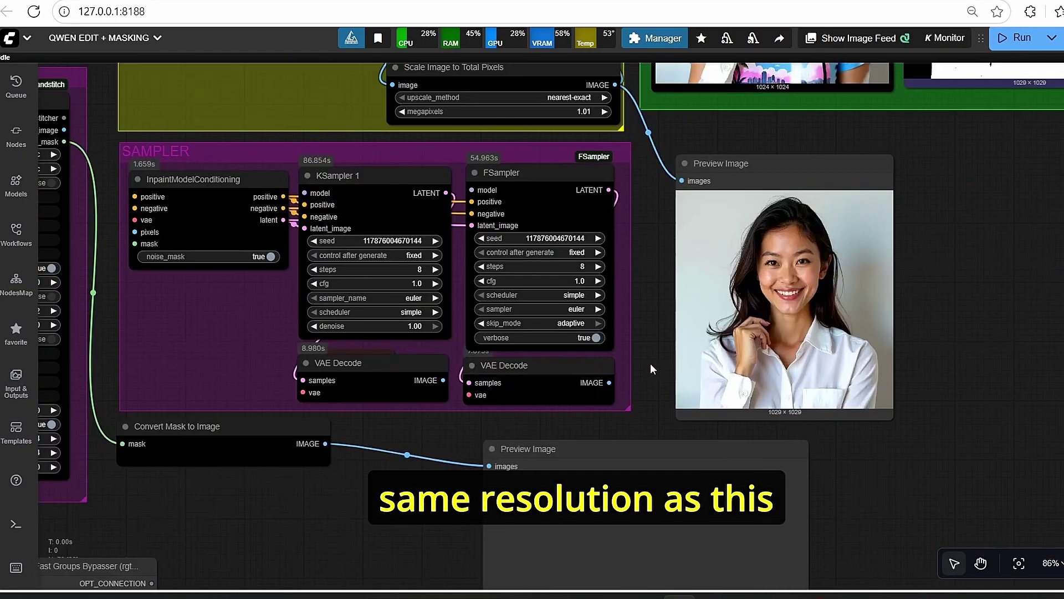
scroll(650, 366, "up", 1)
left_click(679, 237)
left_click_drag(621, 220, 627, 317)
scroll(643, 354, "down", 3)
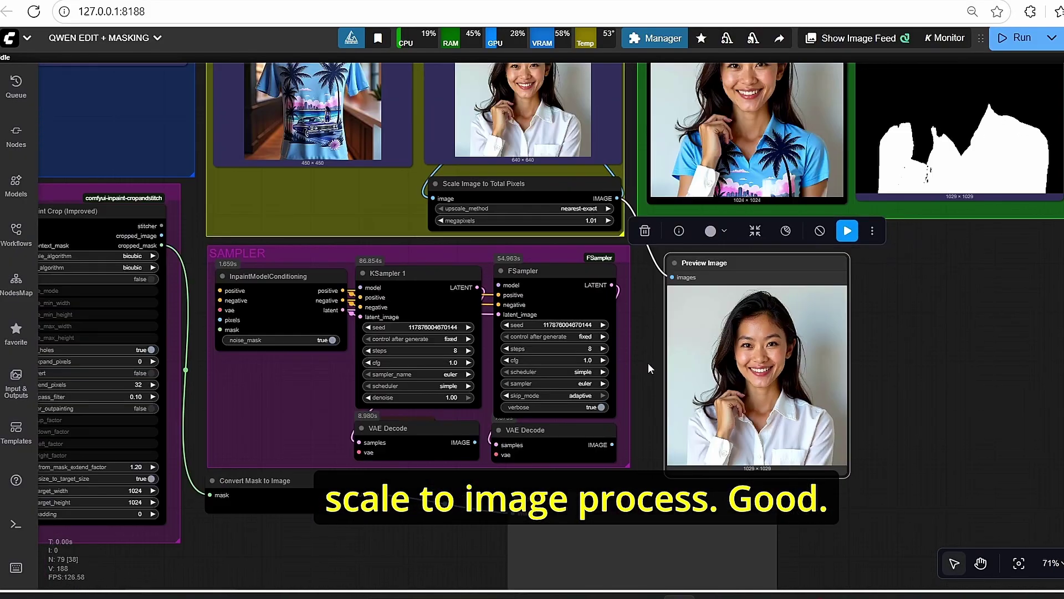
Inspect the shirt-swap images from KSampler and FSampler in the RESULTS group, checking the sleeves and the shirt area.
scroll(704, 366, "down", 4)
scroll(798, 357, "up", 5)
left_click_drag(908, 337, 518, 480)
left_click_drag(823, 352, 661, 585)
left_click_drag(158, 463, 419, 444)
scroll(421, 443, "up", 5)
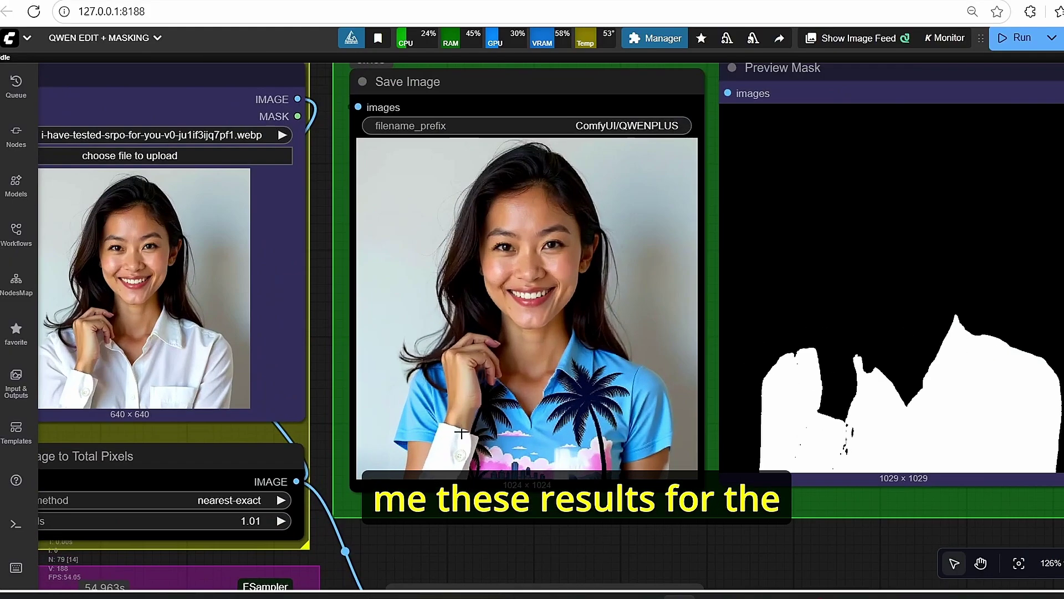
scroll(520, 427, "down", 2)
scroll(589, 460, "up", 2)
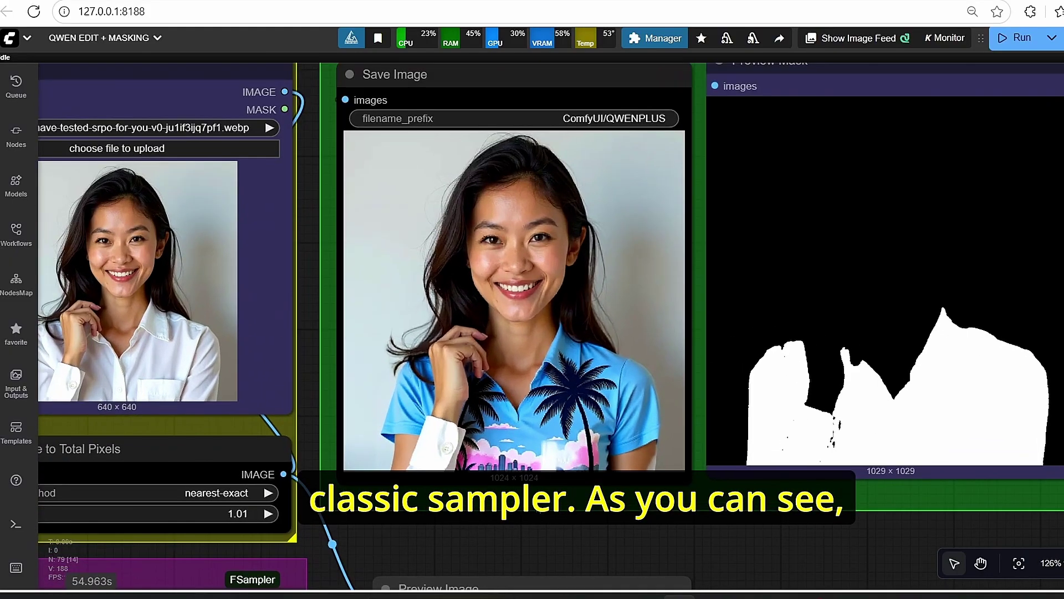
left_click_drag(552, 534, 676, 503)
scroll(624, 419, "up", 1)
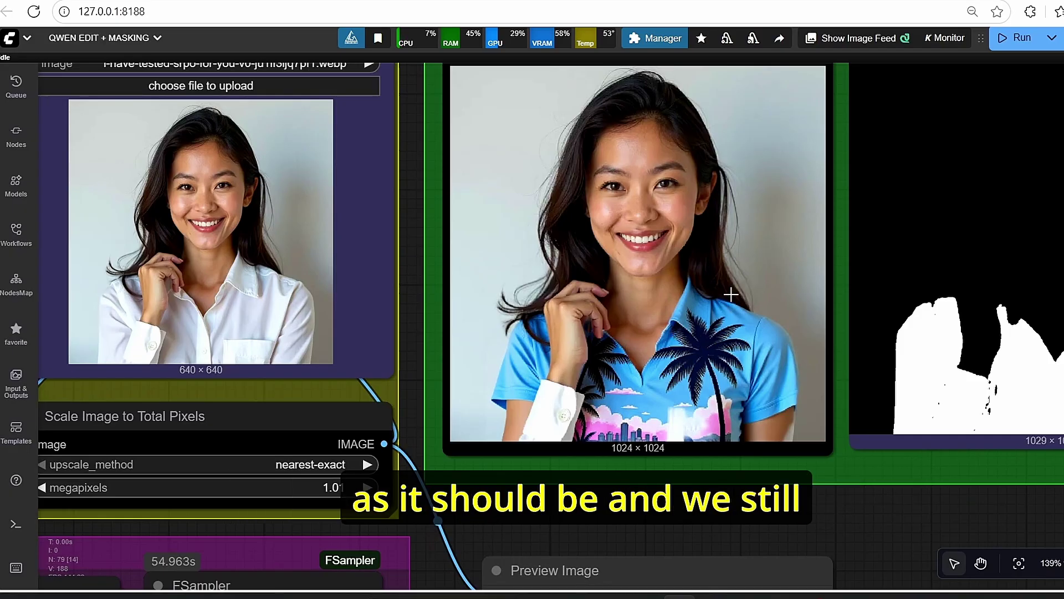
scroll(532, 427, "up", 2)
scroll(551, 397, "down", 1)
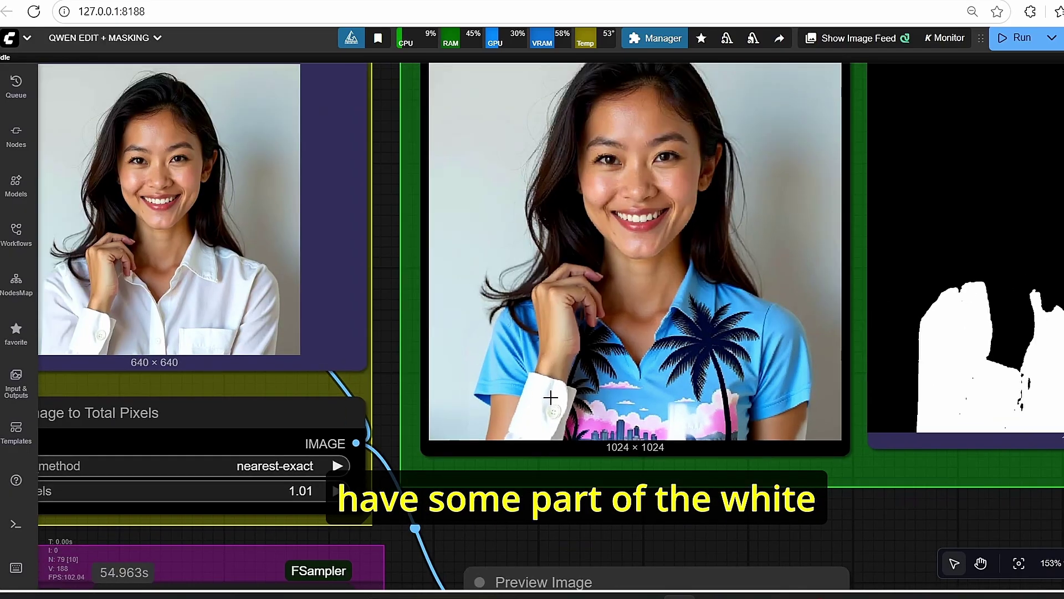
scroll(563, 392, "down", 4)
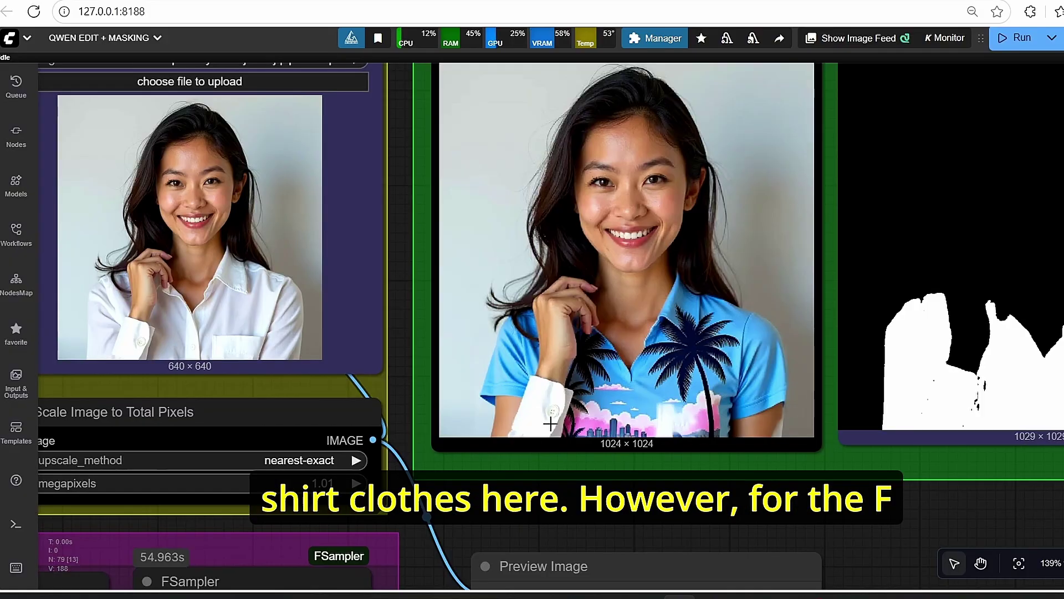
scroll(758, 227, "down", 4)
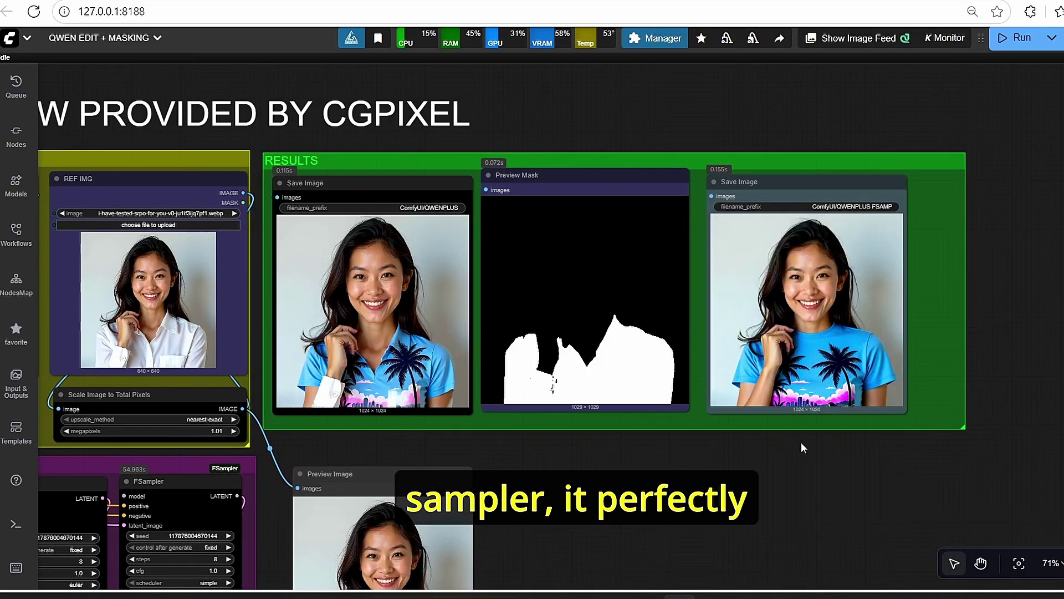
scroll(800, 442, "up", 9)
scroll(615, 295, "down", 5)
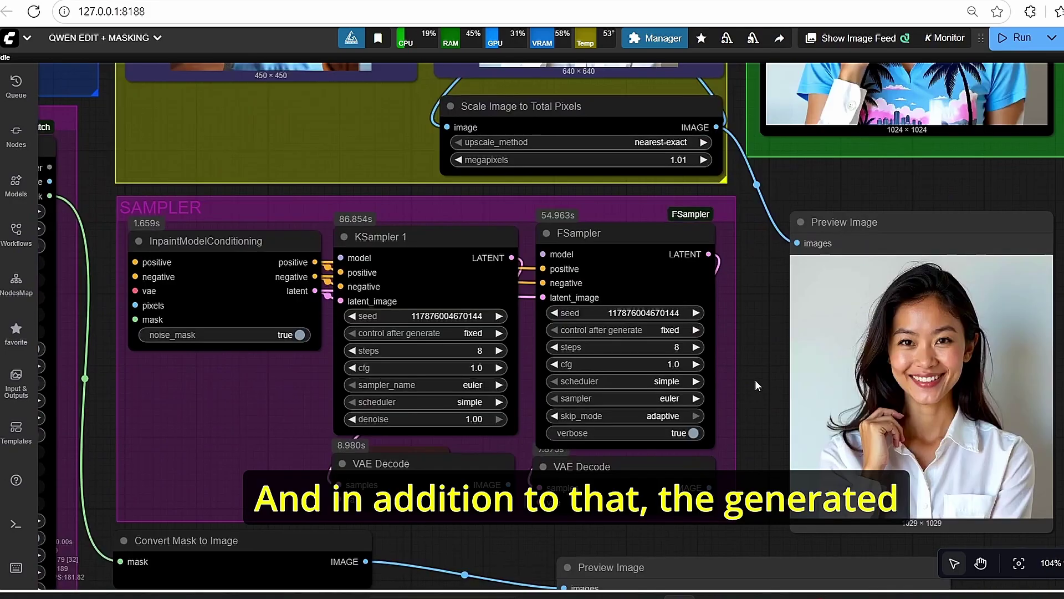
Compare the run times and settings of KSampler 1 and FSampler in the SAMPLER group.
left_click_drag(755, 380, 789, 386)
scroll(708, 324, "up", 3)
scroll(604, 226, "up", 3)
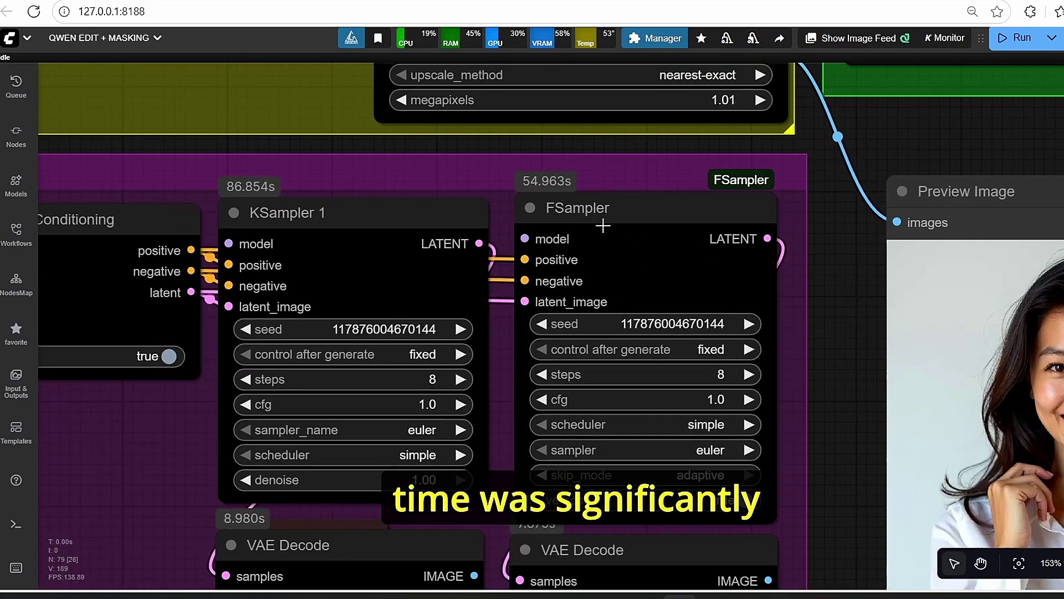
scroll(603, 225, "down", 2)
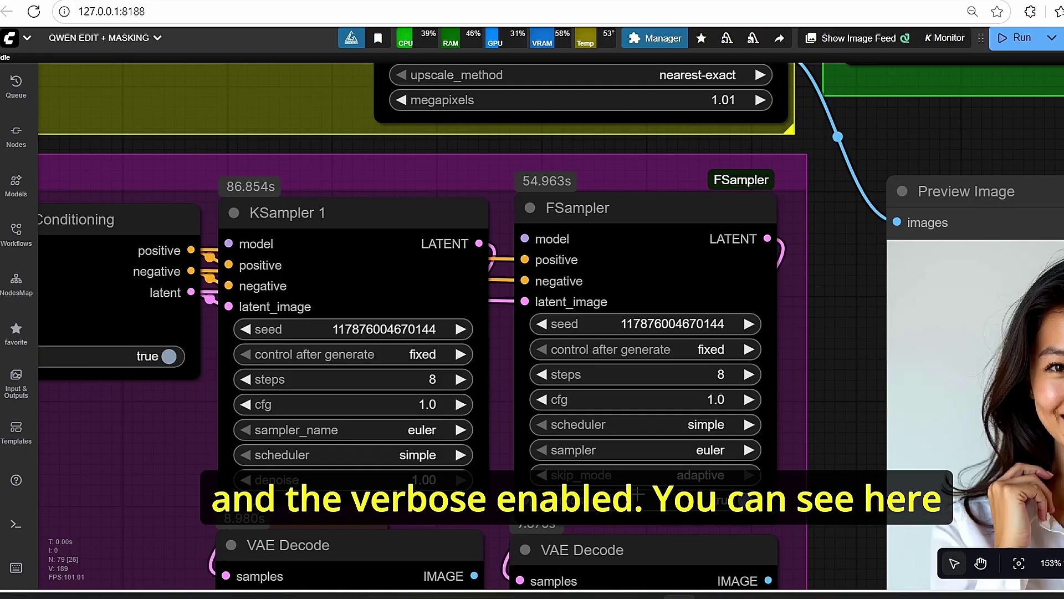
left_click_drag(845, 361, 860, 430)
scroll(485, 223, "up", 2)
left_click_drag(485, 223, 491, 221)
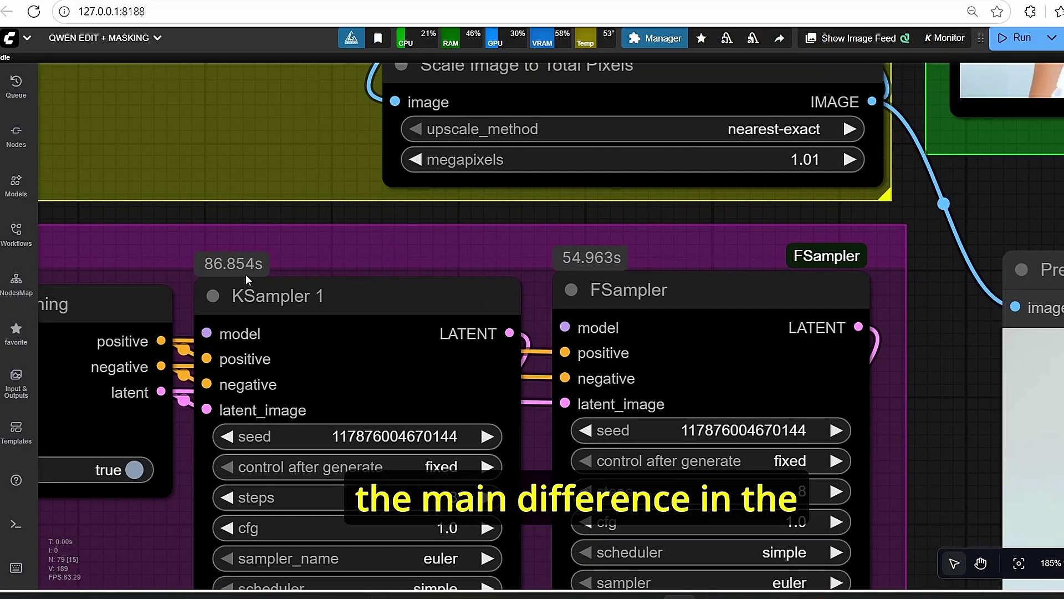
scroll(645, 283, "down", 2)
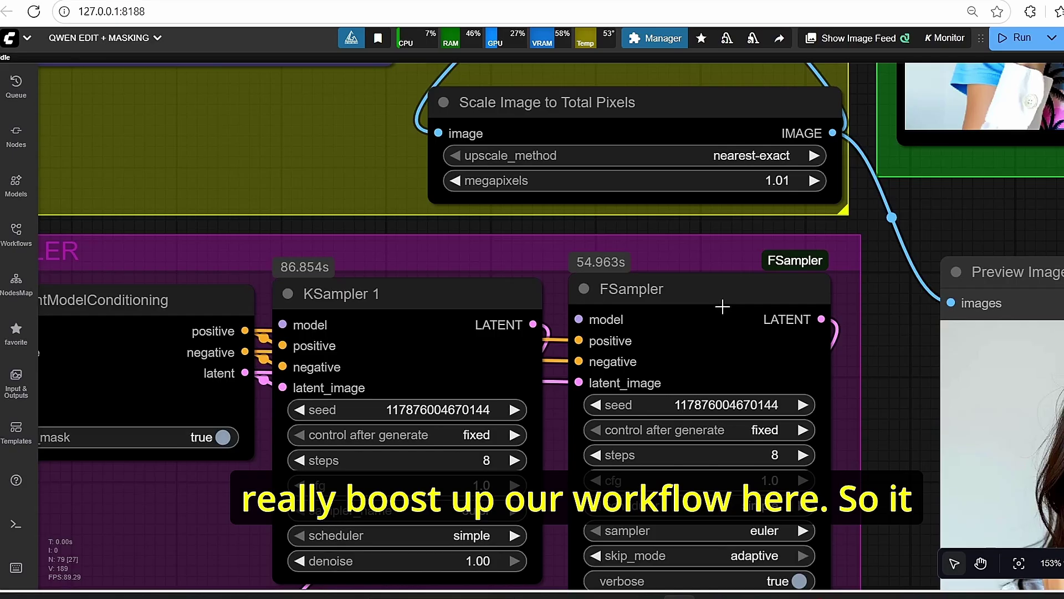
scroll(723, 307, "down", 2)
scroll(858, 437, "down", 3)
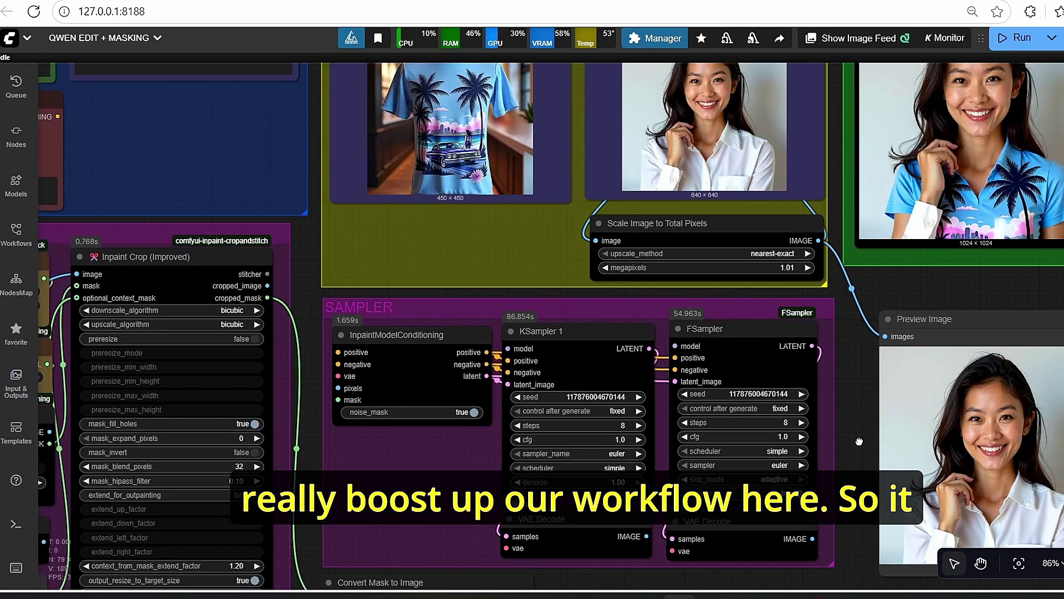
left_click_drag(857, 481, 597, 315)
scroll(657, 440, "down", 4)
scroll(372, 473, "up", 6)
left_click_drag(781, 238, 723, 454)
scroll(723, 454, "up", 3)
left_click(565, 257)
Copy the FSampler result from the QWENPLUS FSAMP Save Image node through the clipspace and paste it into the REF IMG node.
scroll(566, 257, "down", 7)
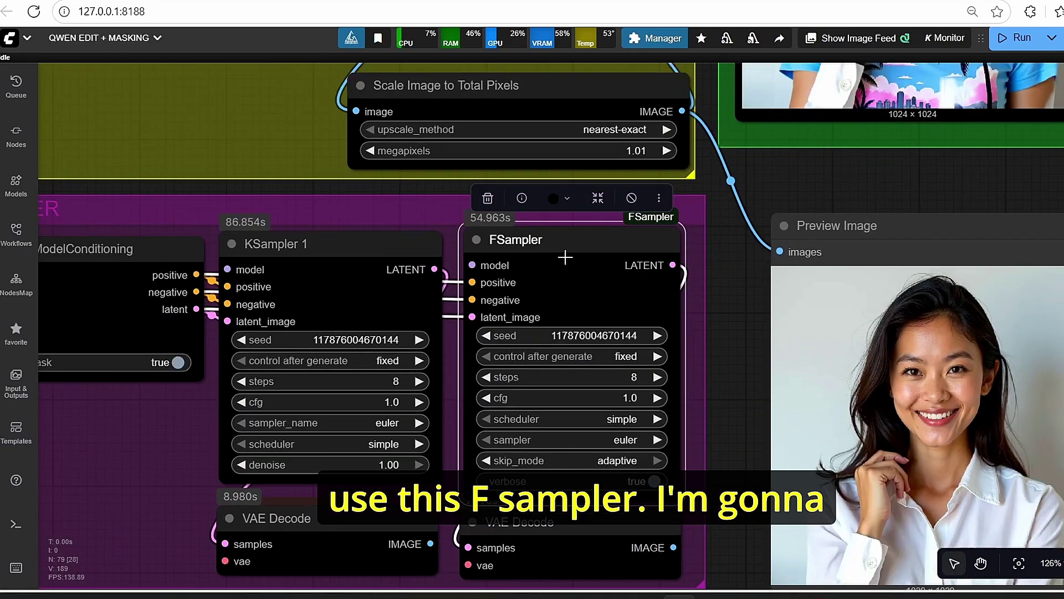
left_click_drag(934, 244, 774, 425)
left_click(978, 282)
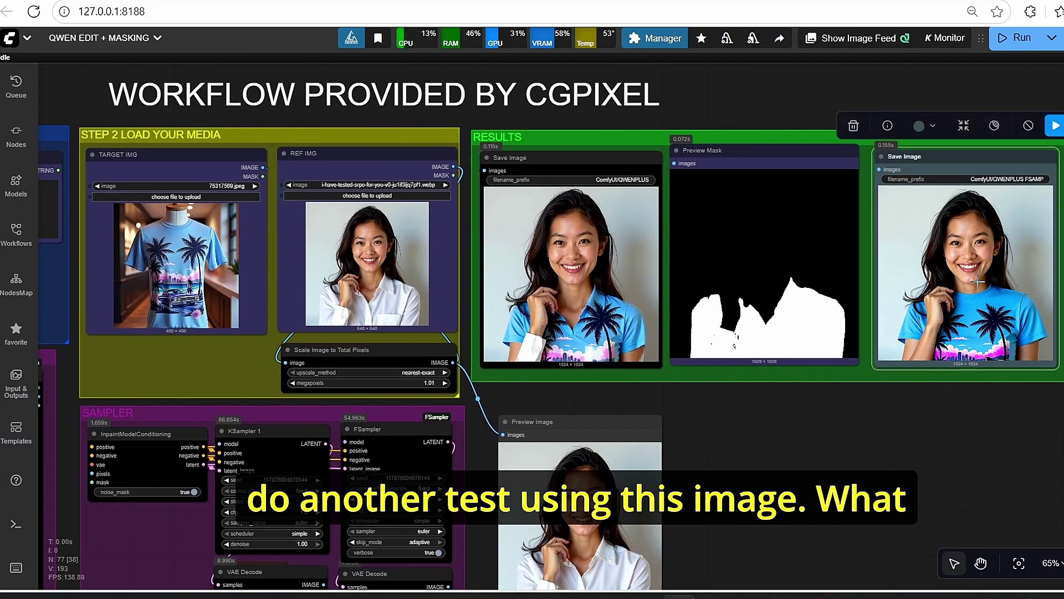
right_click(977, 282)
left_click(1013, 486)
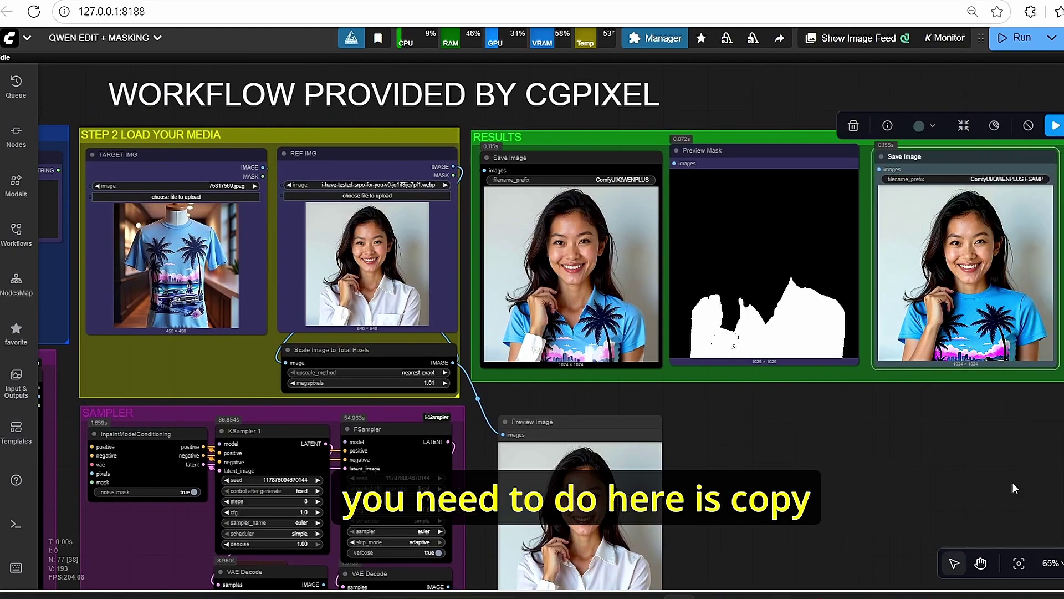
left_click_drag(697, 418, 820, 466)
scroll(458, 332, "up", 3)
left_click(498, 318)
right_click(497, 318)
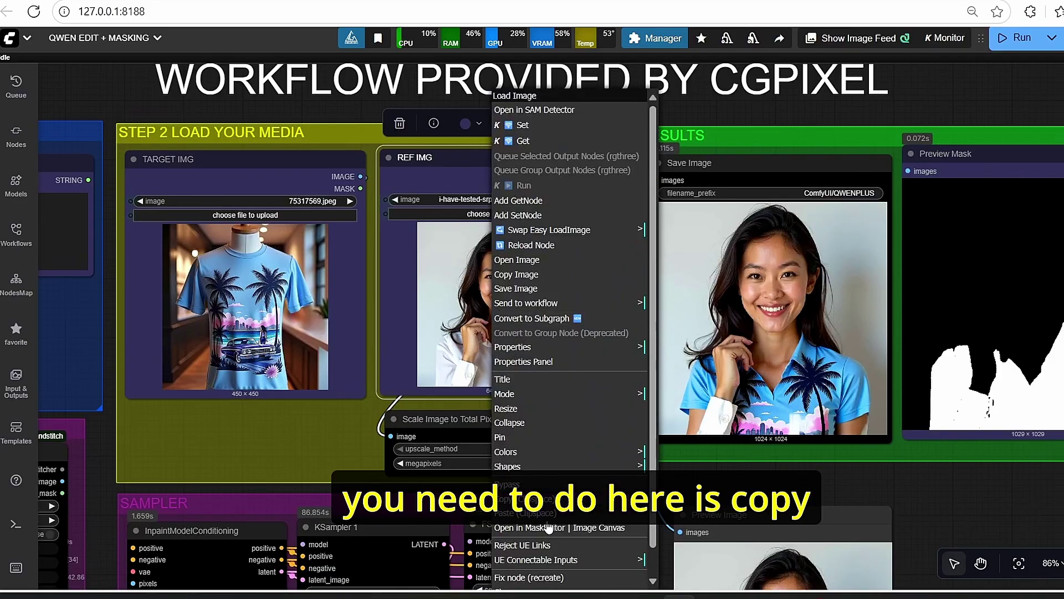
left_click(524, 513)
Load the blue-gem jewellery image into the TARGET IMG node and set the Prompt 1 text to "a woman wearing a neckless".
scroll(524, 512, "down", 2)
left_click(294, 266)
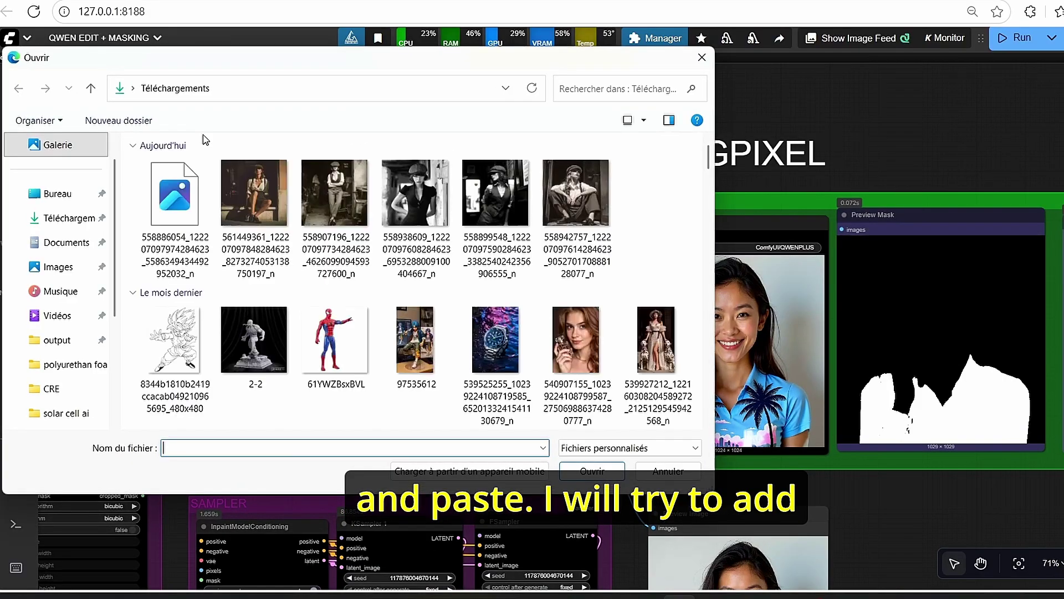
double_click(175, 333)
left_click_drag(177, 466, 496, 485)
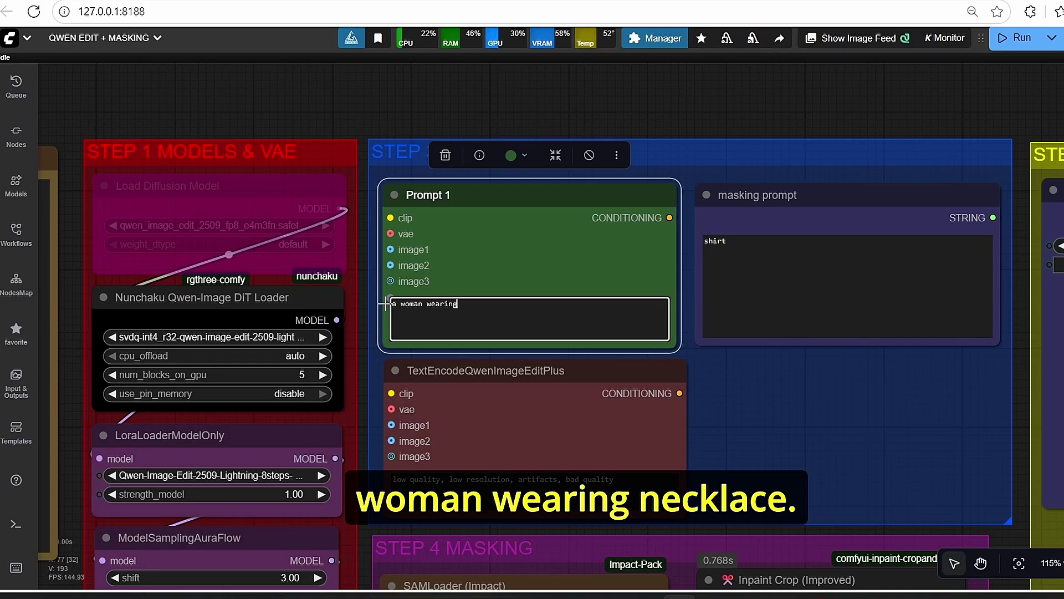
type("a neckless")
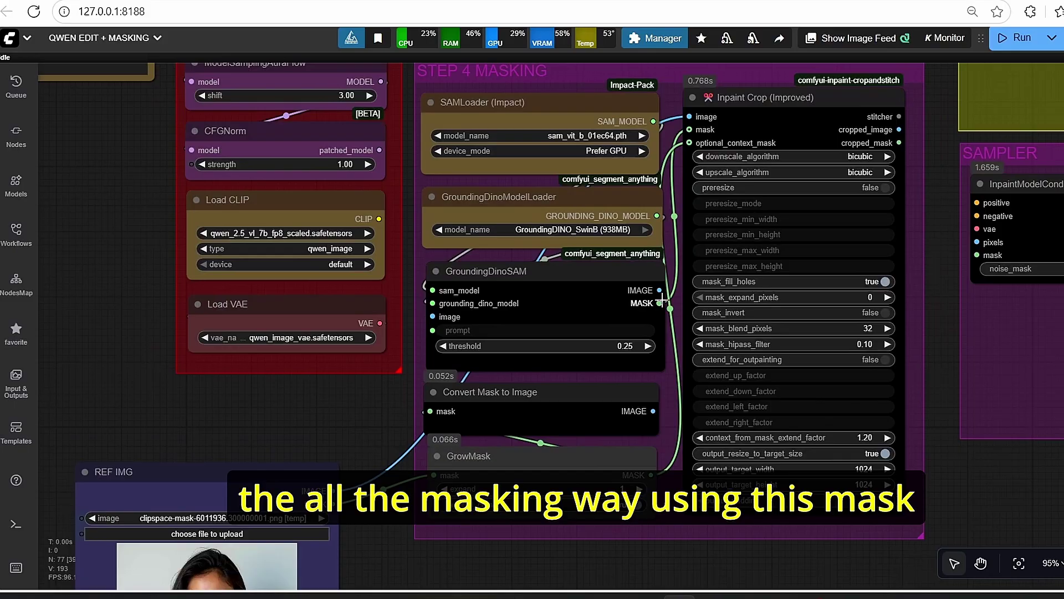
Connect the GroundingDinoSAM MASK output to the mask input of Inpaint Crop and remove the link to its optional_context_mask.
left_click_drag(659, 303, 689, 129)
scroll(619, 457, "down", 1)
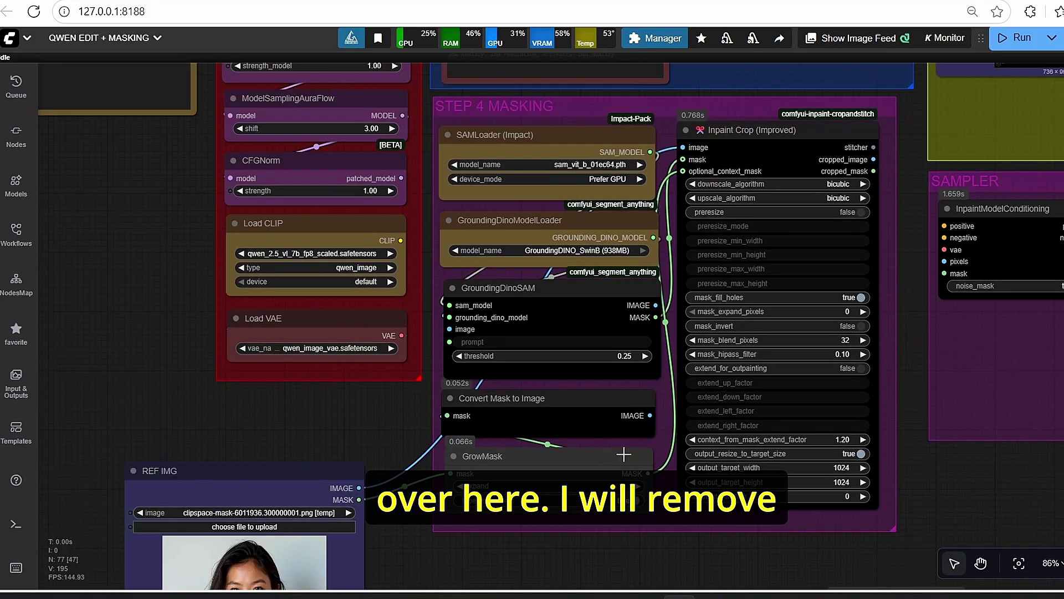
mouse_move(625, 454)
left_mouse_down()
mouse_move(520, 522)
mouse_move(627, 457)
left_mouse_up()
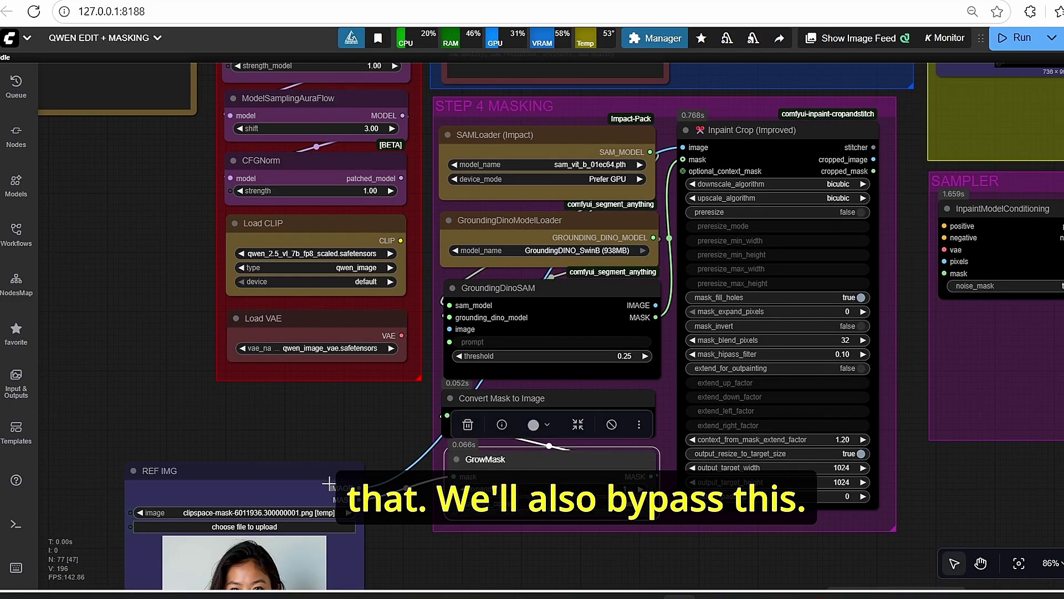
Bypass the REF IMG copy below the model group and the GrowMask node in the STEP 4 MASKING group.
left_click(355, 476)
key("ctrl+b")
left_click(509, 461)
key("ctrl+b")
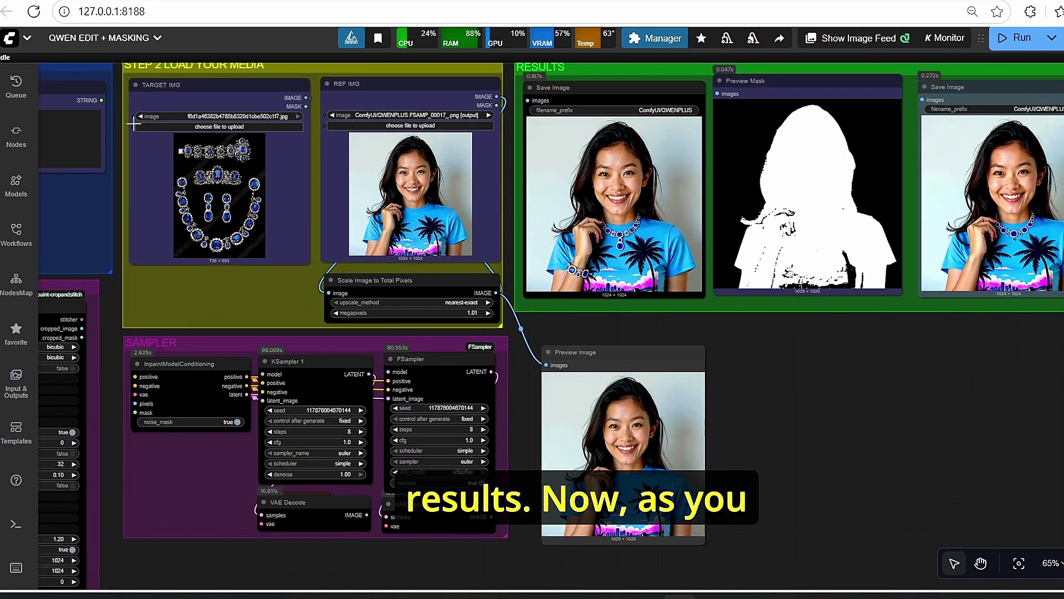
Review the generated necklace images in the queue history and read the prompt text in the Prompt 1 node.
left_click(17, 83)
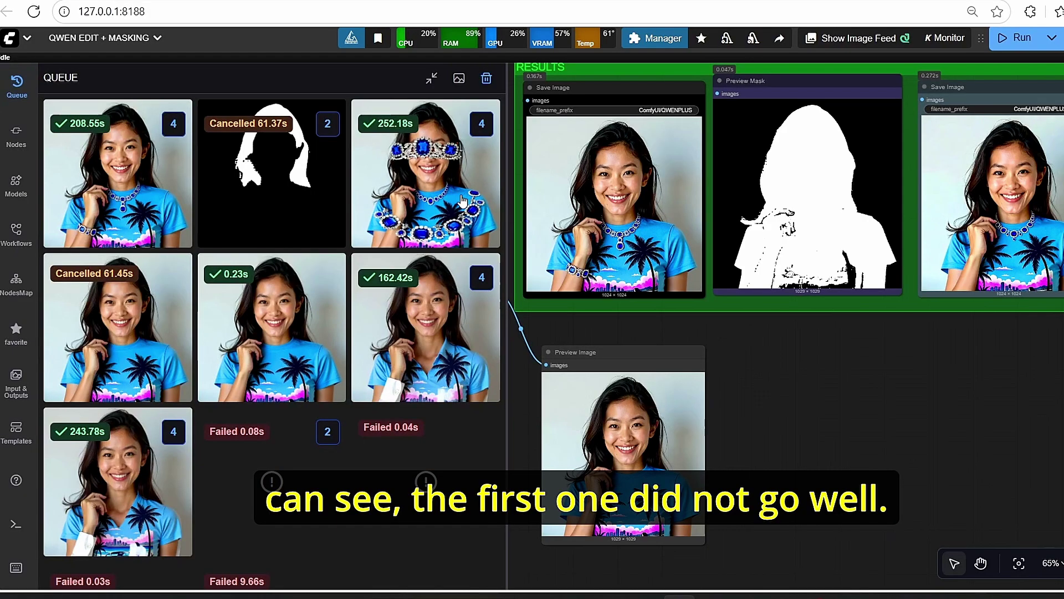
left_click(16, 83)
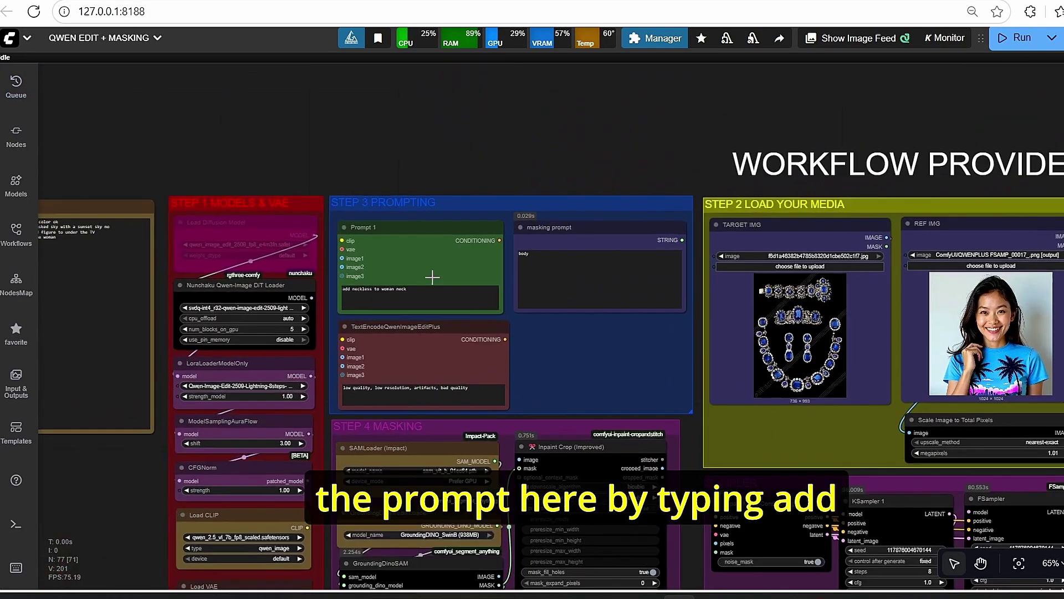
scroll(433, 276, "up", 11)
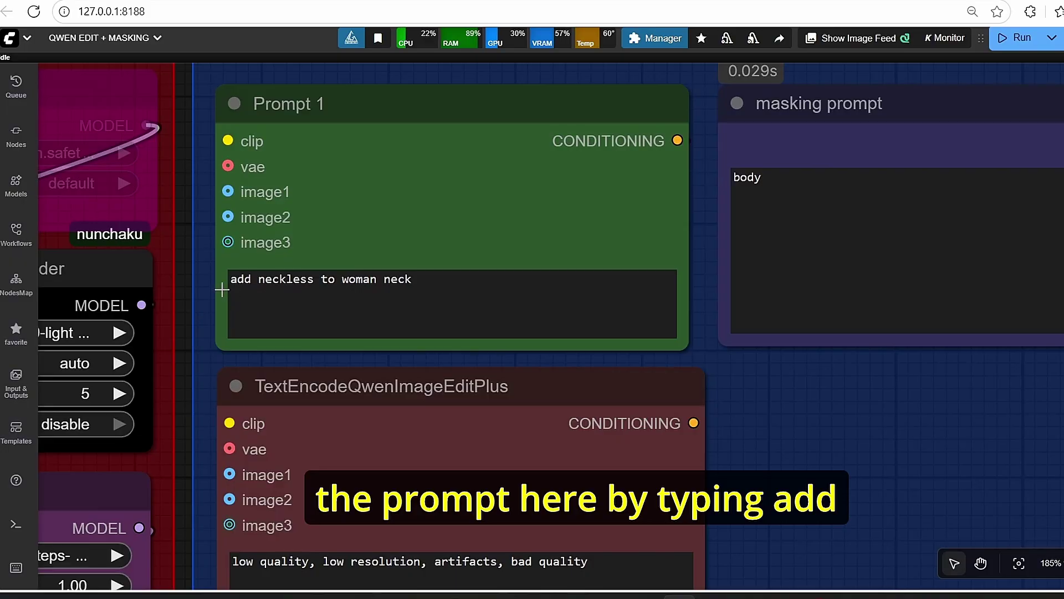
scroll(351, 293, "down", 15)
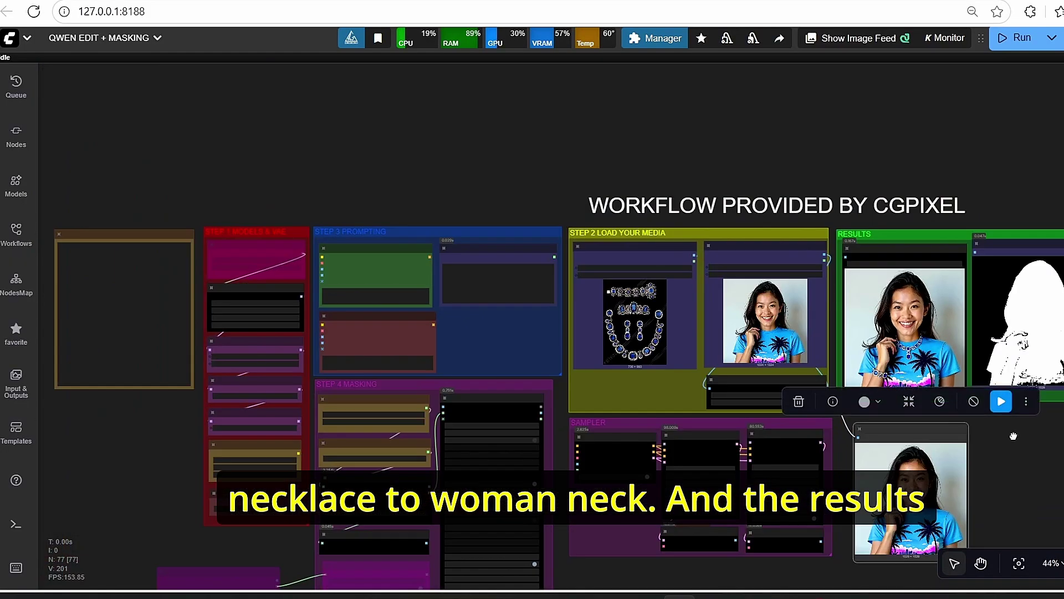
Compare the necklace images from KSampler and FSampler in the RESULTS group, checking the neck and wrist.
left_click_drag(1013, 437, 727, 438)
scroll(779, 462, "up", 12)
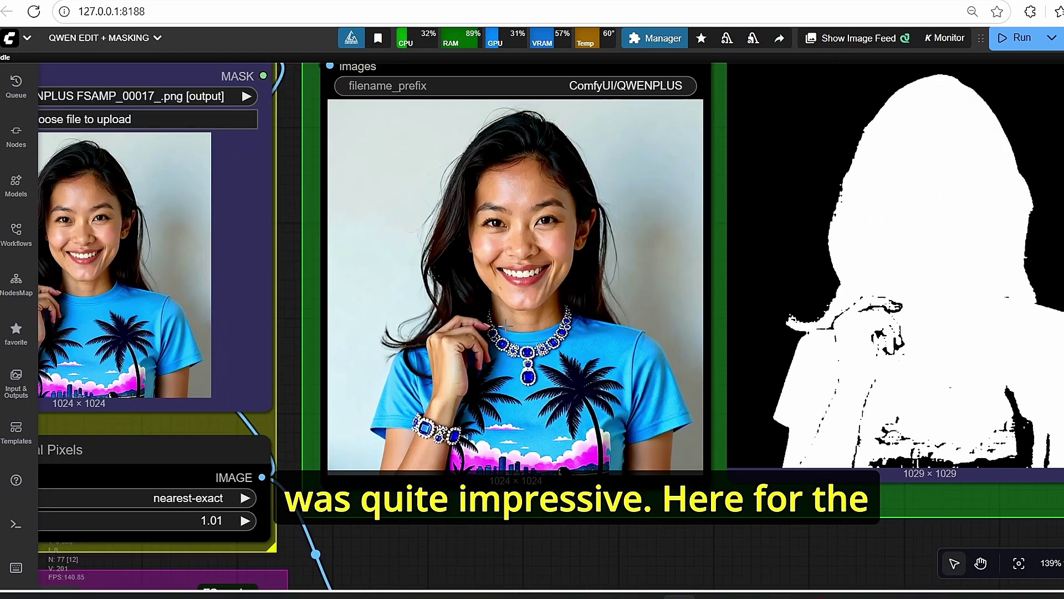
scroll(506, 326, "up", 5)
scroll(553, 366, "down", 3)
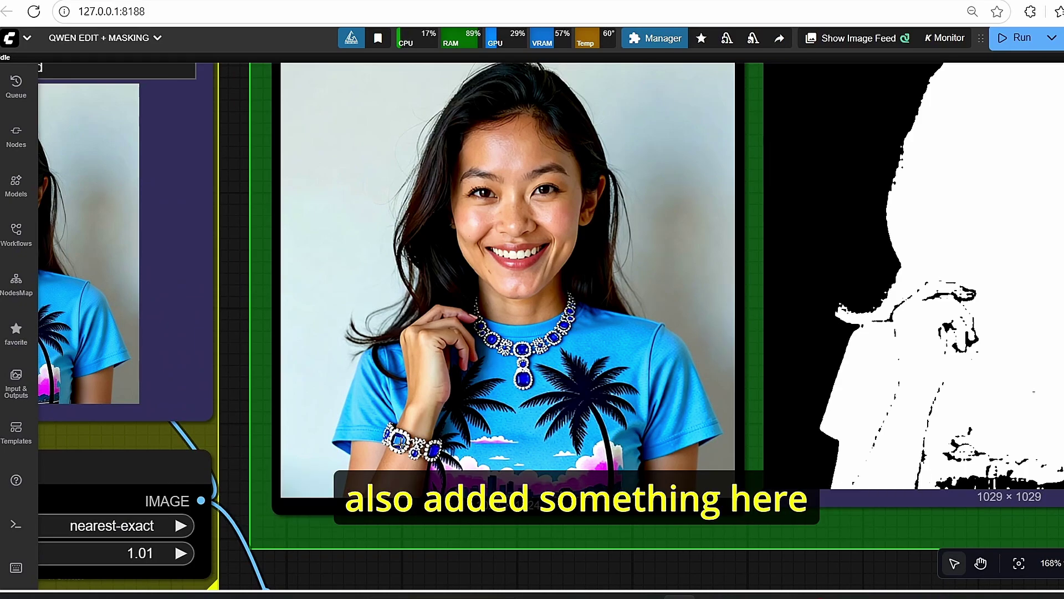
scroll(430, 449, "down", 3)
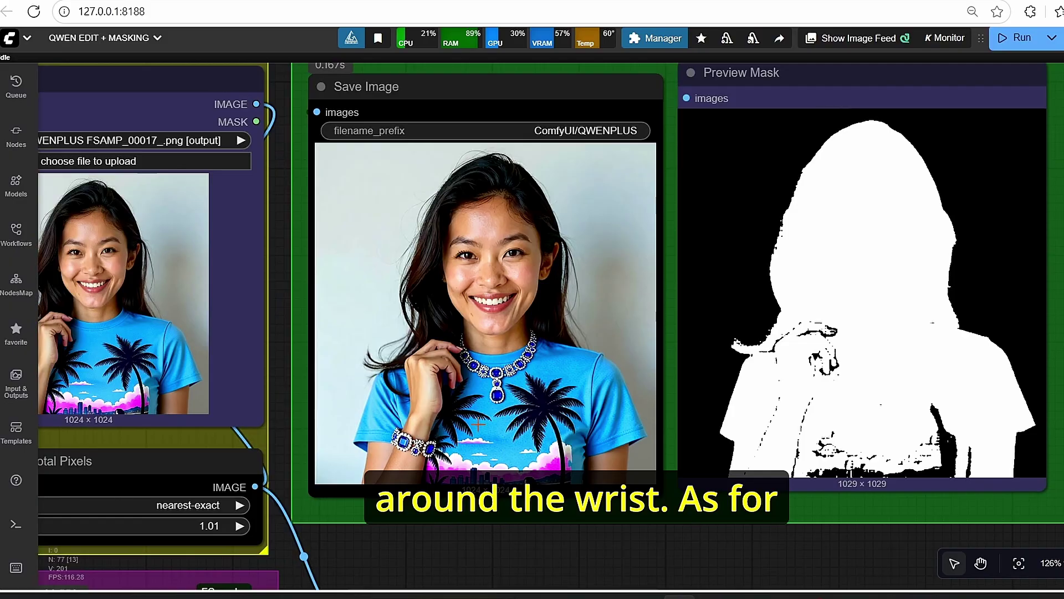
scroll(478, 424, "down", 3)
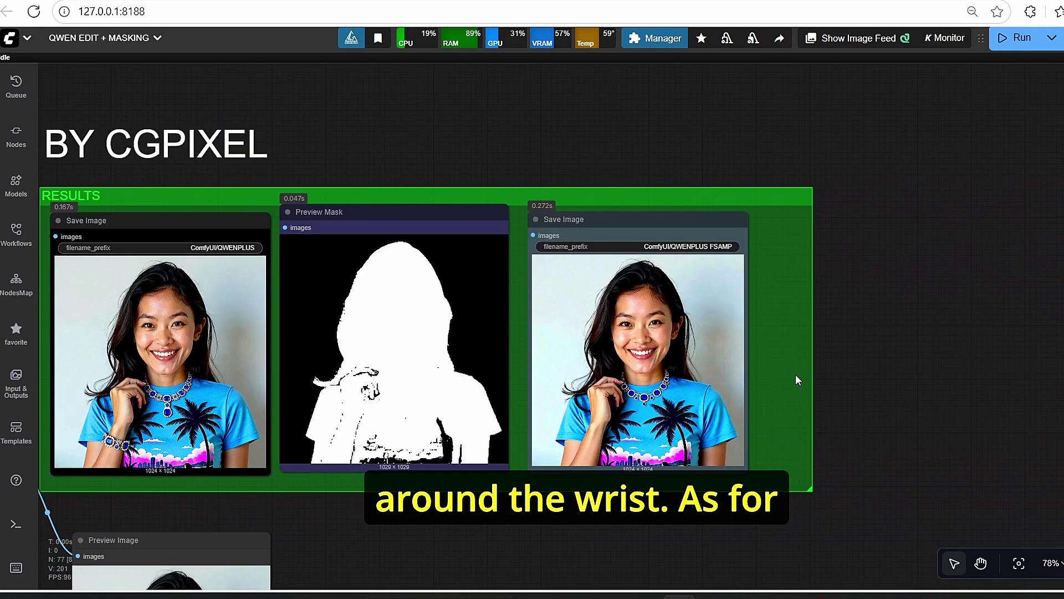
scroll(798, 373, "up", 7)
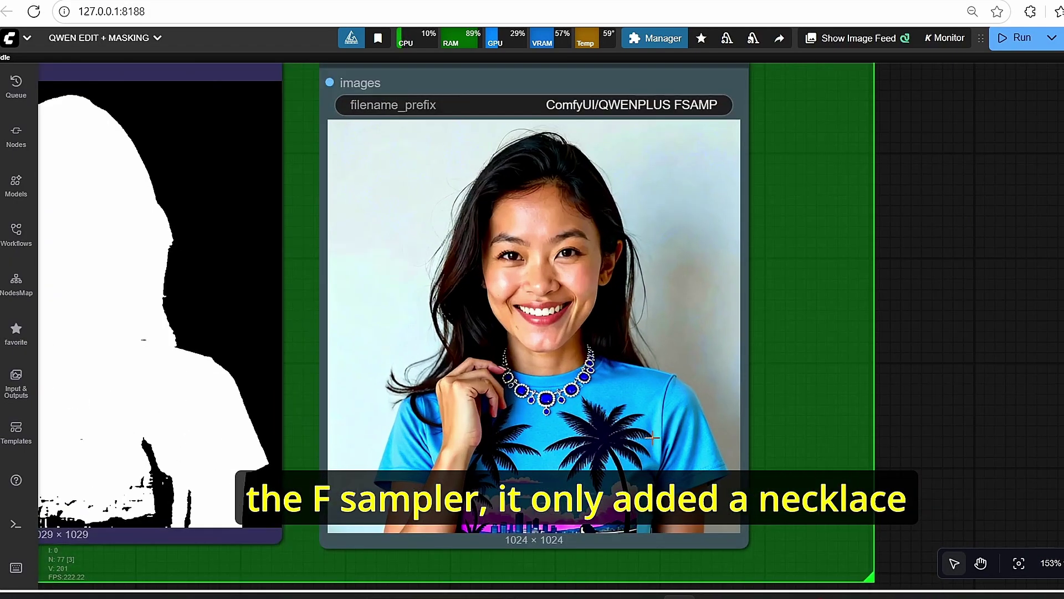
scroll(652, 438, "up", 3)
scroll(531, 389, "down", 7)
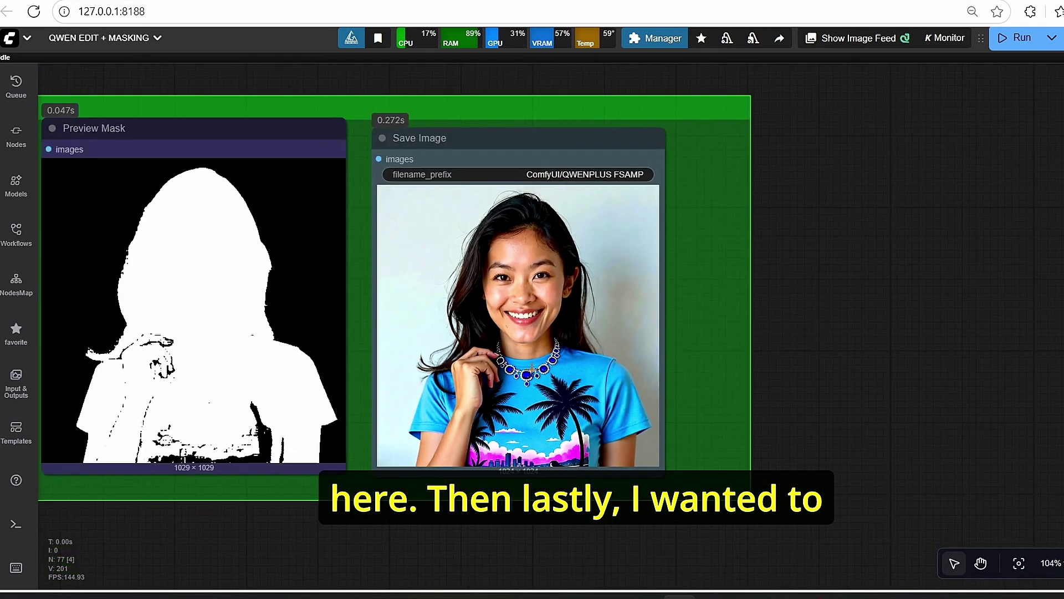
Examine the green-hair TARGET IMG, the REF IMG portrait and the hair recolor result from KSampler.
scroll(532, 368, "down", 3)
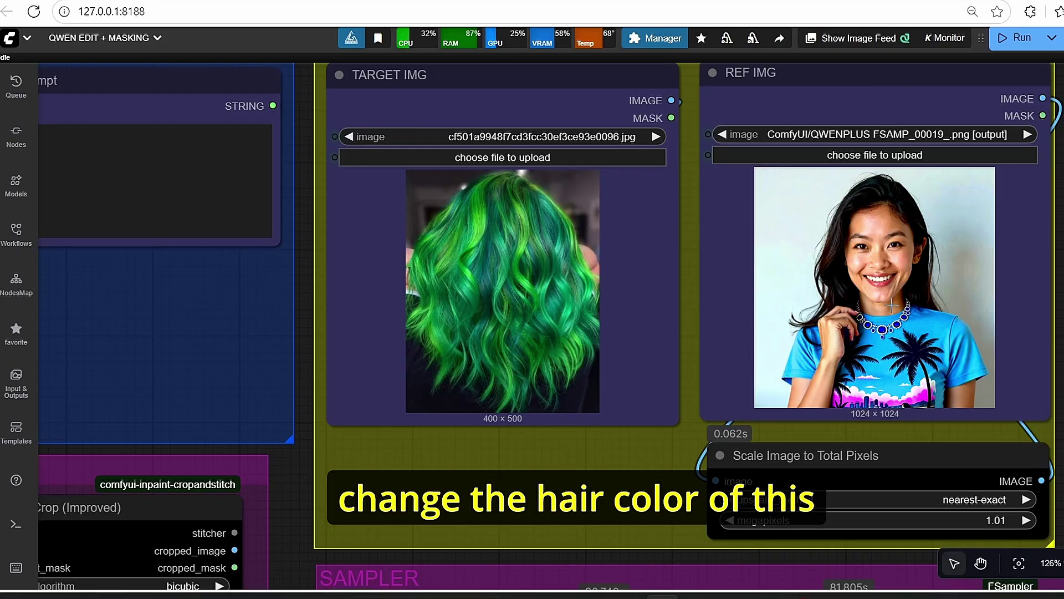
scroll(778, 340, "down", 7)
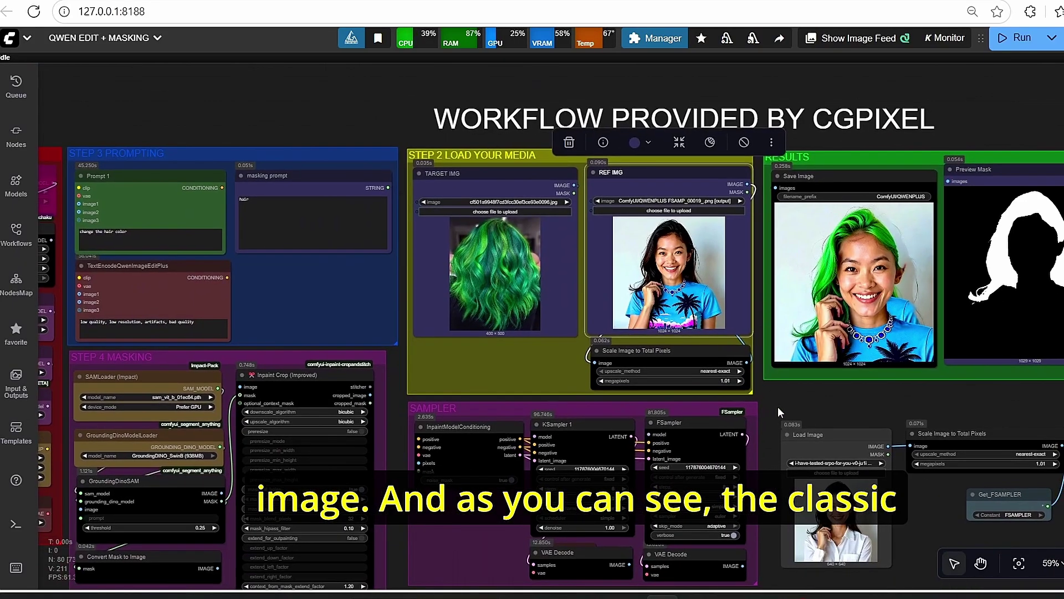
scroll(840, 268, "up", 6)
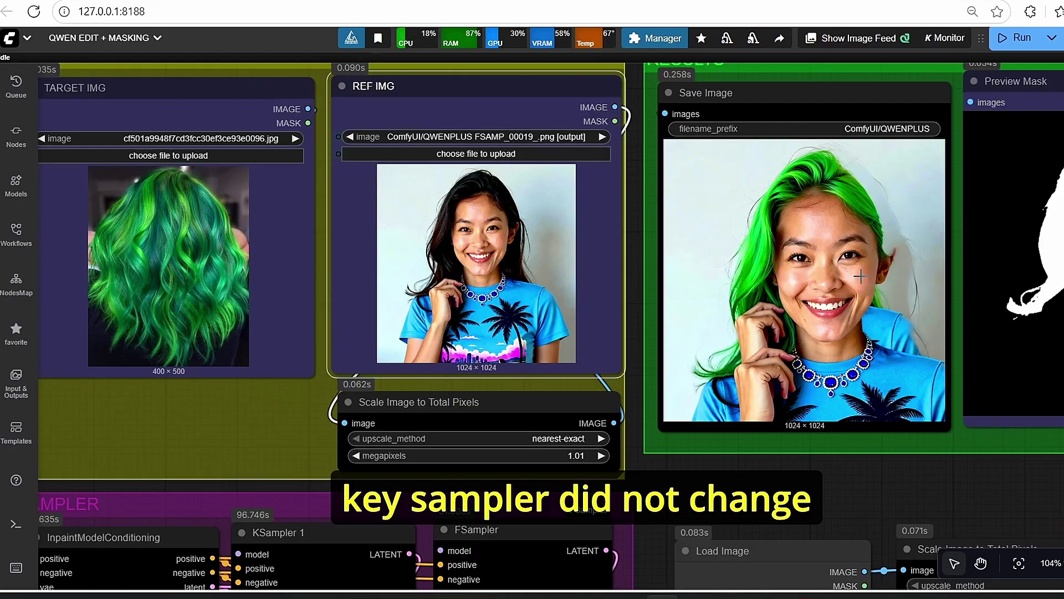
scroll(865, 281, "down", 4)
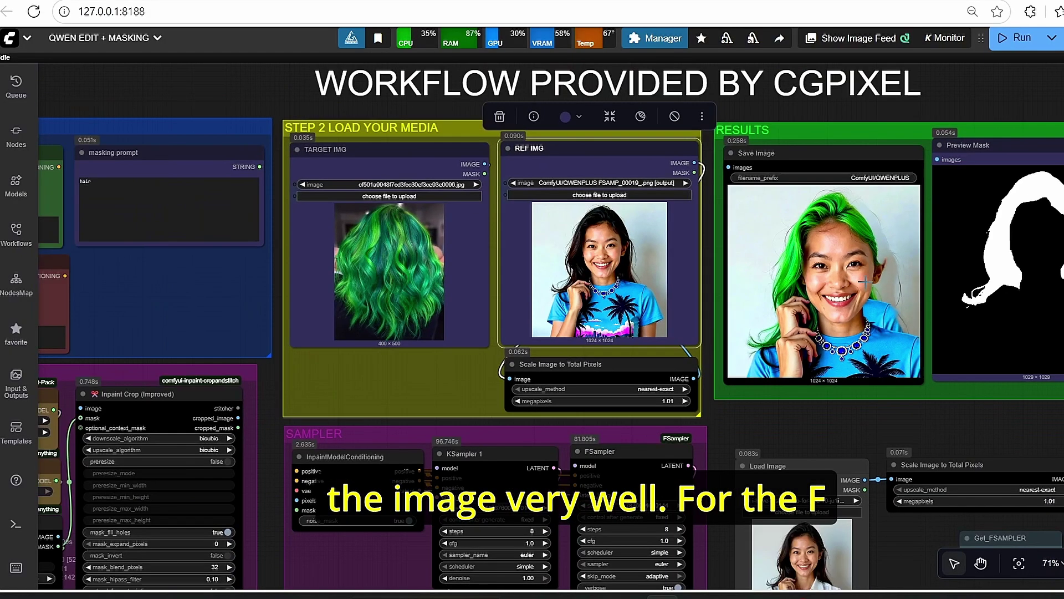
Compare the FSampler hair recolor with the KSampler image and the hair mask in the RESULTS group.
left_click_drag(965, 410, 429, 477)
scroll(789, 316, "up", 6)
scroll(787, 316, "down", 2)
scroll(649, 383, "down", 3)
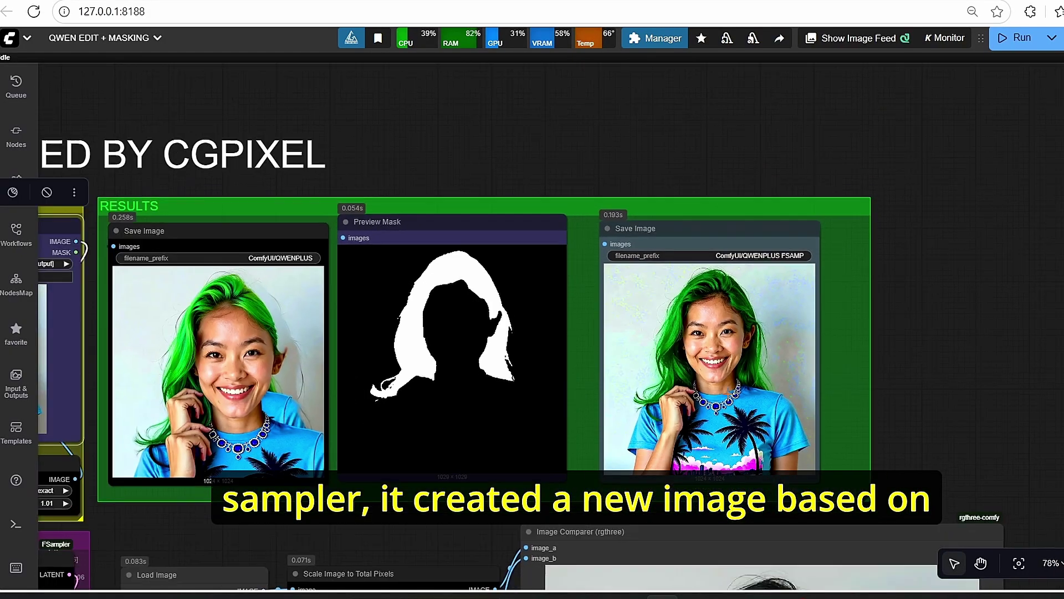
scroll(546, 441, "down", 3)
left_click_drag(571, 446, 814, 373)
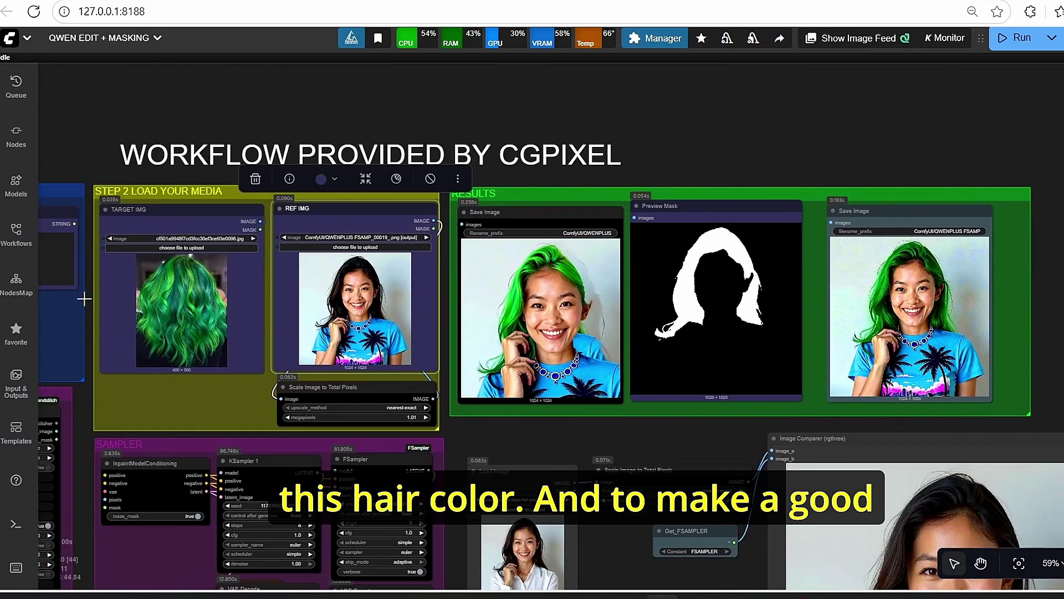
scroll(266, 347, "down", 1)
left_click_drag(648, 434, 368, 185)
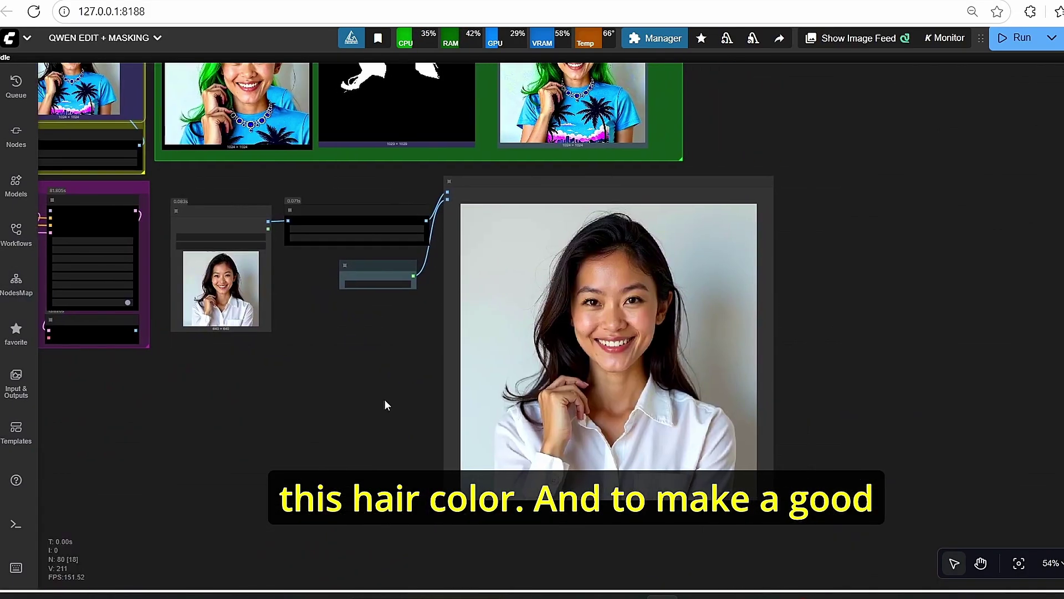
scroll(384, 405, "up", 1)
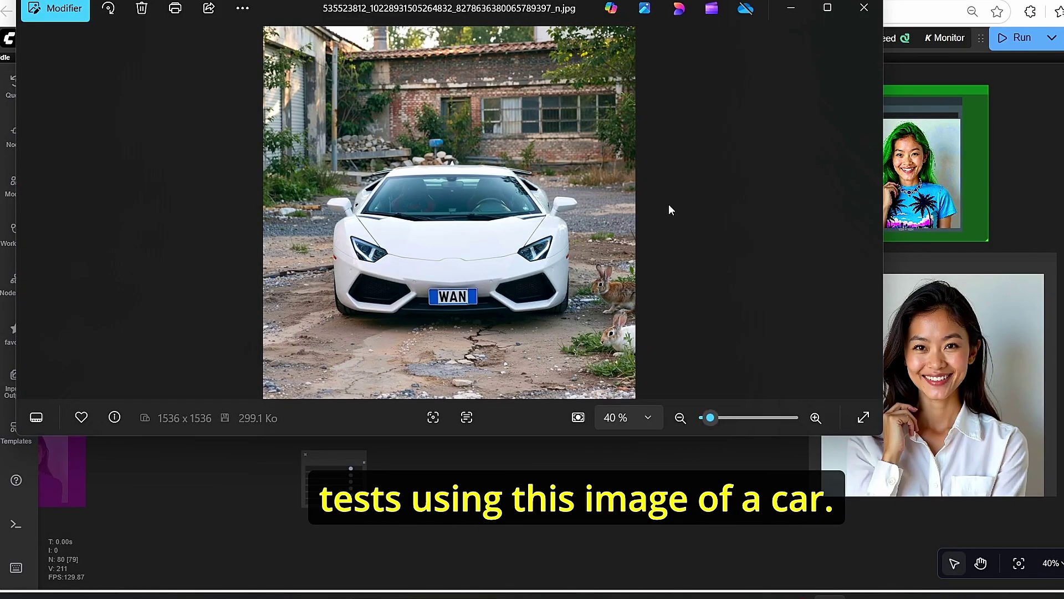
Enlarge the photo viewer and browse the car recolor test images, from the white original through the pink result and color reference.
left_click(828, 7)
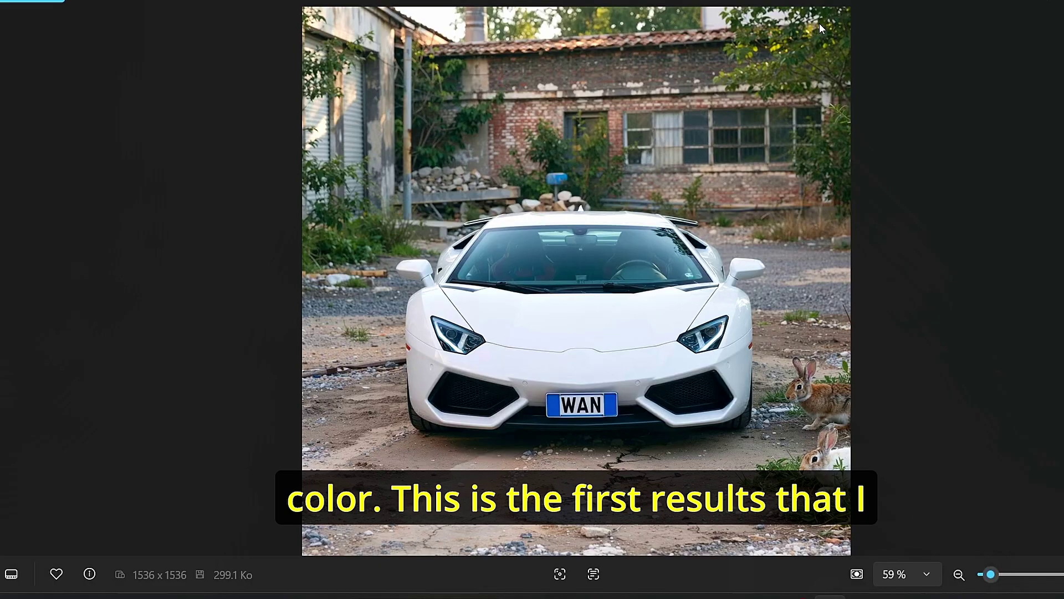
key("Right")
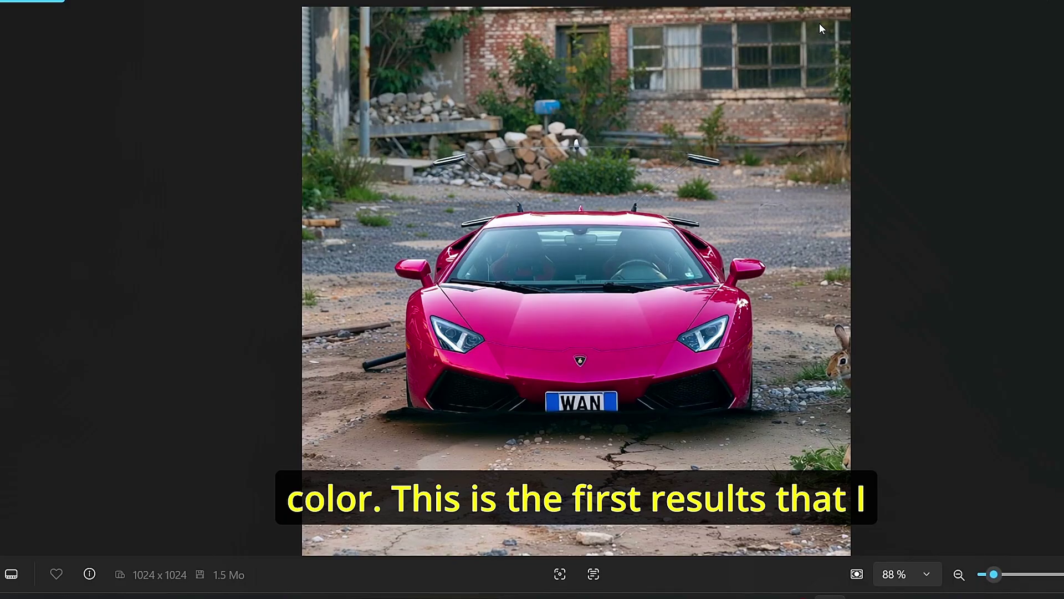
key("Right")
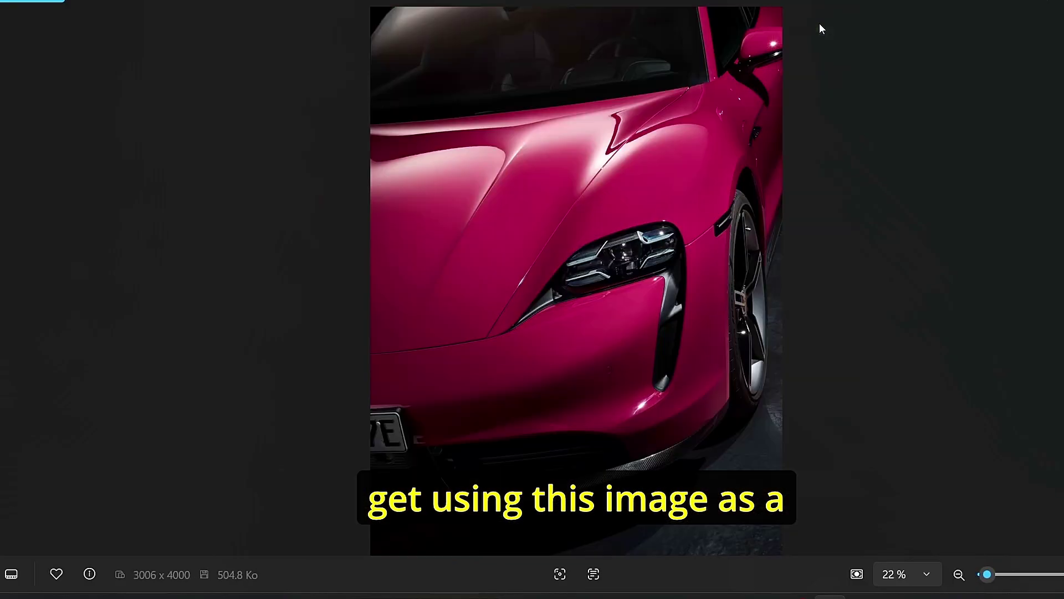
key("Right")
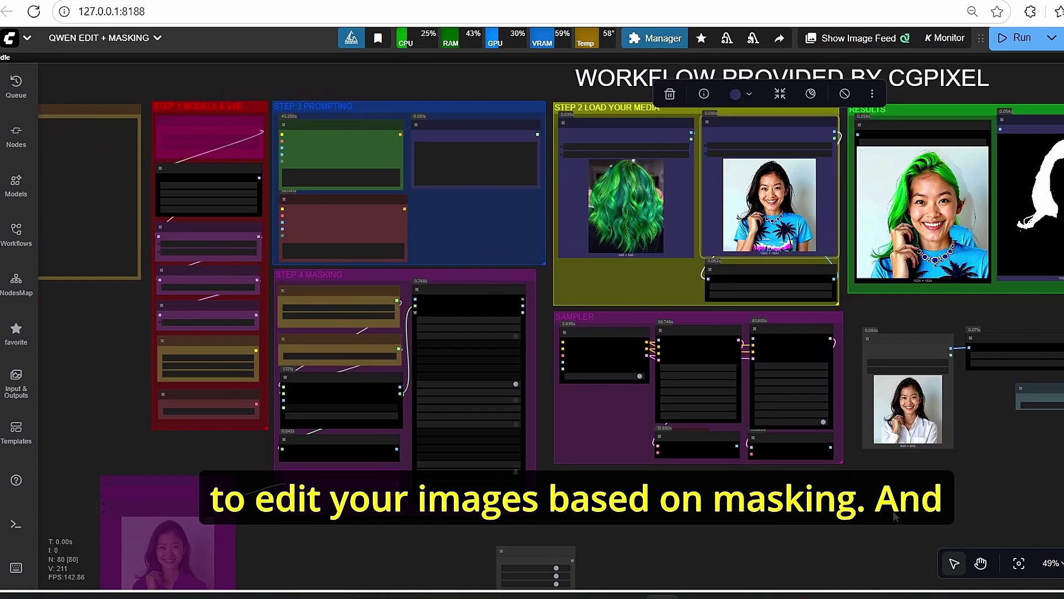
Inspect the FSampler node and its settings in the SAMPLER group.
scroll(894, 517, "up", 4)
left_click_drag(872, 518, 835, 530)
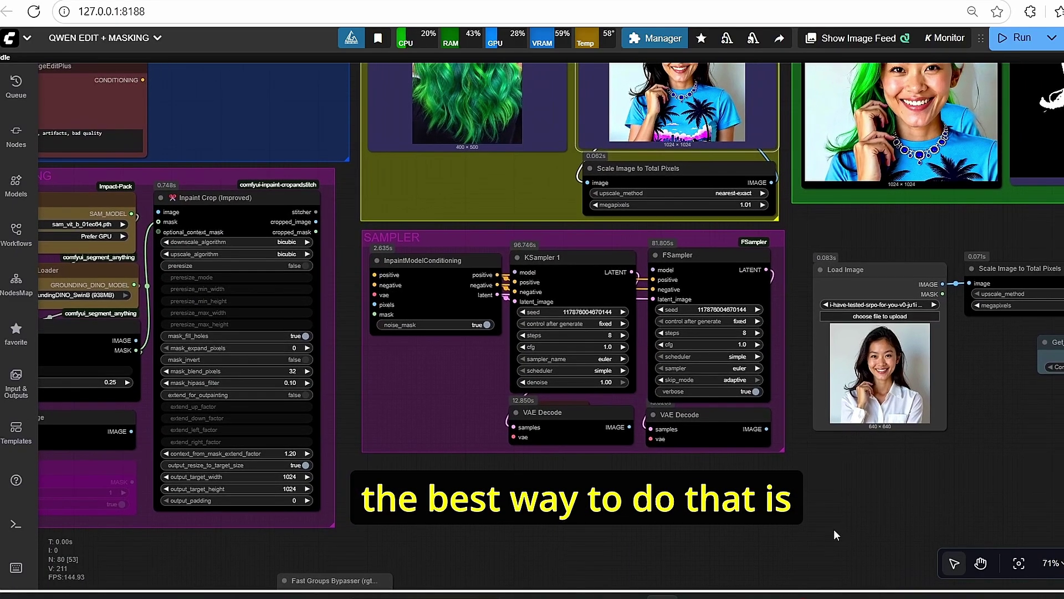
scroll(832, 529, "up", 1)
left_click(727, 241)
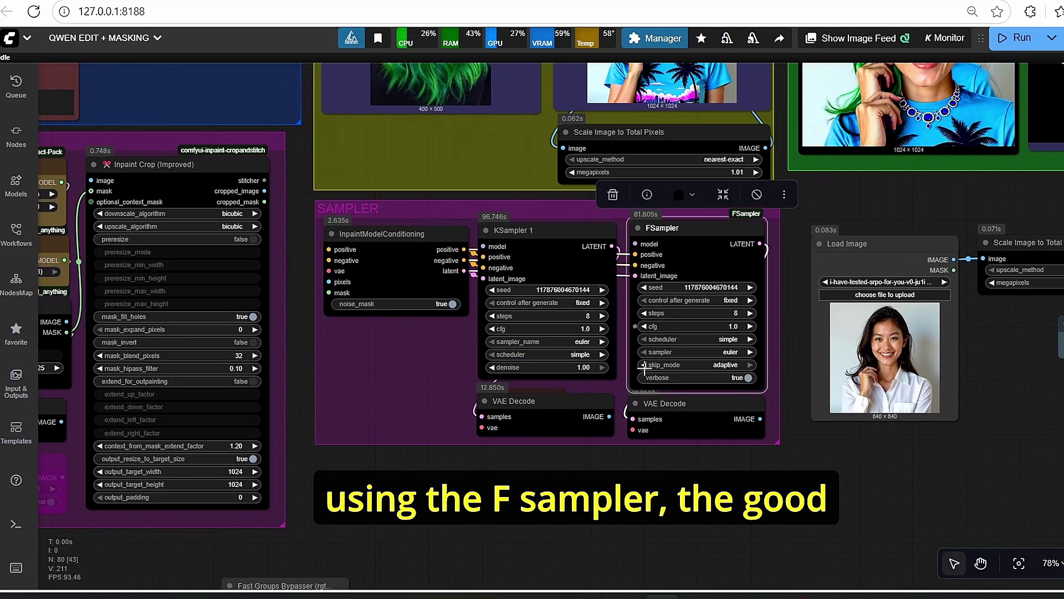
Examine the GroundingDinoSAM nodes in the STEP 4 MASKING group and the bypassed REF IMG node for manual masking.
scroll(645, 367, "down", 4)
left_click(407, 274)
left_click_drag(407, 274, 665, 211)
scroll(330, 337, "up", 3)
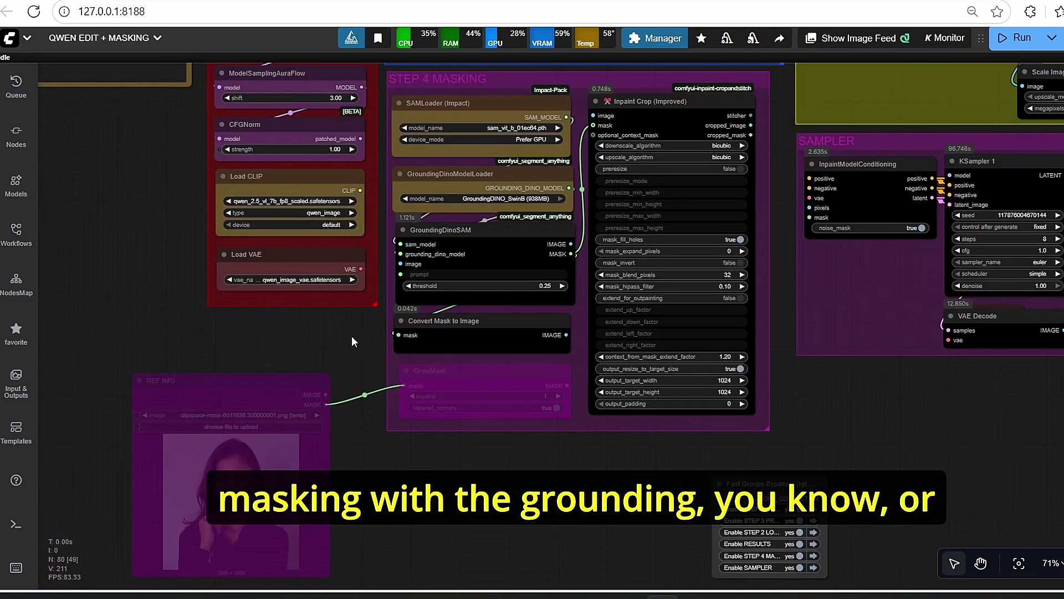
left_click_drag(352, 334, 331, 392)
scroll(430, 325, "up", 4)
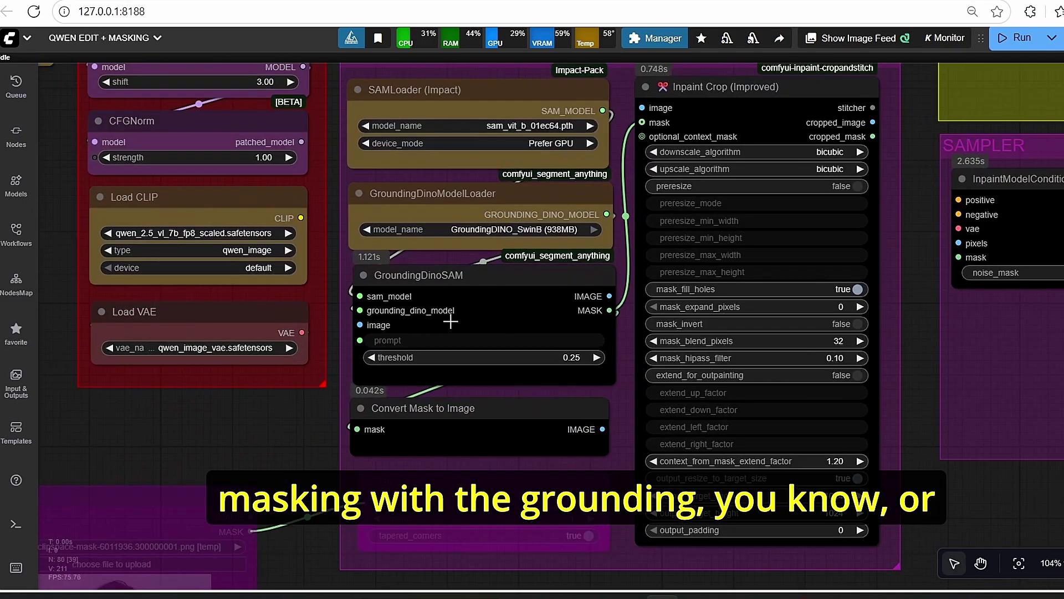
scroll(452, 321, "down", 4)
scroll(295, 419, "down", 2)
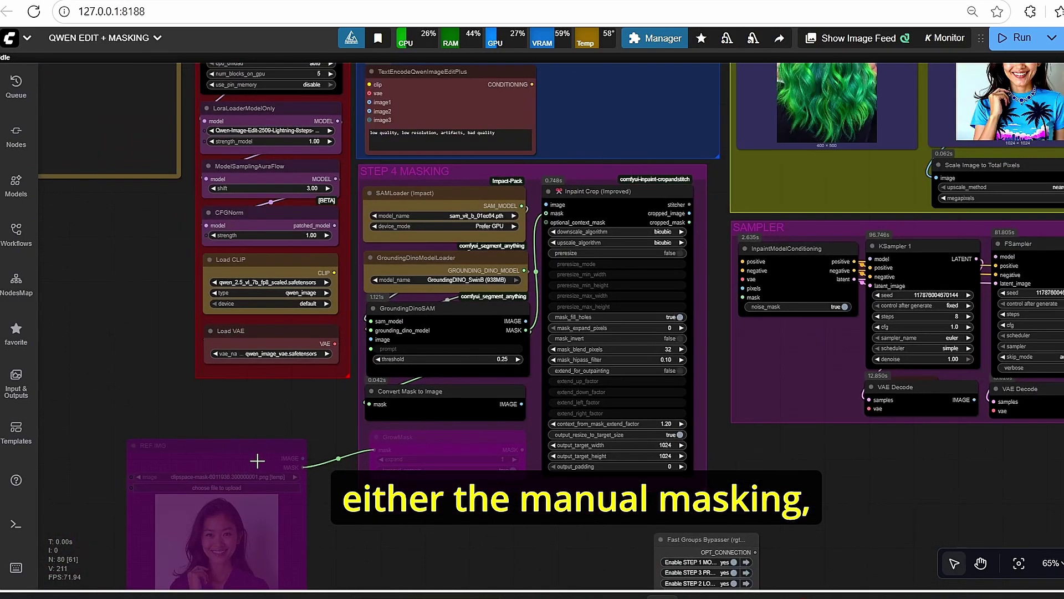
left_click(255, 460)
Read the Prompt 1 and masking prompt texts in the STEP 3 PROMPTING group.
scroll(348, 394, "up", 2)
scroll(387, 84, "up", 4)
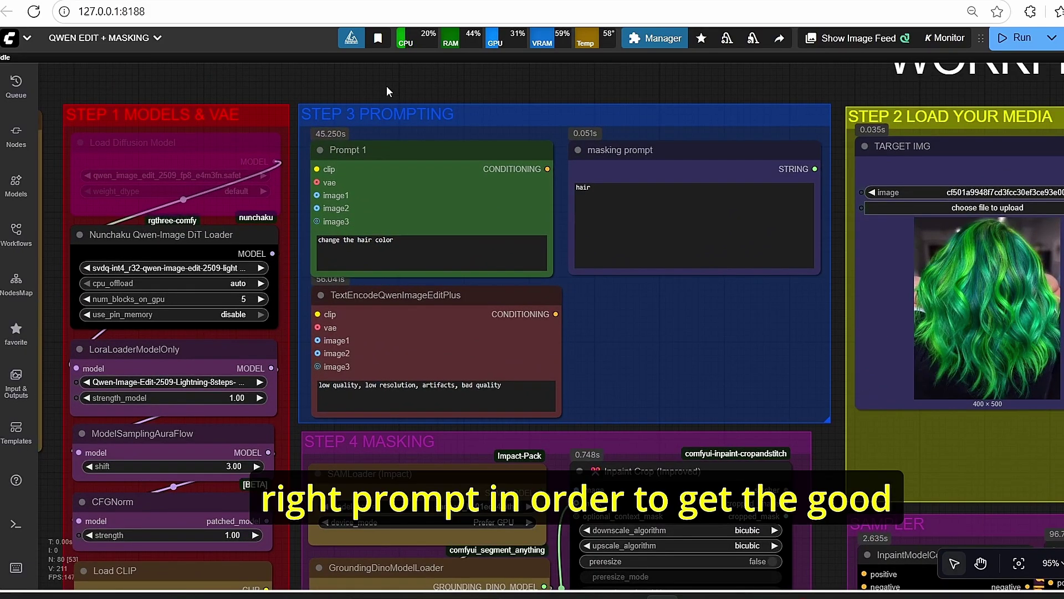
scroll(547, 239, "down", 3)
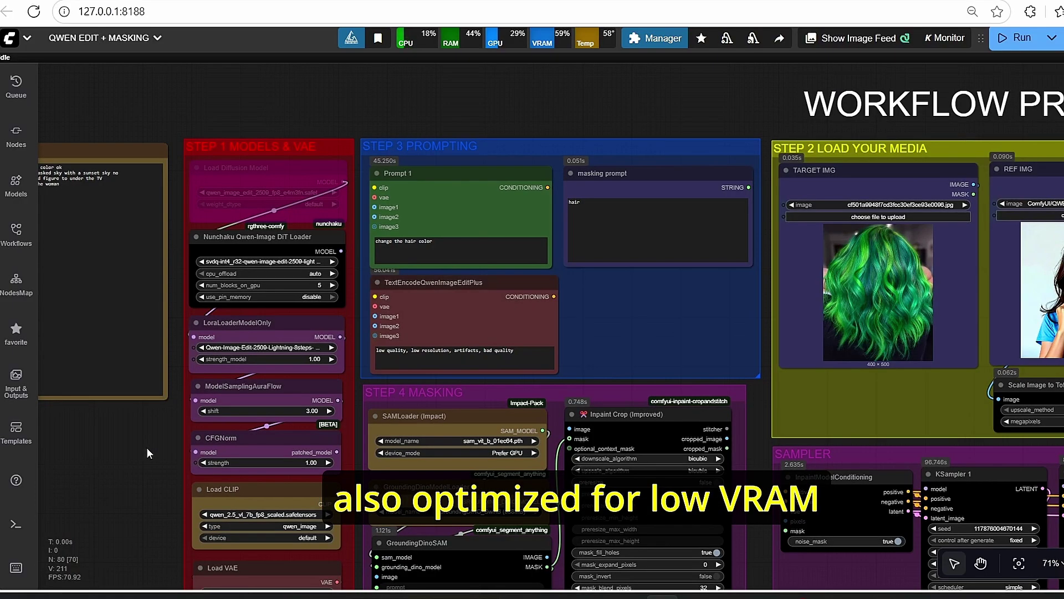
scroll(146, 455, "down", 2)
left_click_drag(145, 468, 76, 325)
left_click_drag(755, 505, 586, 463)
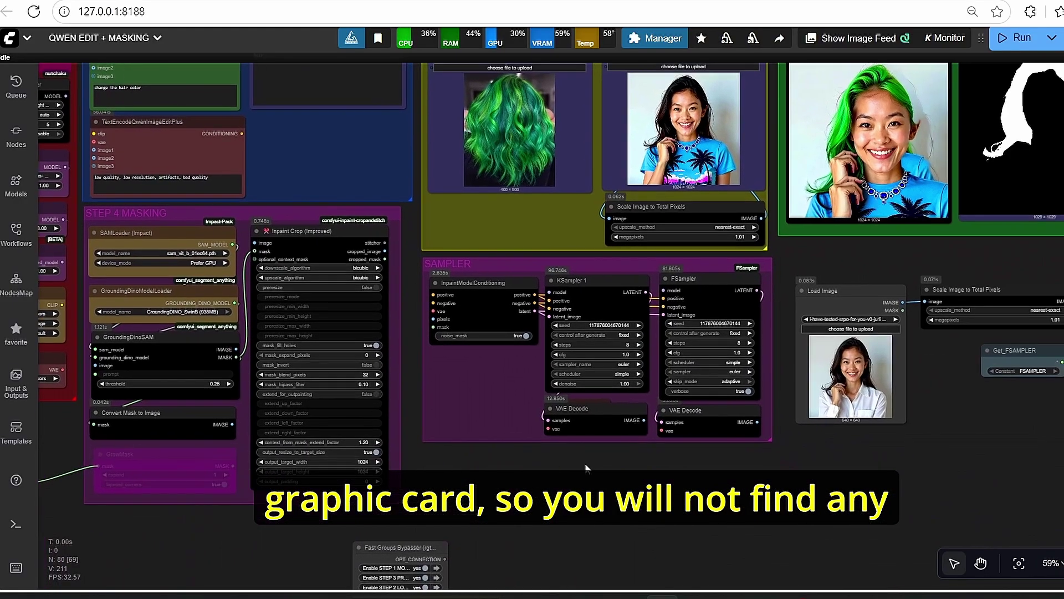
scroll(762, 491, "up", 4)
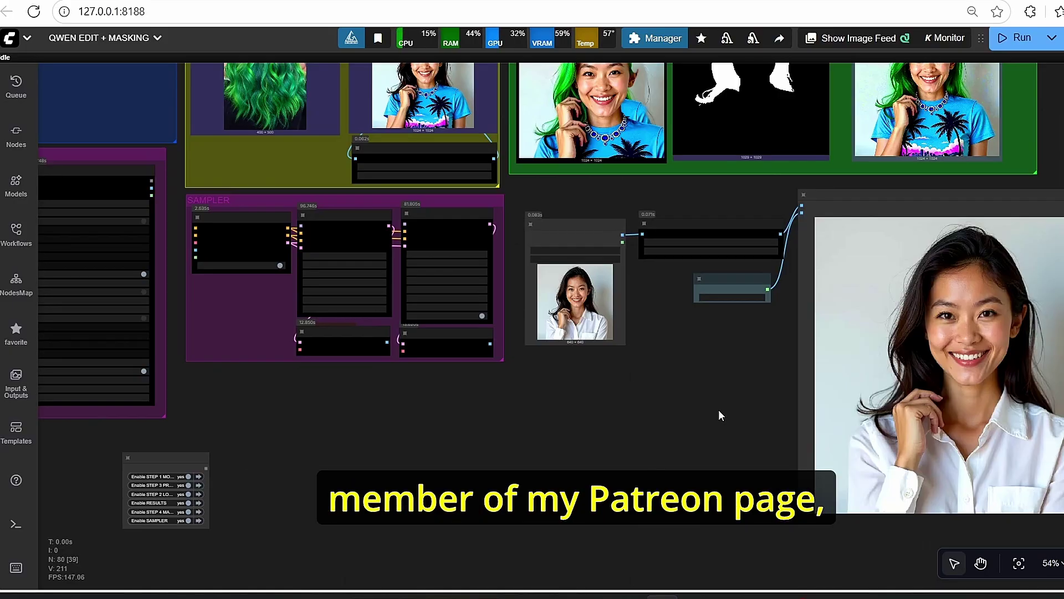
scroll(719, 410, "up", 1)
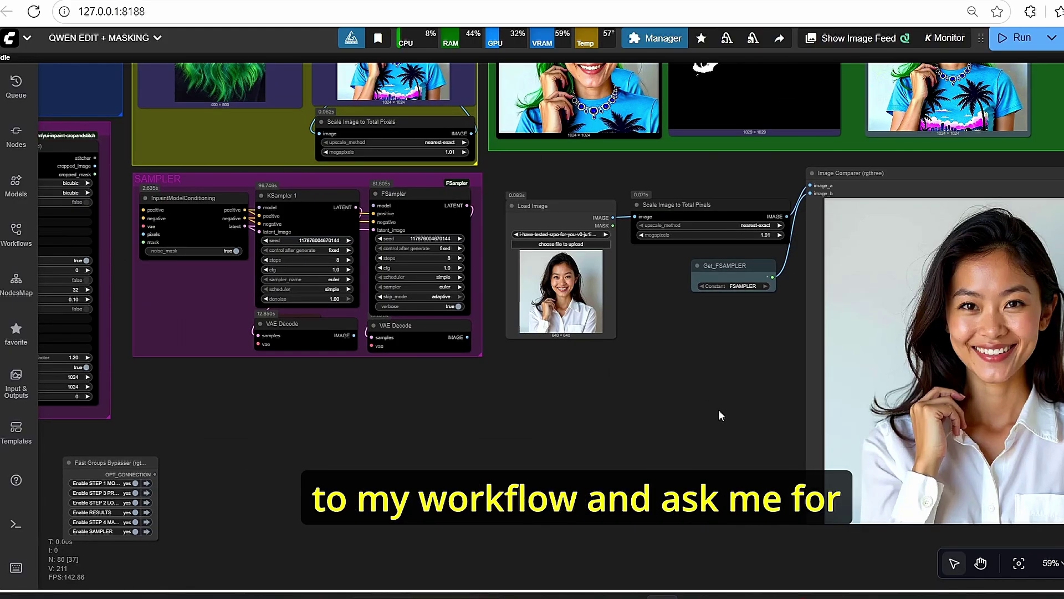